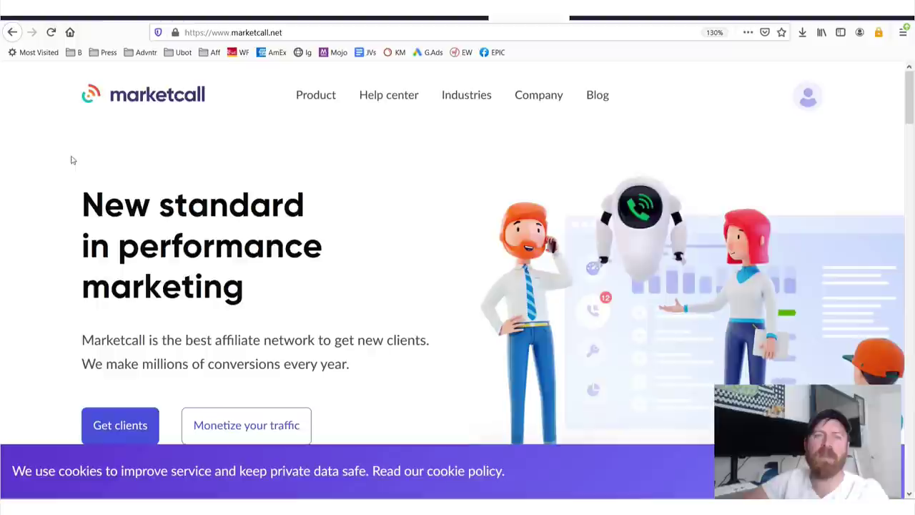
Annotate the top of the Marketcall homepage and its navigation bar
{"action": "mouse_move", "coordinate": [248, 68]}
{"action": "left_mouse_down"}
{"action": "mouse_move", "coordinate": [100, 64]}
{"action": "mouse_move", "coordinate": [68, 129]}
{"action": "mouse_move", "coordinate": [239, 68]}
{"action": "left_mouse_up"}
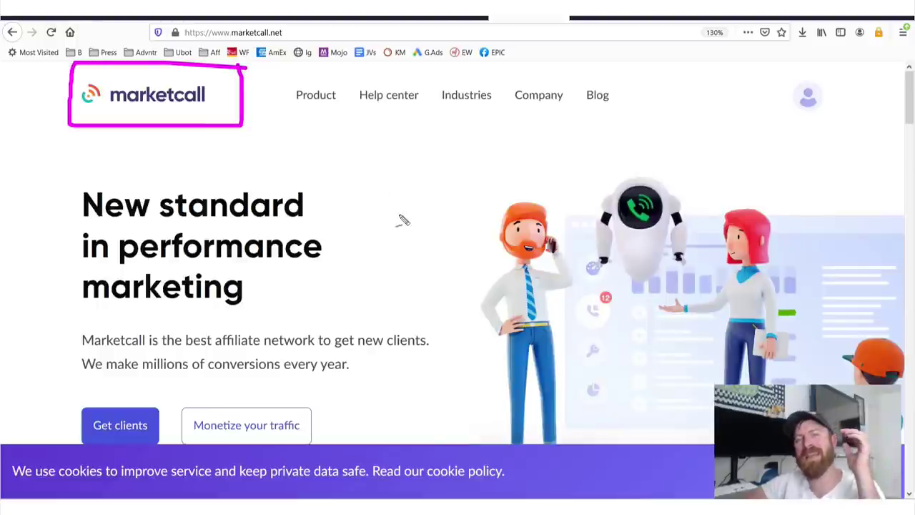
{"action": "mouse_move", "coordinate": [444, 251]}
{"action": "left_mouse_down"}
{"action": "mouse_move", "coordinate": [390, 123]}
{"action": "mouse_move", "coordinate": [299, 105]}
{"action": "mouse_move", "coordinate": [271, 88]}
{"action": "mouse_move", "coordinate": [271, 152]}
{"action": "mouse_move", "coordinate": [266, 122]}
{"action": "left_mouse_up"}
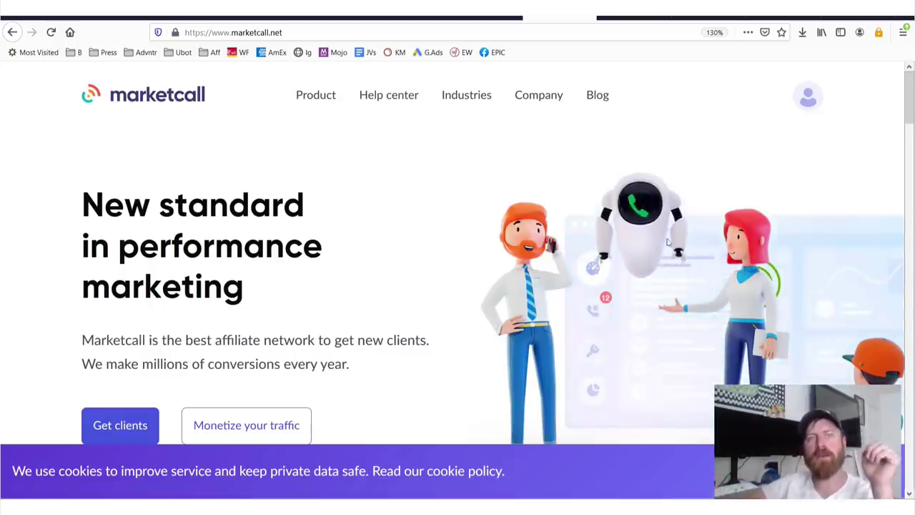
{"action": "mouse_move", "coordinate": [65, 113]}
{"action": "left_mouse_down"}
{"action": "mouse_move", "coordinate": [198, 117]}
{"action": "mouse_move", "coordinate": [218, 77]}
{"action": "left_mouse_up"}
Circle the Partners card and its partner signup option
{"action": "scroll", "coordinate": [244, 228], "scroll_direction": "down", "scroll_amount": 10}
{"action": "scroll", "coordinate": [244, 229], "scroll_direction": "up", "scroll_amount": 5}
{"action": "scroll", "coordinate": [245, 229], "scroll_direction": "down", "scroll_amount": 5}
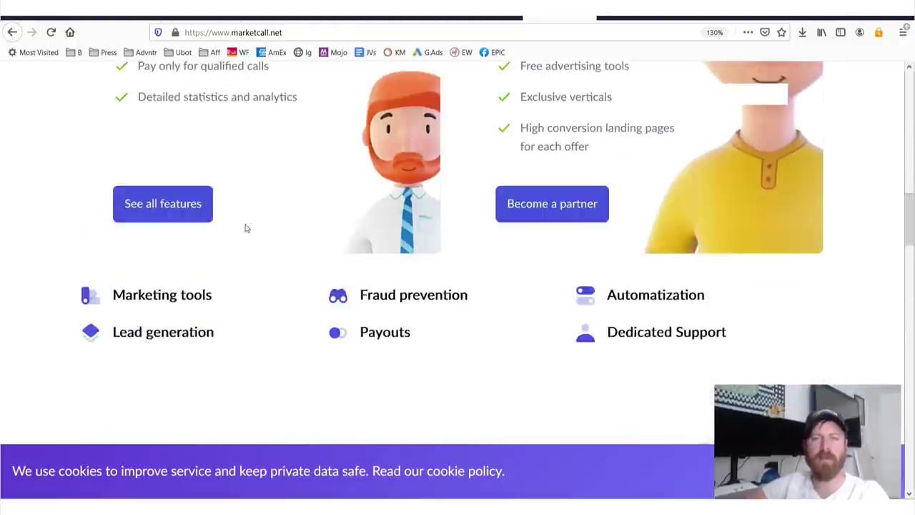
{"action": "scroll", "coordinate": [303, 241], "scroll_direction": "up", "scroll_amount": 3}
{"action": "scroll", "coordinate": [317, 236], "scroll_direction": "down", "scroll_amount": 2}
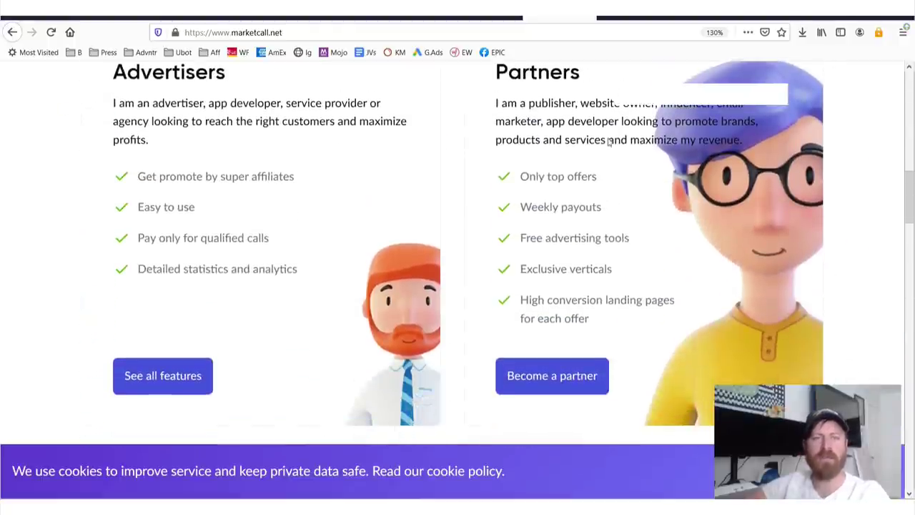
{"action": "mouse_move", "coordinate": [473, 66]}
{"action": "left_mouse_down"}
{"action": "mouse_move", "coordinate": [667, 58]}
{"action": "mouse_move", "coordinate": [866, 76]}
{"action": "mouse_move", "coordinate": [789, 262]}
{"action": "left_mouse_up"}
{"action": "mouse_move", "coordinate": [766, 319]}
{"action": "left_mouse_down"}
{"action": "mouse_move", "coordinate": [715, 444]}
{"action": "mouse_move", "coordinate": [459, 429]}
{"action": "mouse_move", "coordinate": [468, 72]}
{"action": "left_mouse_up"}
{"action": "mouse_move", "coordinate": [626, 328]}
{"action": "left_mouse_down"}
{"action": "mouse_move", "coordinate": [546, 333]}
{"action": "mouse_move", "coordinate": [482, 417]}
{"action": "mouse_move", "coordinate": [656, 391]}
{"action": "mouse_move", "coordinate": [499, 345]}
{"action": "mouse_move", "coordinate": [492, 423]}
{"action": "left_mouse_up"}
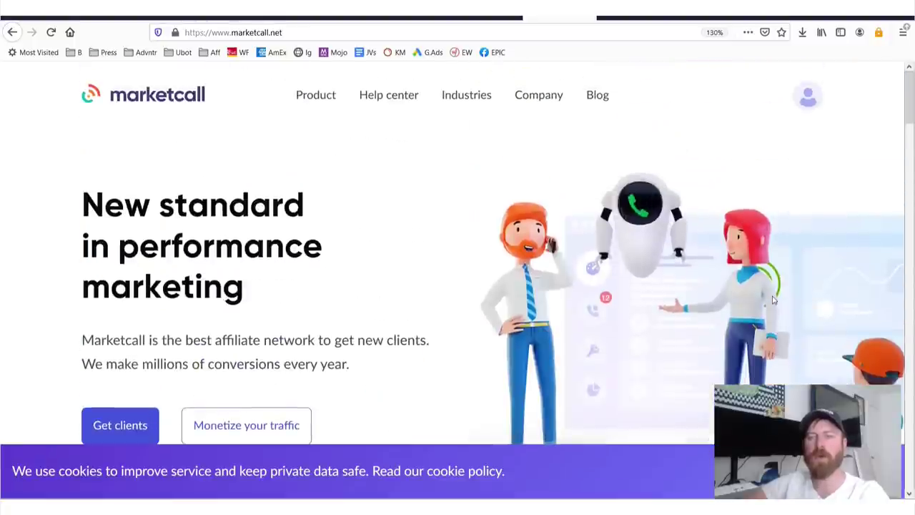
Show the account menu (Notifications, Dashboard, Profile, Log out) and loop and underline it
{"action": "mouse_move", "coordinate": [848, 90]}
{"action": "left_click_drag", "start_coordinate": [837, 80], "coordinate": [616, 138]}
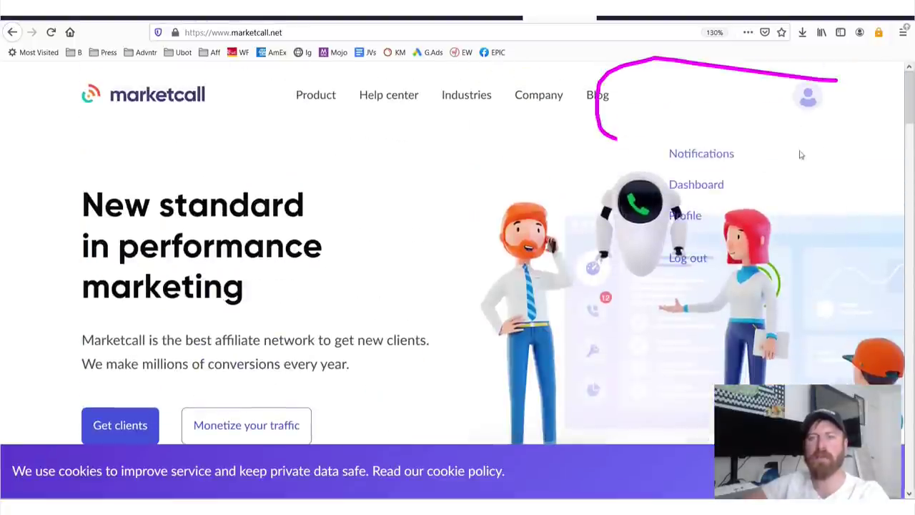
{"action": "mouse_move", "coordinate": [801, 154]}
{"action": "left_mouse_down"}
{"action": "mouse_move", "coordinate": [706, 51]}
{"action": "mouse_move", "coordinate": [613, 128]}
{"action": "mouse_move", "coordinate": [791, 64]}
{"action": "mouse_move", "coordinate": [640, 80]}
{"action": "mouse_move", "coordinate": [604, 111]}
{"action": "left_mouse_up"}
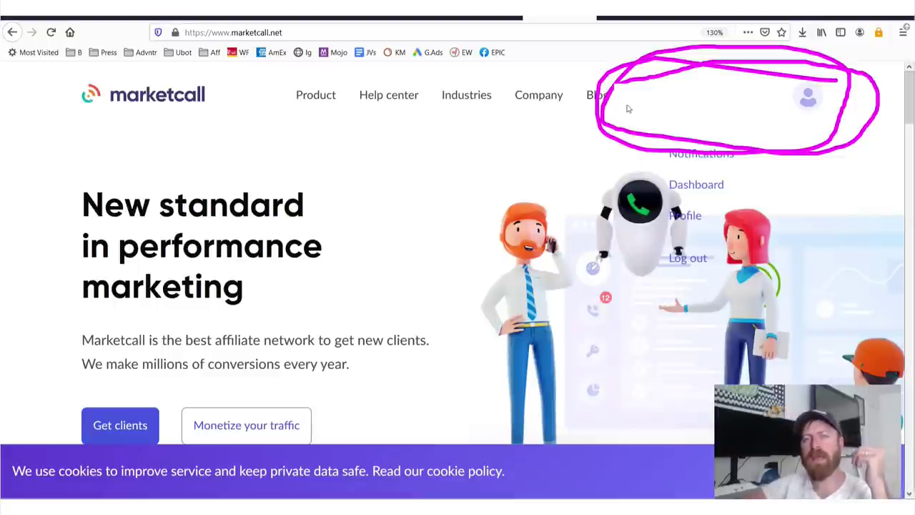
{"action": "left_click_drag", "start_coordinate": [626, 107], "coordinate": [790, 106]}
Arrow the account options, clear the markings, and go to the affiliate dashboard tab
{"action": "mouse_move", "coordinate": [264, 321]}
{"action": "left_mouse_down"}
{"action": "mouse_move", "coordinate": [586, 104]}
{"action": "mouse_move", "coordinate": [614, 134]}
{"action": "mouse_move", "coordinate": [590, 118]}
{"action": "mouse_move", "coordinate": [590, 153]}
{"action": "mouse_move", "coordinate": [595, 133]}
{"action": "mouse_move", "coordinate": [603, 141]}
{"action": "left_mouse_up"}
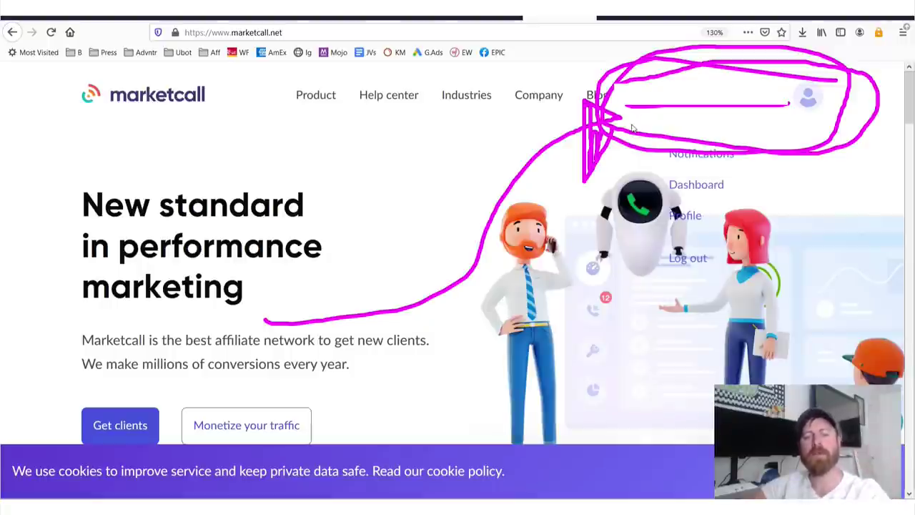
{"action": "key", "text": "Escape"}
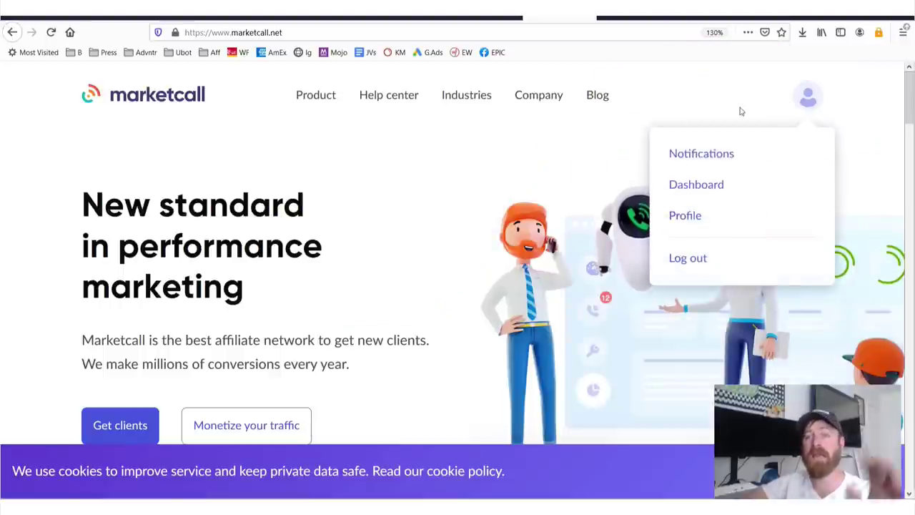
{"action": "scroll", "coordinate": [451, 183], "scroll_direction": "down", "scroll_amount": 3}
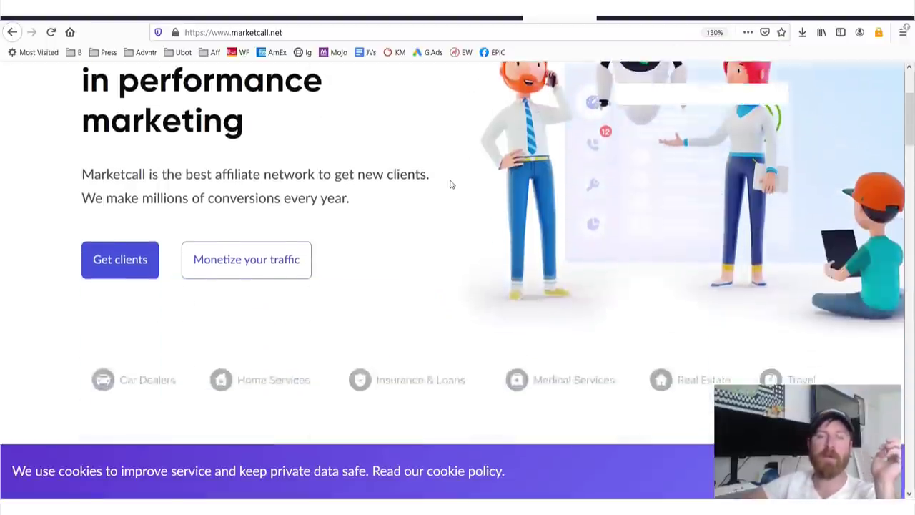
{"action": "scroll", "coordinate": [450, 184], "scroll_direction": "up", "scroll_amount": 3}
{"action": "left_click", "coordinate": [634, 9]}
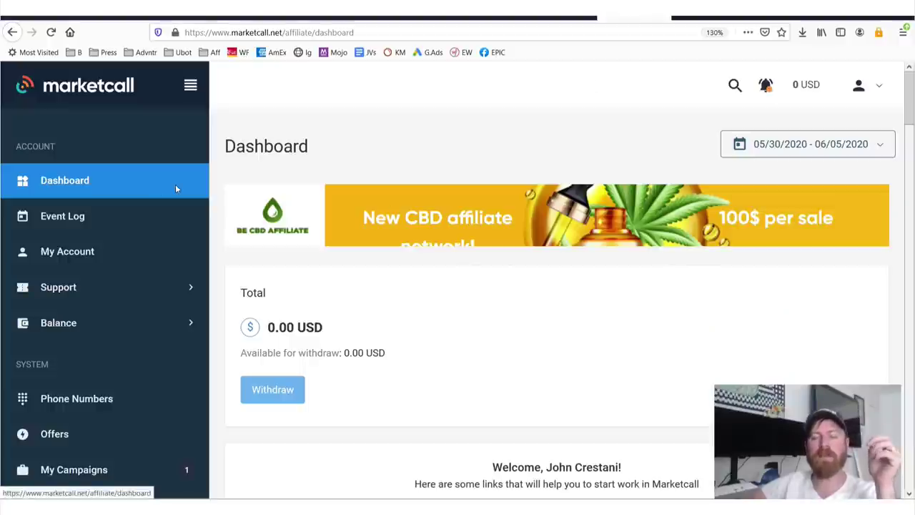
Select Marketcall's row 27 on the Top Affiliate Networks' Affiliate Networks sheet
{"action": "left_click", "coordinate": [408, 18]}
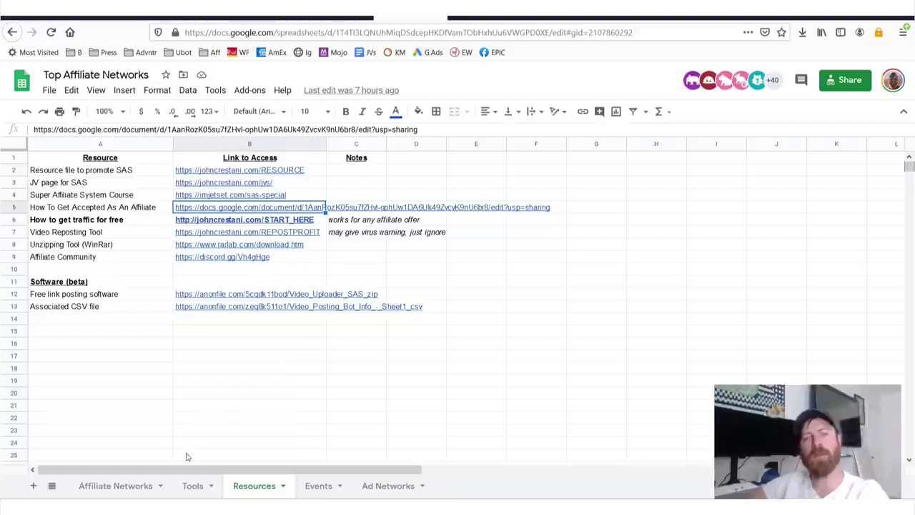
{"action": "left_click", "coordinate": [101, 486]}
{"action": "scroll", "coordinate": [128, 397], "scroll_direction": "down", "scroll_amount": 3}
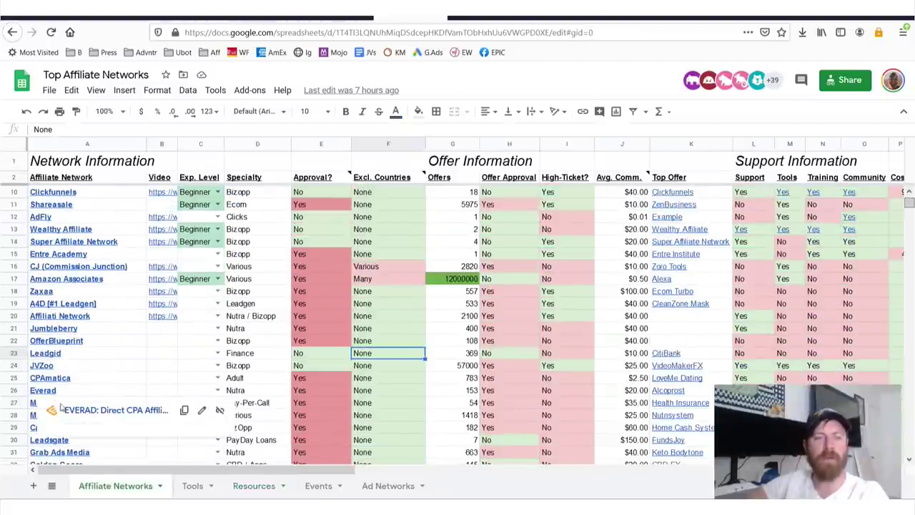
{"action": "left_click", "coordinate": [4, 403]}
{"action": "scroll", "coordinate": [3, 403], "scroll_direction": "down", "scroll_amount": 3}
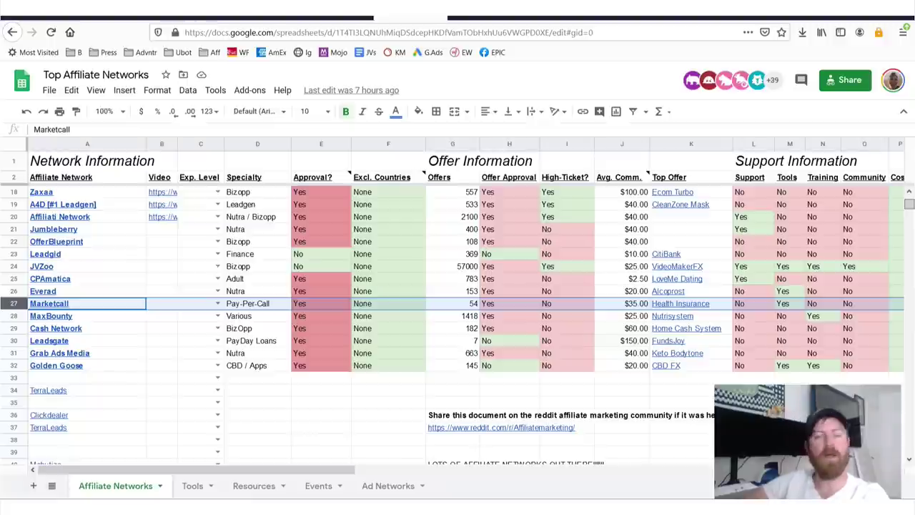
{"action": "key", "text": "alt+Tab"}
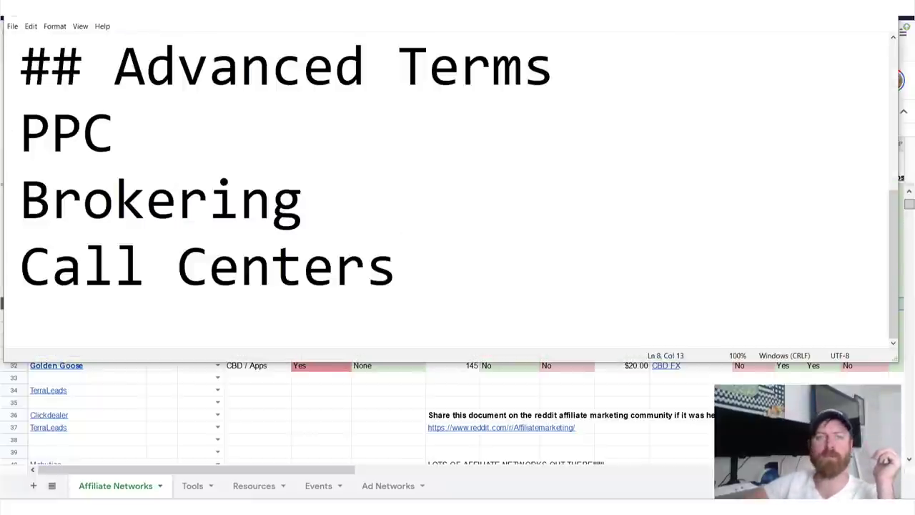
Select and underline the NETWORKS link on line 1 of the notes, then clear the marks
{"action": "scroll", "coordinate": [805, 71], "scroll_direction": "up", "scroll_amount": 2}
{"action": "left_click_drag", "start_coordinate": [806, 65], "coordinate": [31, 64]}
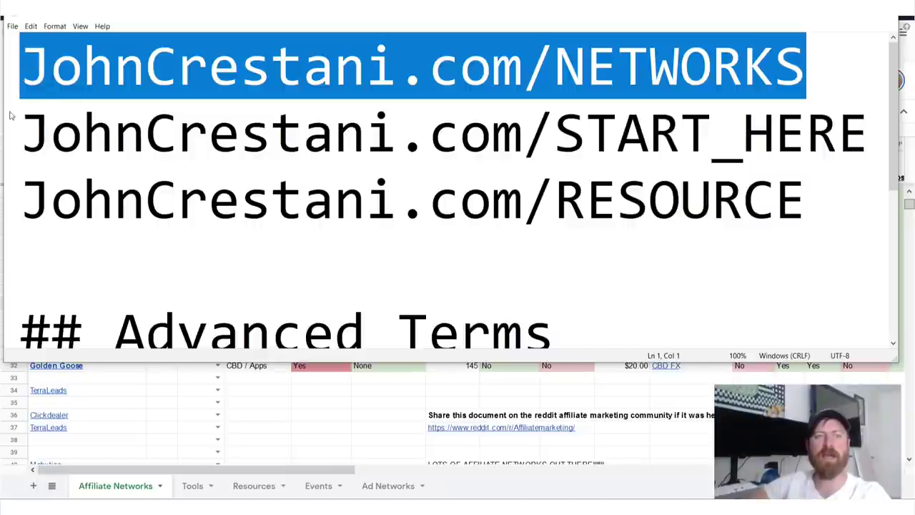
{"action": "mouse_move", "coordinate": [9, 113]}
{"action": "left_mouse_down"}
{"action": "mouse_move", "coordinate": [851, 113]}
{"action": "mouse_move", "coordinate": [828, 17]}
{"action": "left_mouse_up"}
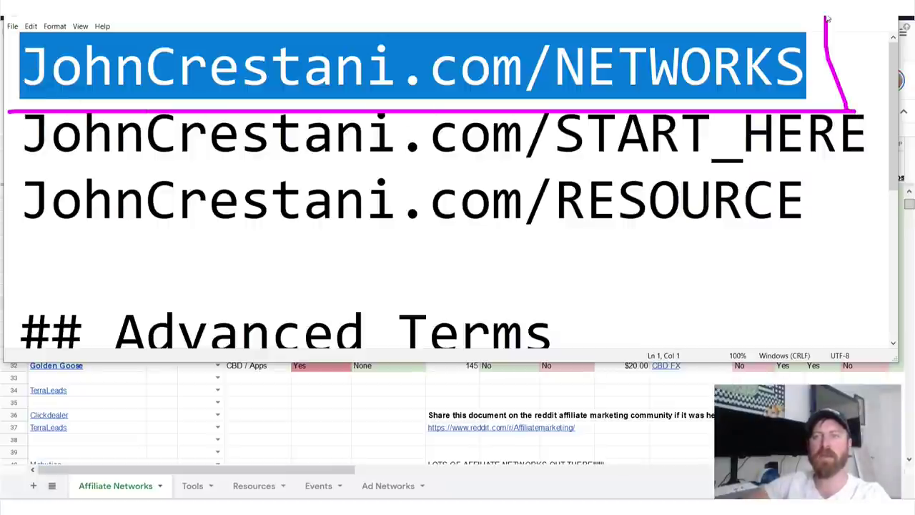
{"action": "mouse_move", "coordinate": [304, 16]}
{"action": "left_mouse_down"}
{"action": "mouse_move", "coordinate": [23, 32]}
{"action": "mouse_move", "coordinate": [15, 105]}
{"action": "mouse_move", "coordinate": [61, 132]}
{"action": "mouse_move", "coordinate": [874, 111]}
{"action": "left_mouse_up"}
{"action": "mouse_move", "coordinate": [434, 100]}
{"action": "left_mouse_down"}
{"action": "mouse_move", "coordinate": [5, 95]}
{"action": "mouse_move", "coordinate": [732, 93]}
{"action": "mouse_move", "coordinate": [11, 127]}
{"action": "left_mouse_up"}
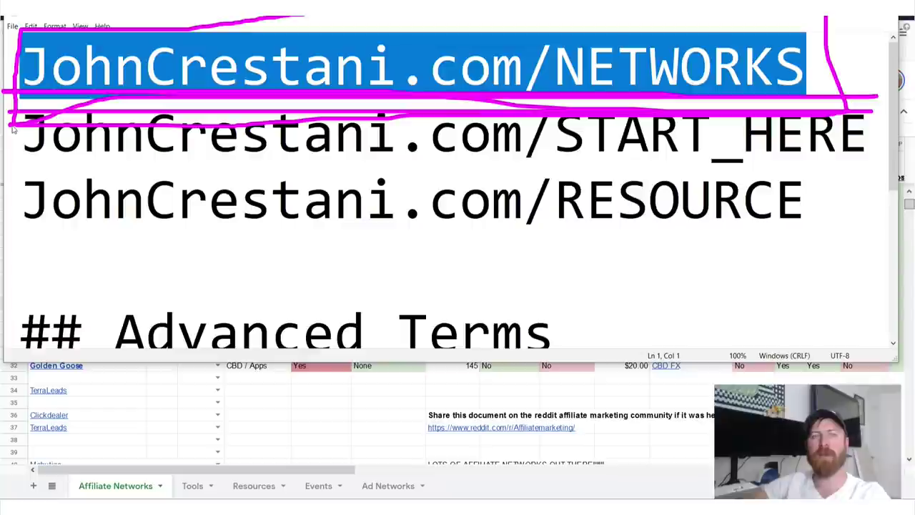
{"action": "key", "text": "Escape"}
Check the Digistore, AdFly and Zaxaa links and preview several networks' review videos
{"action": "left_click", "coordinate": [336, 397]}
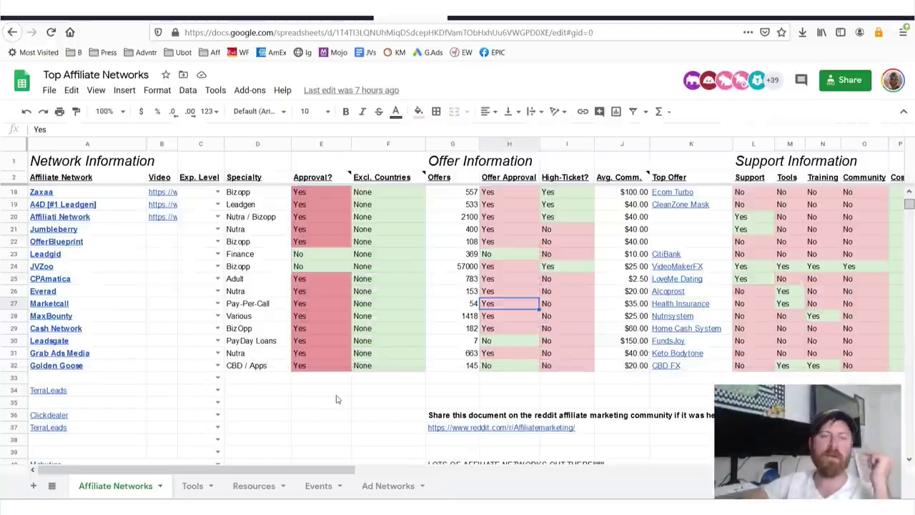
{"action": "scroll", "coordinate": [117, 243], "scroll_direction": "up", "scroll_amount": 5}
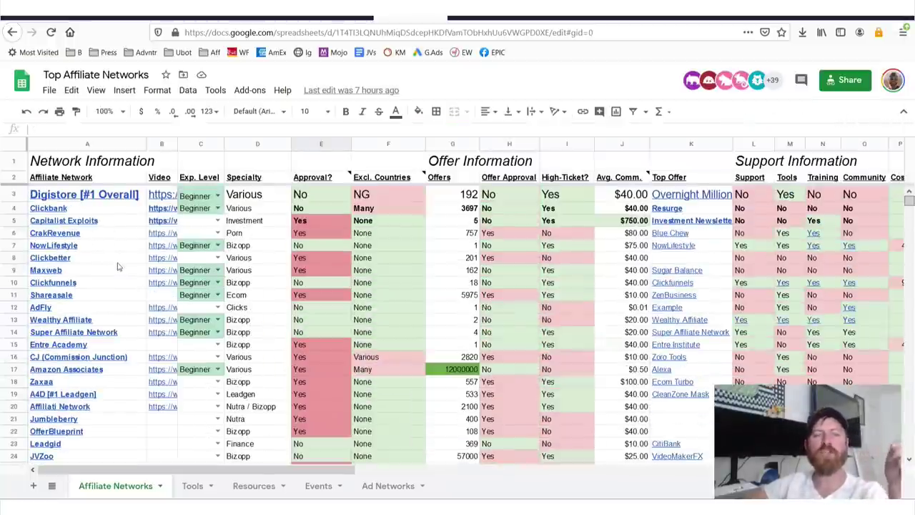
{"action": "left_click", "coordinate": [100, 199]}
{"action": "left_click", "coordinate": [95, 307]}
{"action": "left_click", "coordinate": [85, 383]}
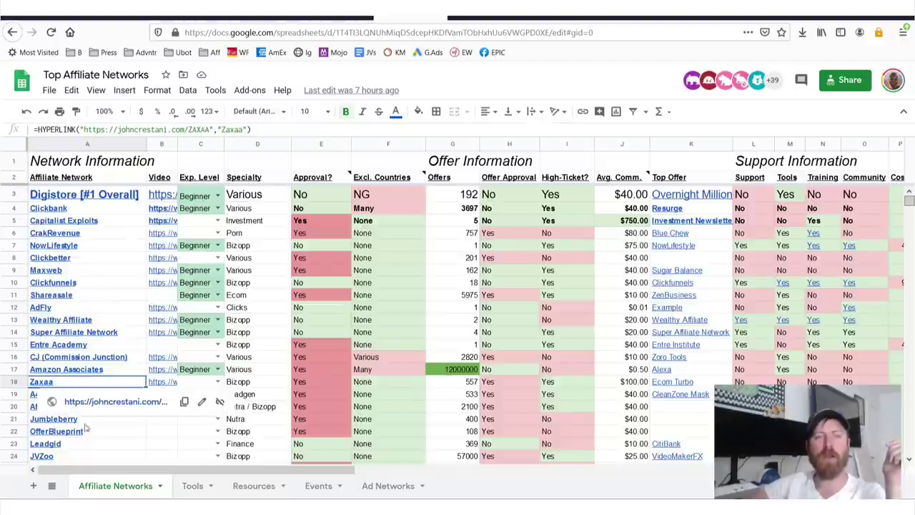
{"action": "scroll", "coordinate": [88, 429], "scroll_direction": "down", "scroll_amount": 4}
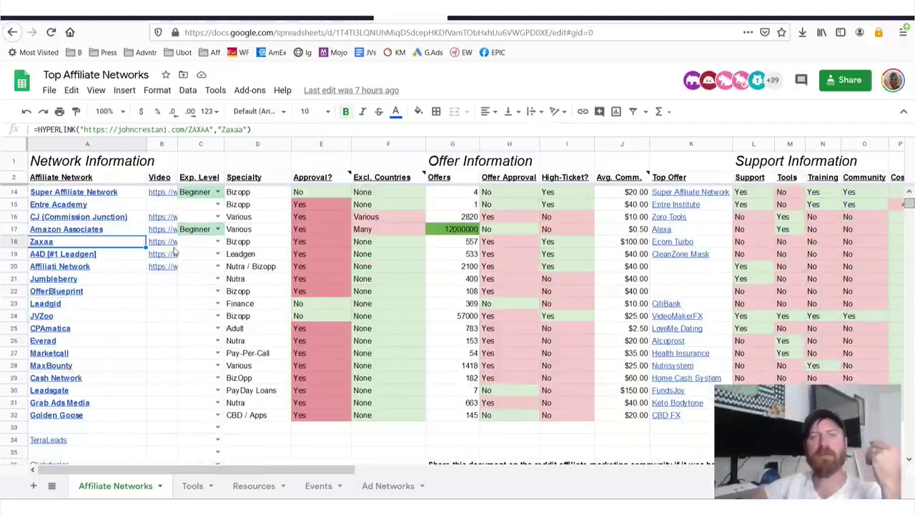
{"action": "left_click", "coordinate": [169, 242]}
{"action": "left_click", "coordinate": [164, 192]}
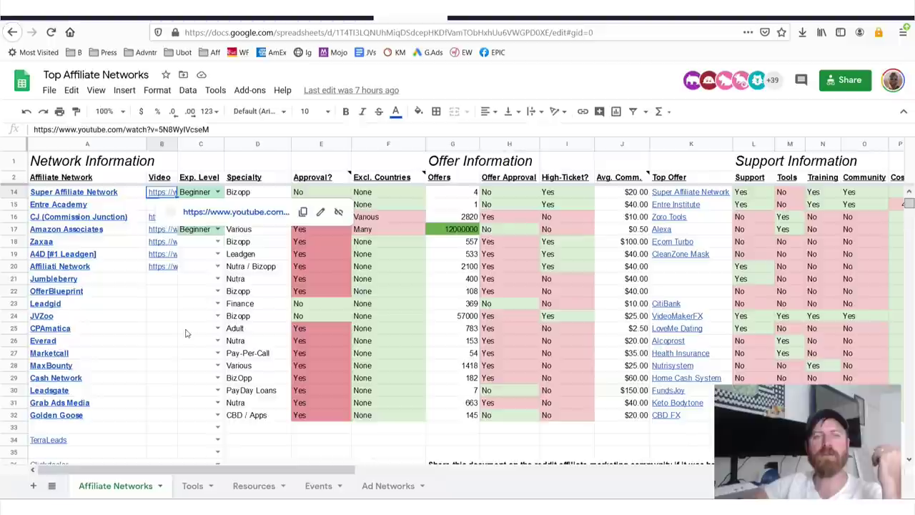
{"action": "scroll", "coordinate": [163, 214], "scroll_direction": "up", "scroll_amount": 4}
{"action": "left_click", "coordinate": [160, 222]}
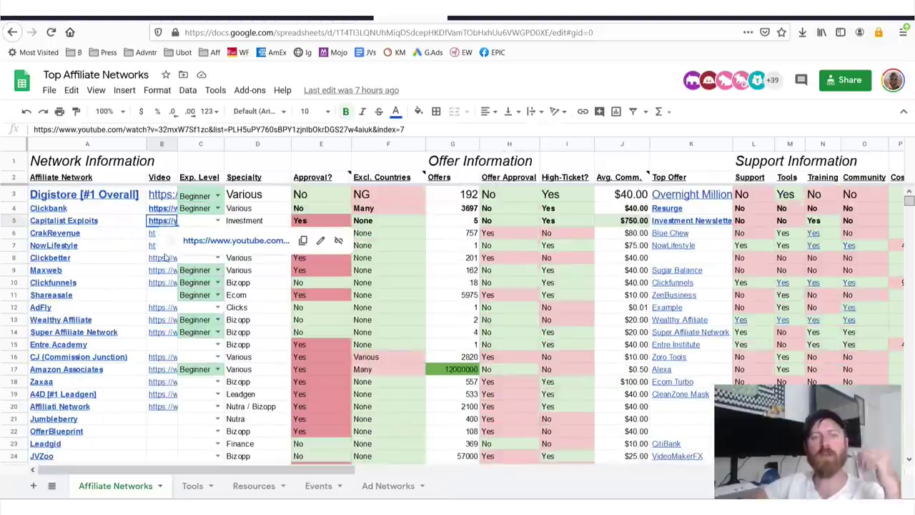
{"action": "left_click", "coordinate": [171, 317]}
{"action": "scroll", "coordinate": [151, 321], "scroll_direction": "down", "scroll_amount": 4}
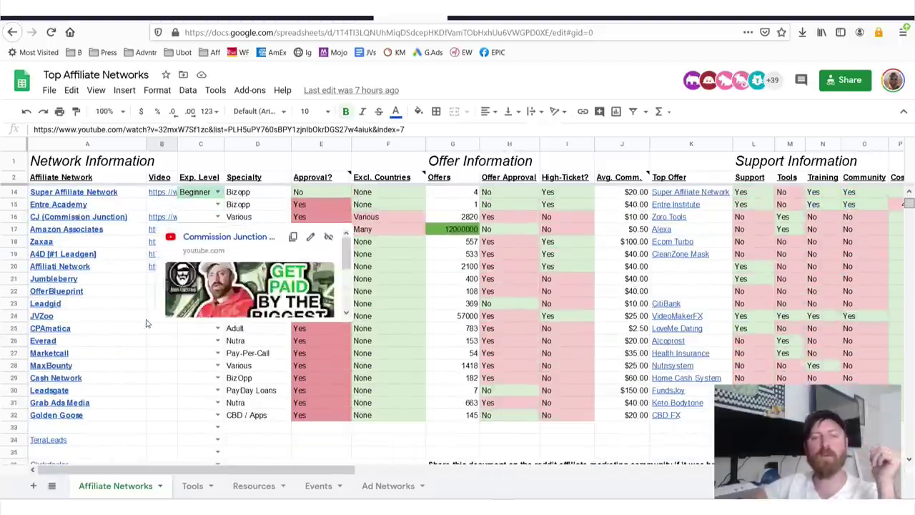
Review Marketcall's Pay-Per-Call specialty, excluded countries, approval and 54-offer count in row 27
{"action": "left_click", "coordinate": [71, 366]}
{"action": "left_click", "coordinate": [288, 354]}
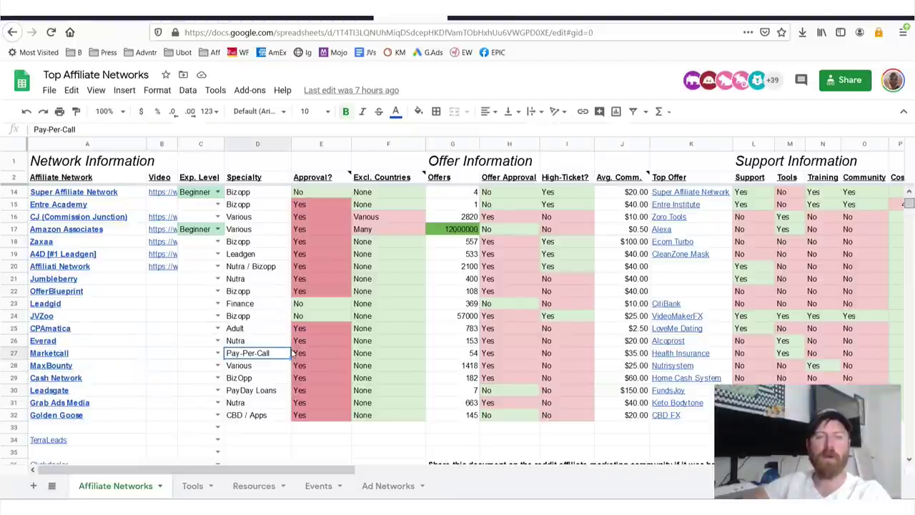
{"action": "left_click", "coordinate": [386, 358]}
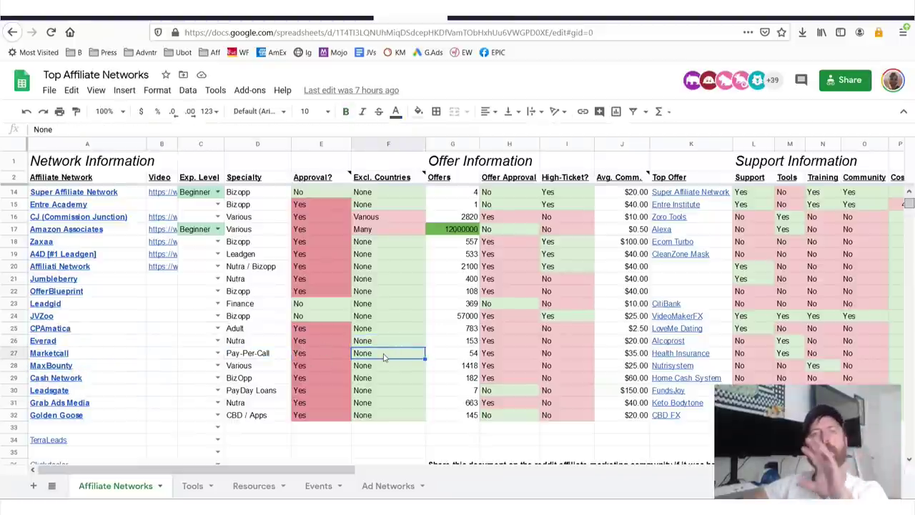
{"action": "left_click", "coordinate": [386, 183]}
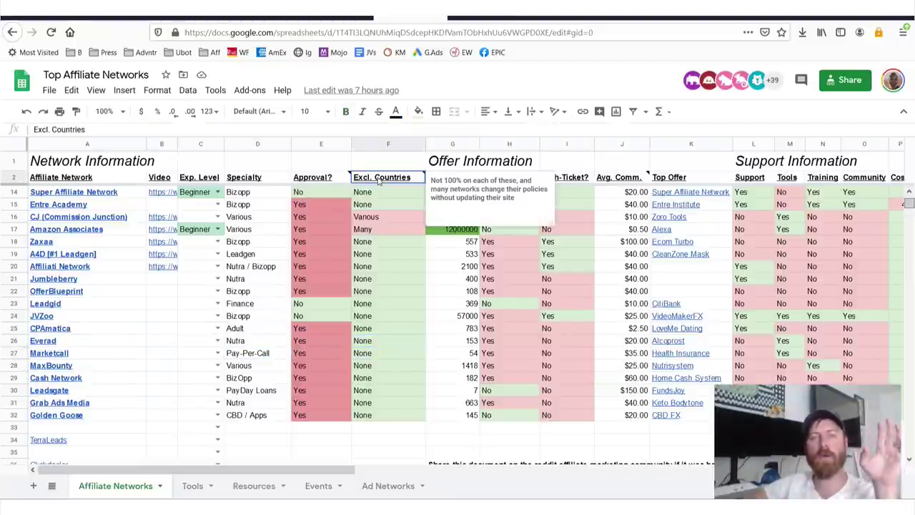
{"action": "left_click", "coordinate": [371, 344]}
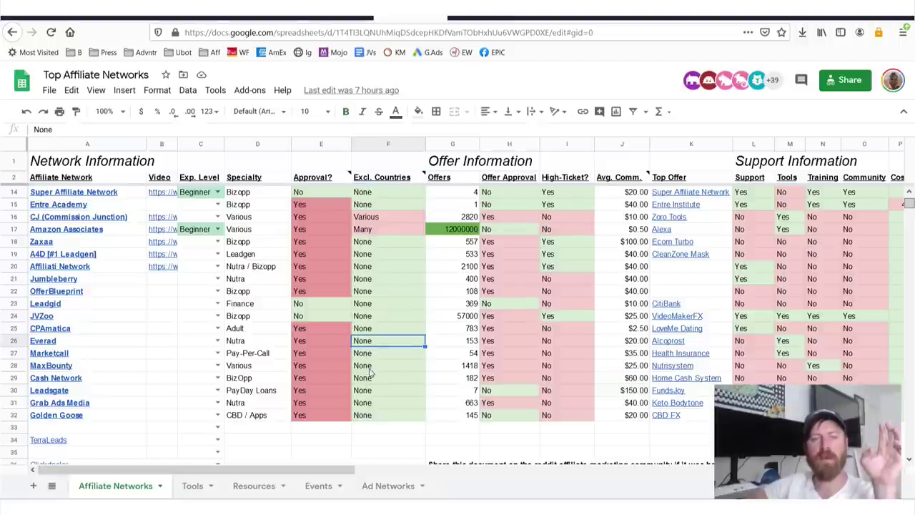
{"action": "left_click", "coordinate": [379, 357]}
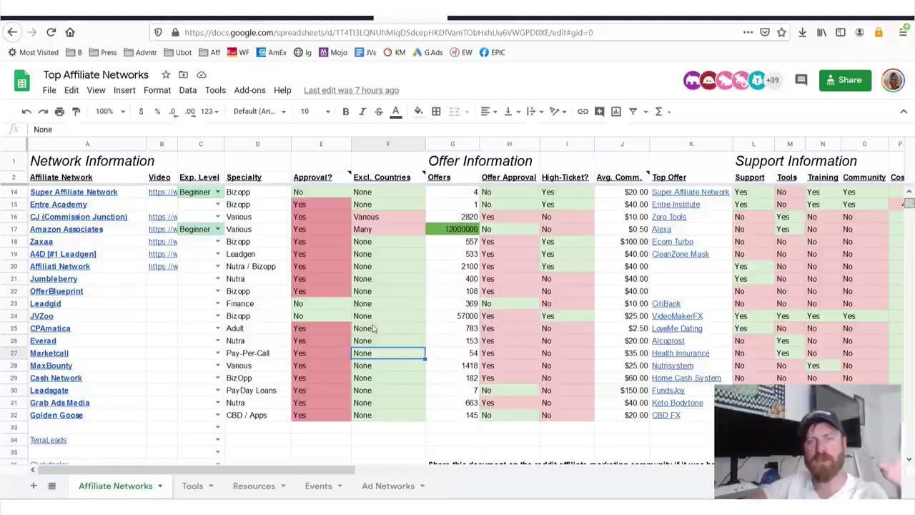
{"action": "left_click", "coordinate": [328, 354]}
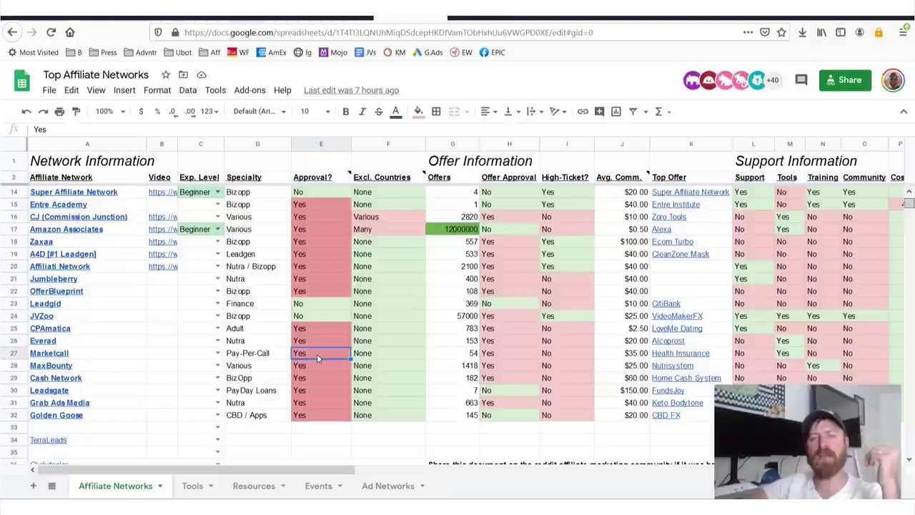
{"action": "key", "text": "Right"}
{"action": "key", "text": "Right"}
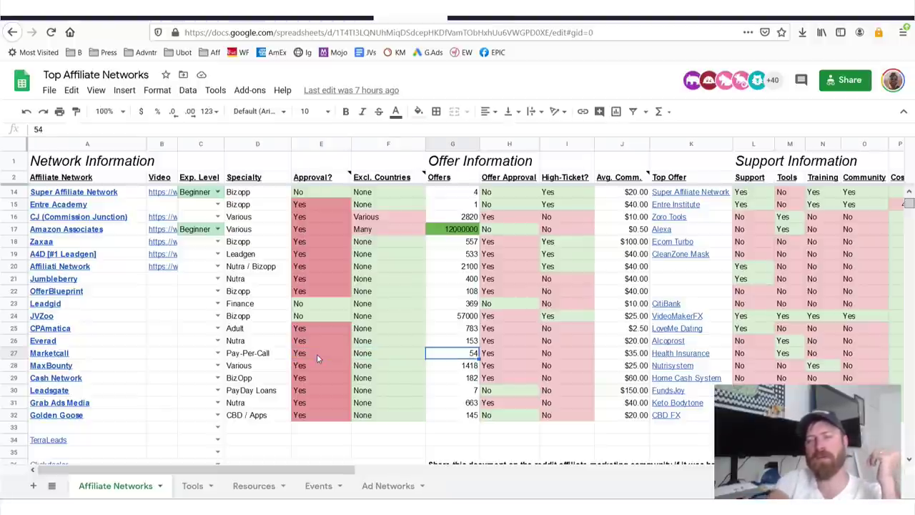
Step through Marketcall's support, cost, Various payout method, community No and $35.00 commission
{"action": "key", "text": "Right"}
{"action": "key", "text": "Right"}
{"action": "key", "text": "Right"}
{"action": "key", "text": "Right"}
{"action": "key", "text": "Right"}
{"action": "key", "text": "Right"}
{"action": "key", "text": "Right"}
{"action": "key", "text": "Right"}
{"action": "key", "text": "Right"}
{"action": "key", "text": "Right"}
{"action": "key", "text": "Right"}
{"action": "key", "text": "Right"}
{"action": "key", "text": "Right"}
{"action": "key", "text": "Left"}
{"action": "key", "text": "Left"}
{"action": "key", "text": "Left"}
{"action": "key", "text": "Left"}
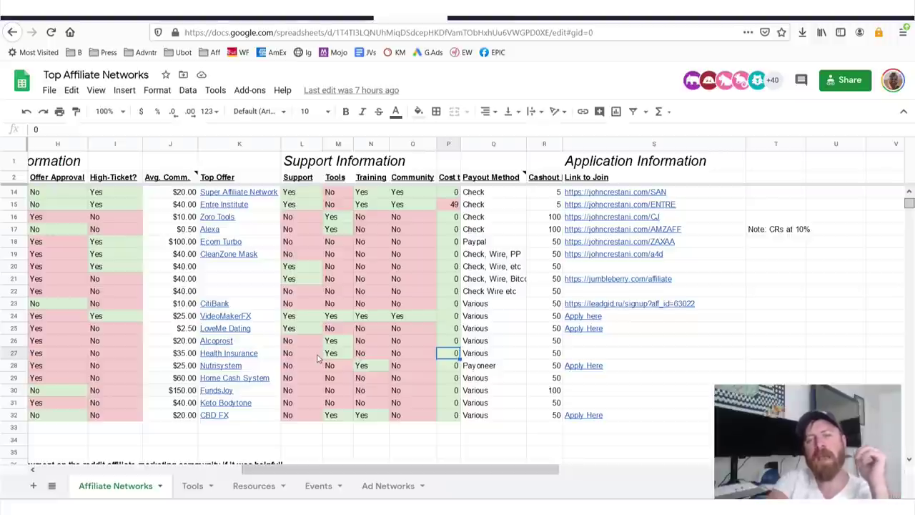
{"action": "key", "text": "Right"}
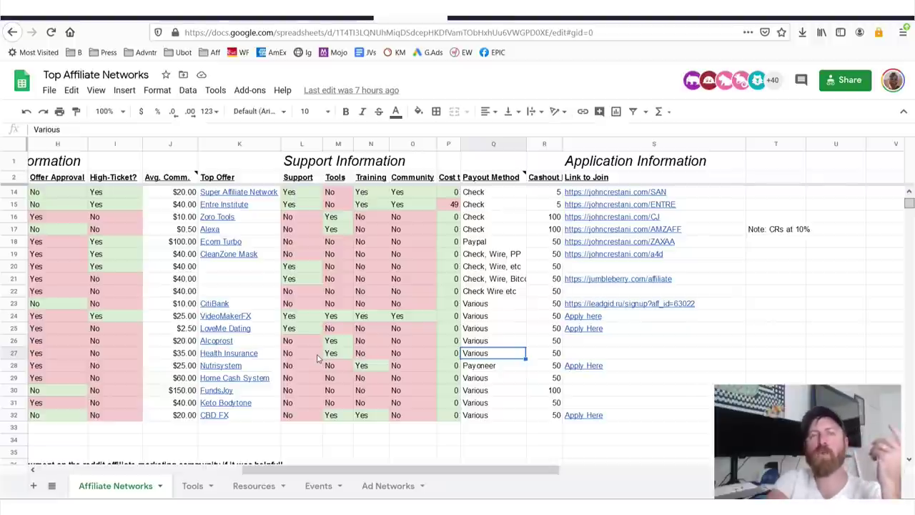
{"action": "key", "text": "Left"}
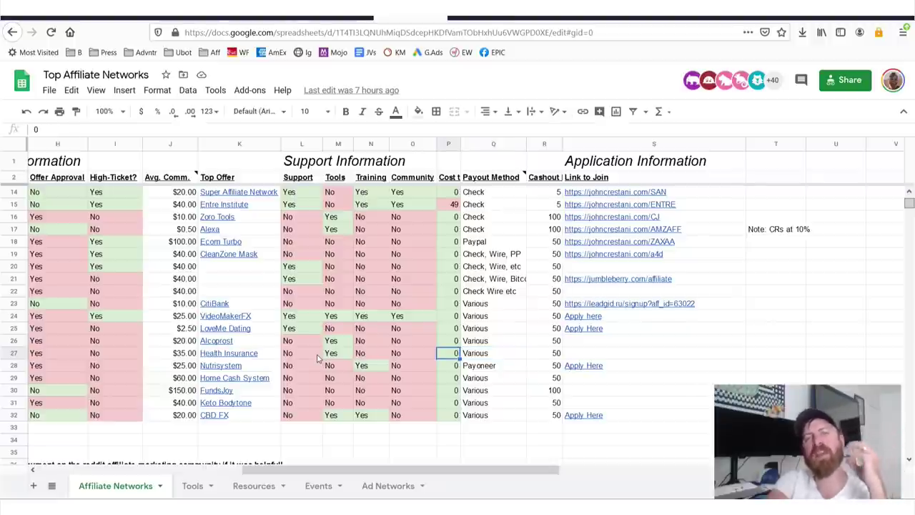
{"action": "key", "text": "Left"}
{"action": "key", "text": "Right"}
{"action": "key", "text": "Right"}
{"action": "key", "text": "Left"}
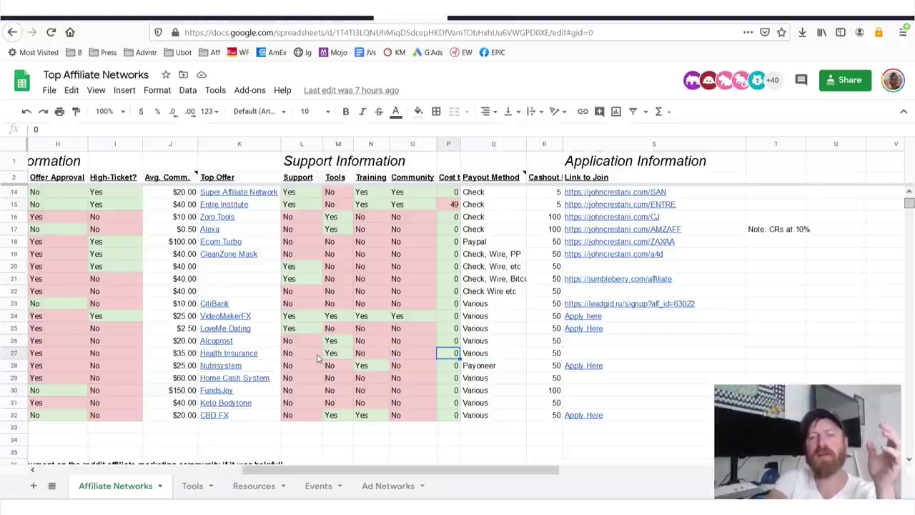
{"action": "key", "text": "Left"}
{"action": "key", "text": "Left"}
{"action": "key", "text": "Right"}
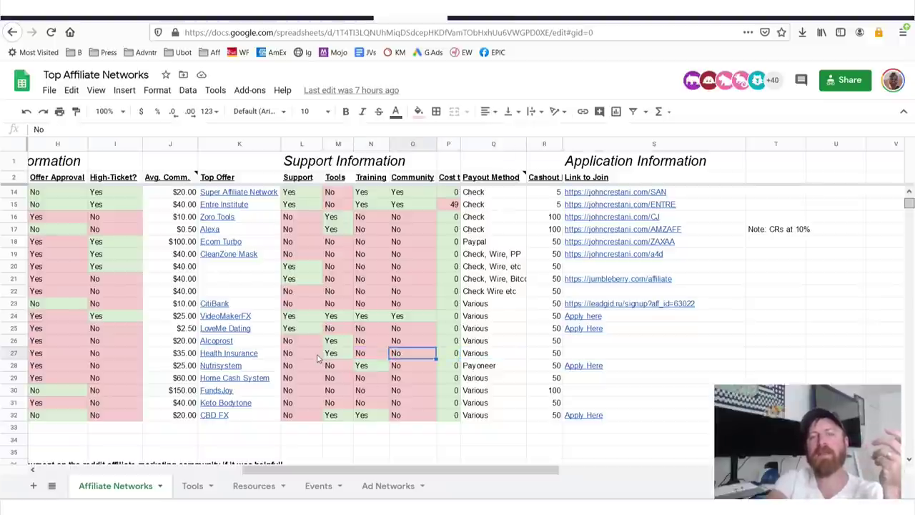
{"action": "key", "text": "Right"}
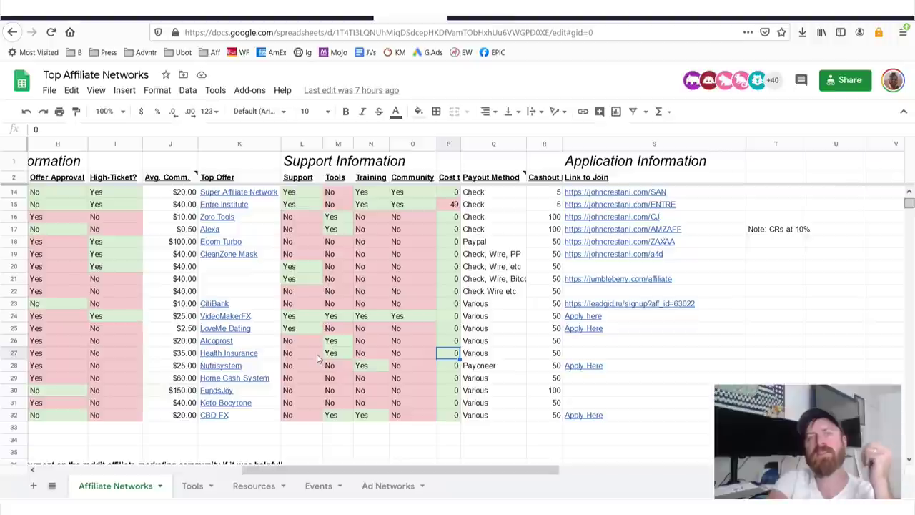
{"action": "key", "text": "Left"}
{"action": "key", "text": "Left"}
{"action": "key", "text": "Left"}
{"action": "key", "text": "Left"}
{"action": "key", "text": "Left"}
{"action": "key", "text": "Left"}
{"action": "key", "text": "Left"}
{"action": "key", "text": "Left"}
{"action": "key", "text": "Left"}
{"action": "key", "text": "Left"}
{"action": "key", "text": "Left"}
{"action": "key", "text": "Left"}
{"action": "key", "text": "Left"}
{"action": "key", "text": "Left"}
{"action": "key", "text": "Left"}
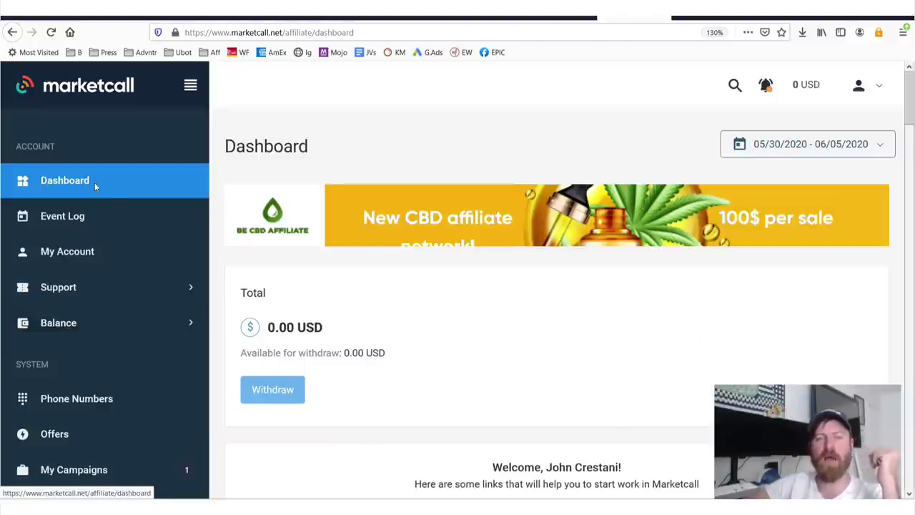
{"action": "scroll", "coordinate": [164, 307], "scroll_direction": "down", "scroll_amount": 3}
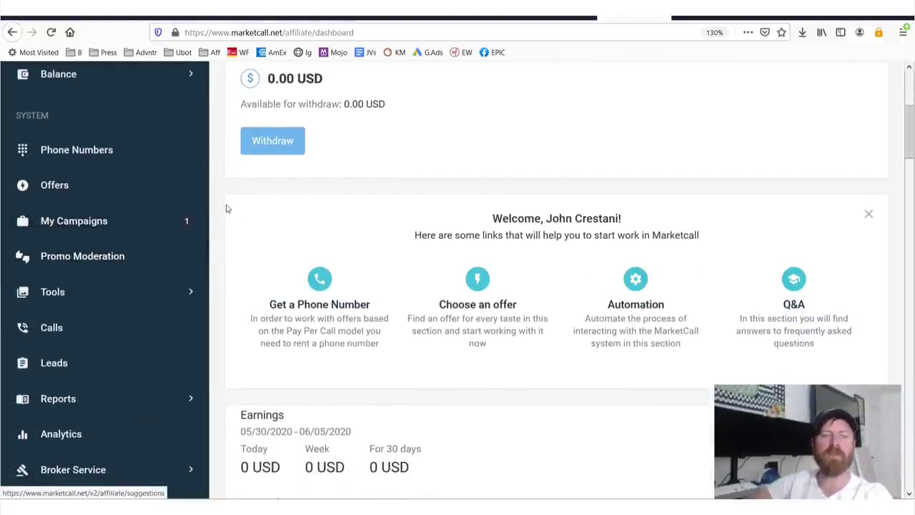
{"action": "left_click_drag", "start_coordinate": [227, 205], "coordinate": [20, 205]}
{"action": "mouse_move", "coordinate": [8, 172]}
{"action": "left_mouse_down"}
{"action": "mouse_move", "coordinate": [177, 175]}
{"action": "mouse_move", "coordinate": [208, 213]}
{"action": "left_mouse_up"}
{"action": "left_click_drag", "start_coordinate": [9, 164], "coordinate": [208, 159]}
{"action": "mouse_move", "coordinate": [537, 148]}
{"action": "left_mouse_down"}
{"action": "mouse_move", "coordinate": [237, 192]}
{"action": "mouse_move", "coordinate": [275, 230]}
{"action": "mouse_move", "coordinate": [247, 175]}
{"action": "mouse_move", "coordinate": [278, 212]}
{"action": "mouse_move", "coordinate": [263, 183]}
{"action": "left_mouse_up"}
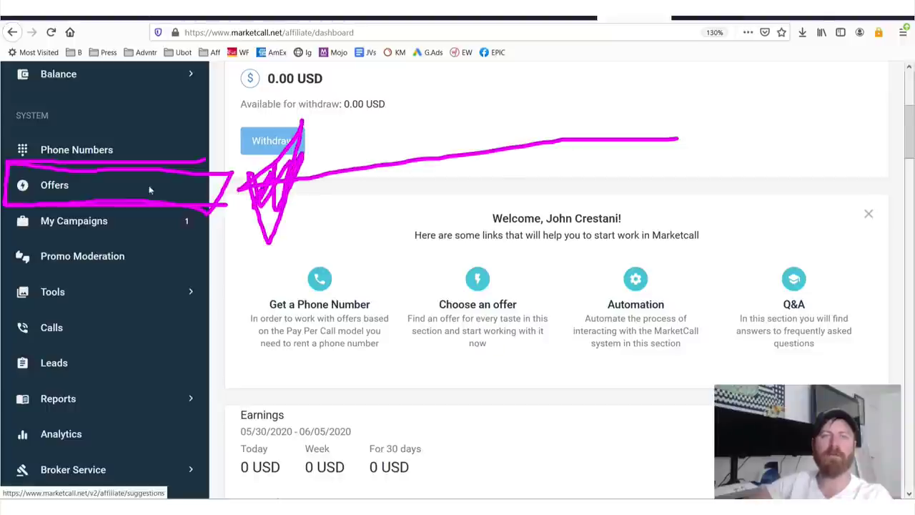
Open the Offers list and circle the Health Insurance BUNDLE offer title
{"action": "left_click", "coordinate": [54, 185]}
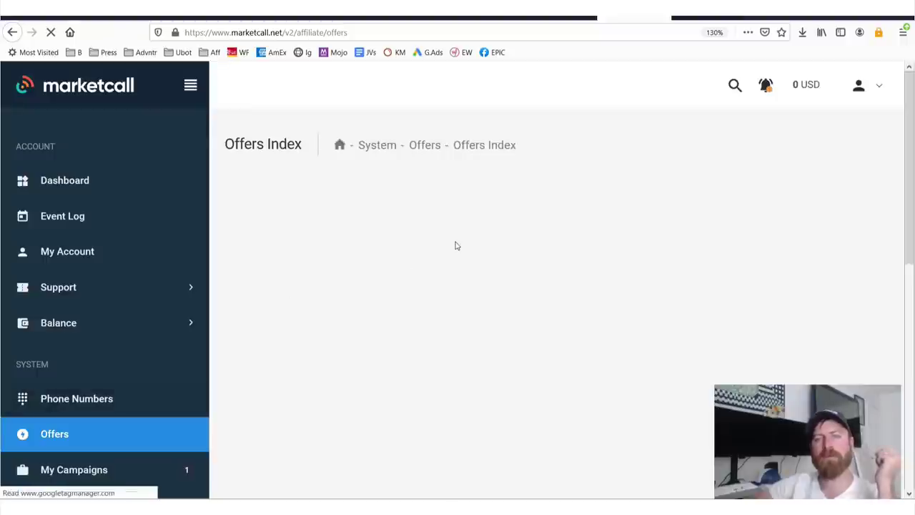
{"action": "scroll", "coordinate": [462, 229], "scroll_direction": "down", "scroll_amount": 10}
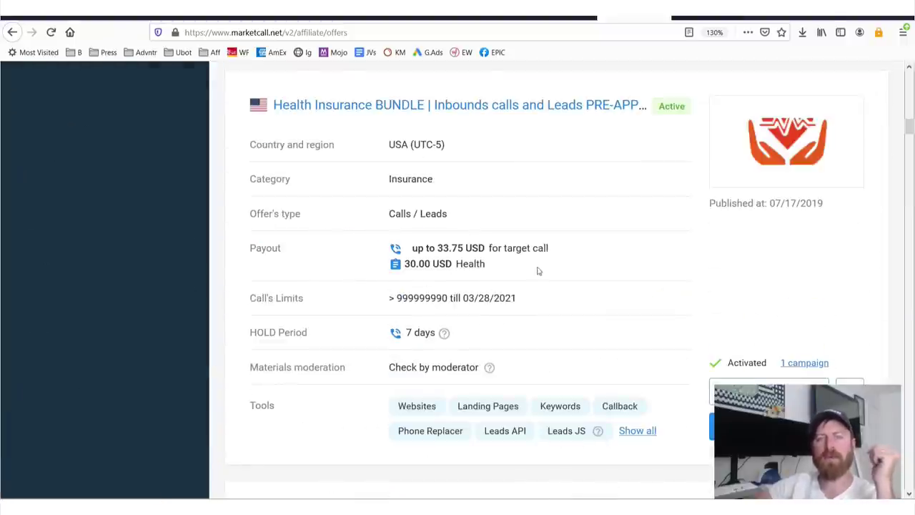
{"action": "scroll", "coordinate": [663, 191], "scroll_direction": "up", "scroll_amount": 2}
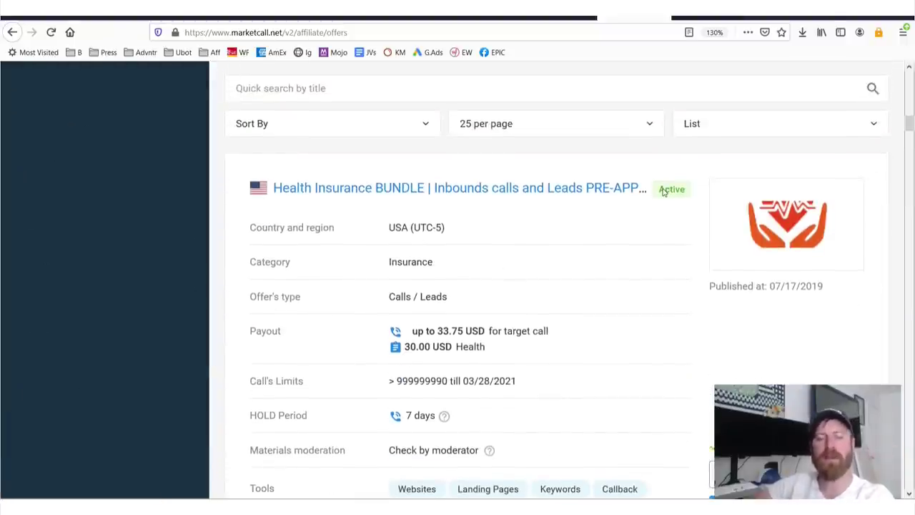
{"action": "mouse_move", "coordinate": [272, 210]}
{"action": "left_mouse_down"}
{"action": "mouse_move", "coordinate": [717, 160]}
{"action": "mouse_move", "coordinate": [274, 151]}
{"action": "mouse_move", "coordinate": [227, 202]}
{"action": "left_mouse_up"}
Circle the Credit repair offer and arrow it to its boxed 140.00 USD payout
{"action": "scroll", "coordinate": [432, 240], "scroll_direction": "down", "scroll_amount": 5}
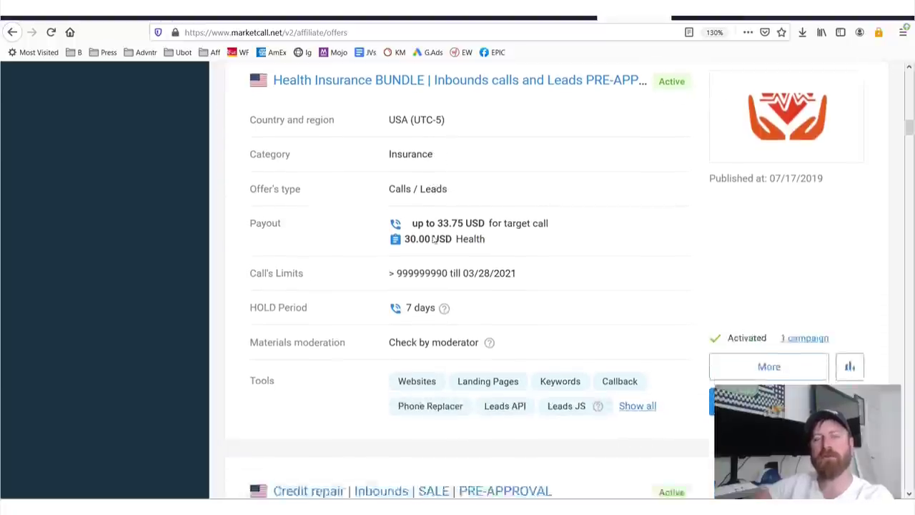
{"action": "scroll", "coordinate": [432, 239], "scroll_direction": "up", "scroll_amount": 5}
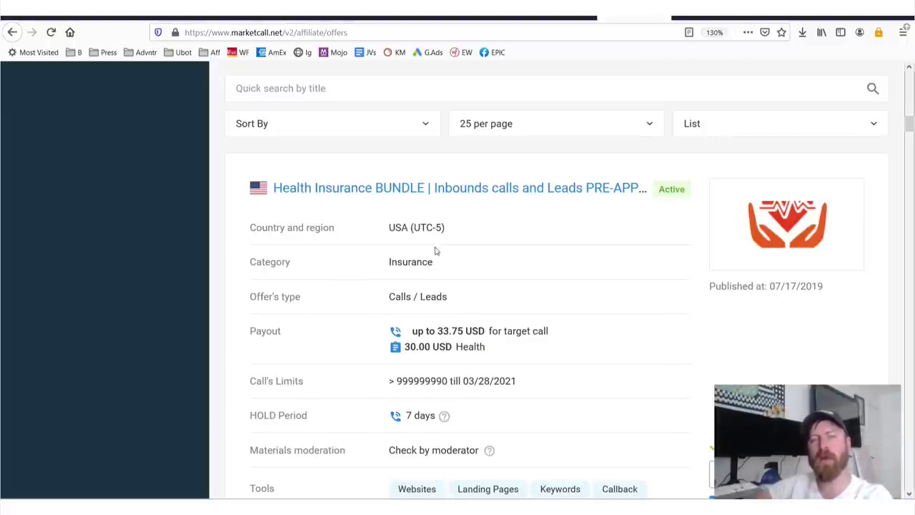
{"action": "scroll", "coordinate": [435, 251], "scroll_direction": "down", "scroll_amount": 8}
{"action": "mouse_move", "coordinate": [377, 147]}
{"action": "left_mouse_down"}
{"action": "mouse_move", "coordinate": [235, 145]}
{"action": "mouse_move", "coordinate": [350, 202]}
{"action": "left_mouse_up"}
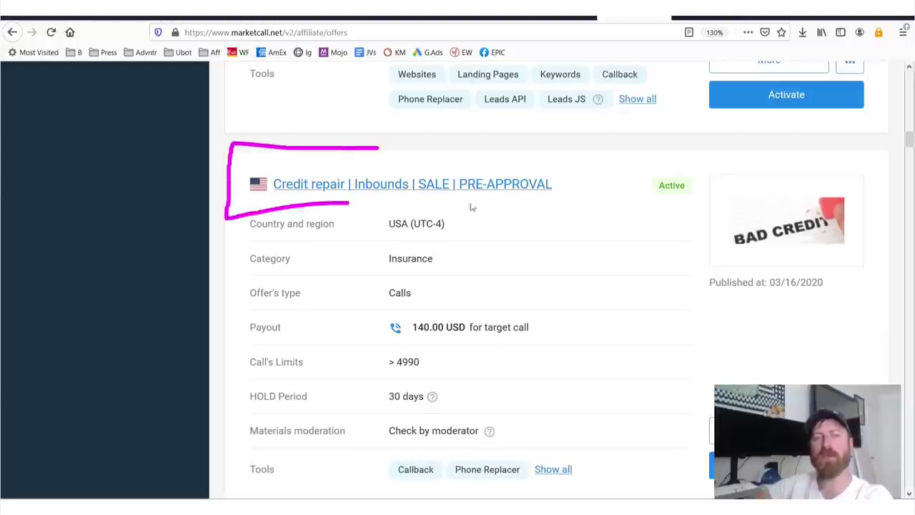
{"action": "left_click_drag", "start_coordinate": [471, 207], "coordinate": [266, 157]}
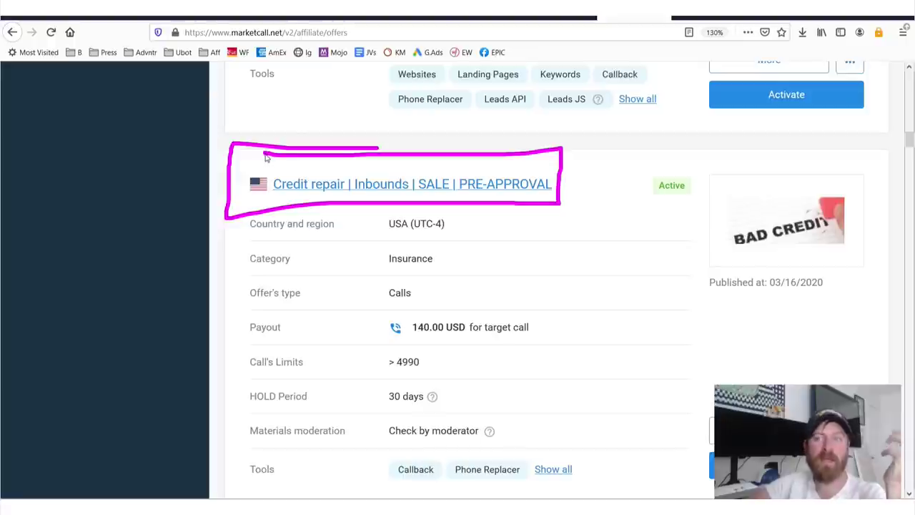
{"action": "mouse_move", "coordinate": [536, 84]}
{"action": "left_mouse_down"}
{"action": "mouse_move", "coordinate": [656, 101]}
{"action": "mouse_move", "coordinate": [582, 183]}
{"action": "mouse_move", "coordinate": [590, 225]}
{"action": "left_mouse_up"}
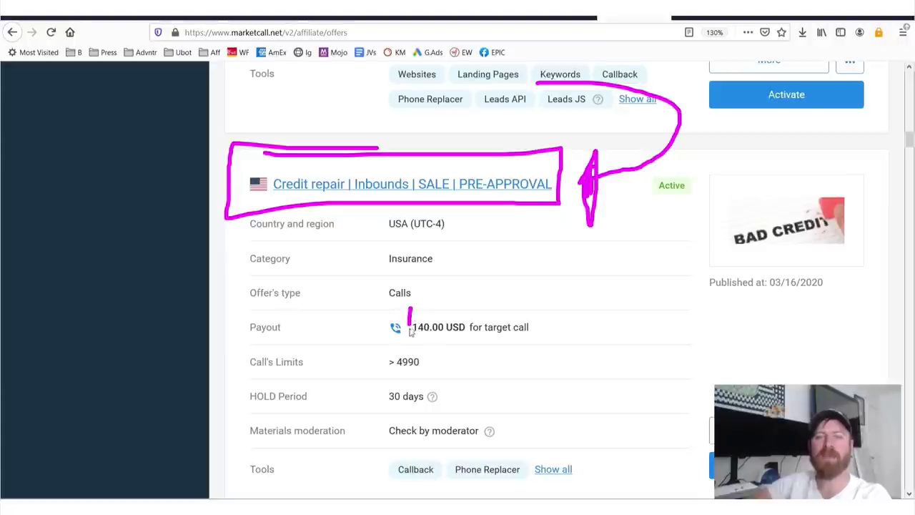
{"action": "mouse_move", "coordinate": [443, 345]}
{"action": "left_mouse_down"}
{"action": "mouse_move", "coordinate": [535, 351]}
{"action": "mouse_move", "coordinate": [474, 306]}
{"action": "mouse_move", "coordinate": [418, 305]}
{"action": "left_mouse_up"}
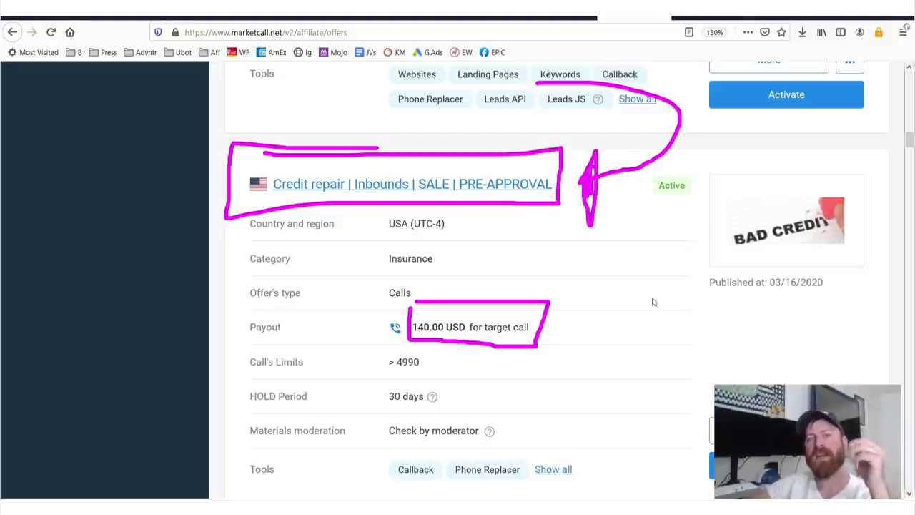
{"action": "mouse_move", "coordinate": [552, 203]}
{"action": "left_mouse_down"}
{"action": "mouse_move", "coordinate": [574, 344]}
{"action": "mouse_move", "coordinate": [569, 334]}
{"action": "left_mouse_up"}
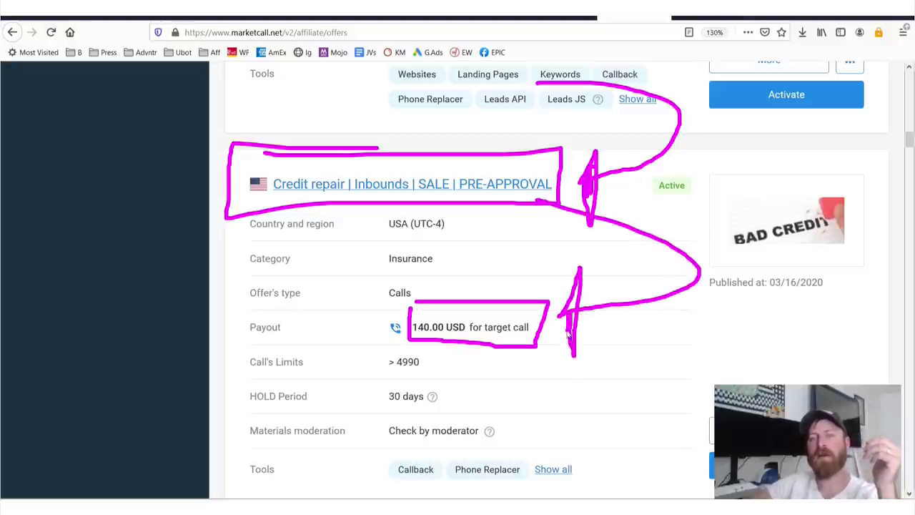
{"action": "left_click_drag", "start_coordinate": [394, 209], "coordinate": [265, 218]}
{"action": "key", "text": "Escape"}
Underline the Auto insurance offer's 18.40 USD per-call payout
{"action": "scroll", "coordinate": [565, 302], "scroll_direction": "down", "scroll_amount": 5}
{"action": "scroll", "coordinate": [561, 302], "scroll_direction": "down", "scroll_amount": 3}
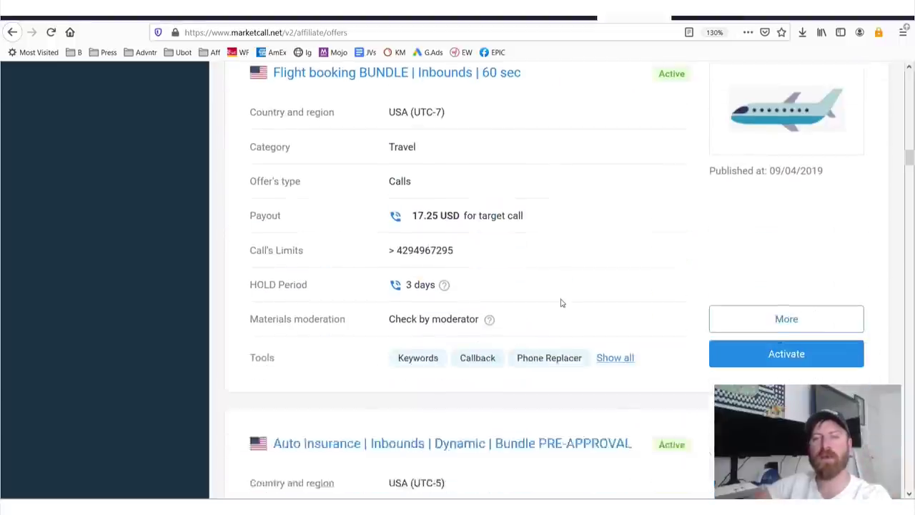
{"action": "scroll", "coordinate": [490, 248], "scroll_direction": "up", "scroll_amount": 3}
{"action": "scroll", "coordinate": [500, 257], "scroll_direction": "down", "scroll_amount": 3}
{"action": "scroll", "coordinate": [477, 274], "scroll_direction": "down", "scroll_amount": 5}
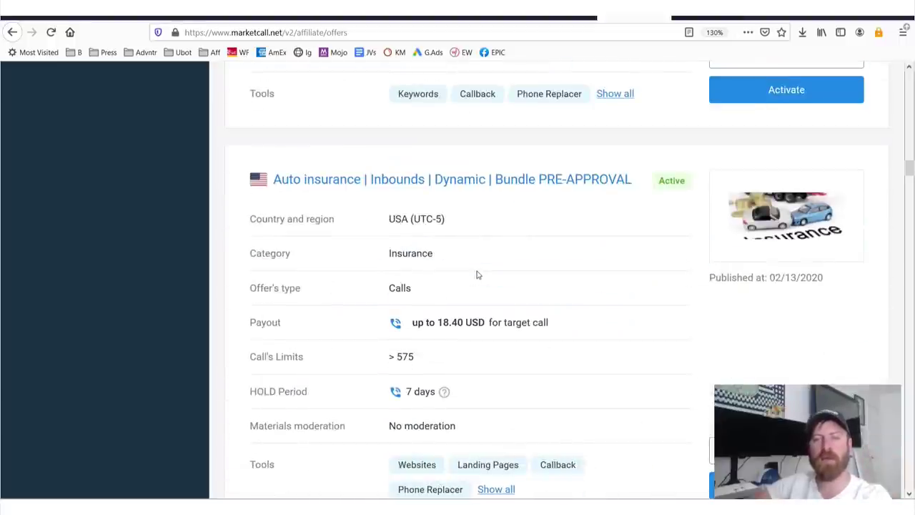
{"action": "scroll", "coordinate": [474, 272], "scroll_direction": "up", "scroll_amount": 2}
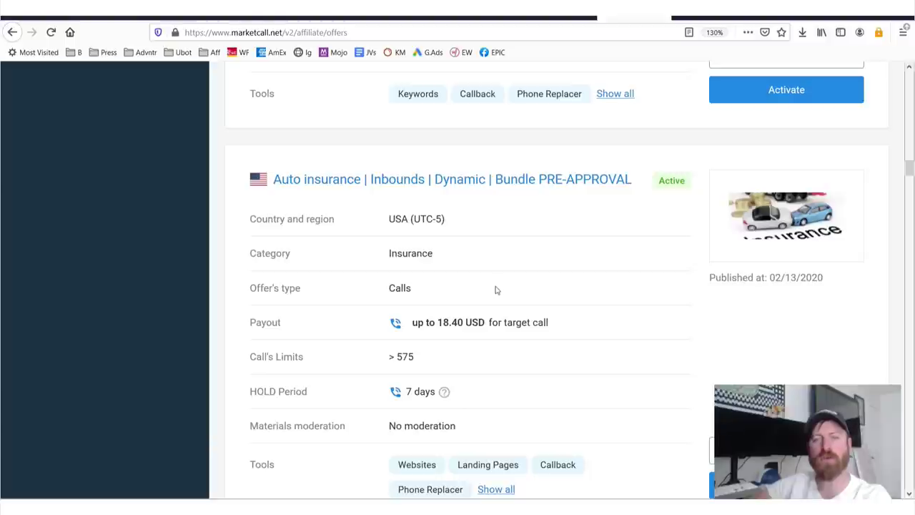
{"action": "mouse_move", "coordinate": [496, 290]}
{"action": "left_mouse_down"}
{"action": "mouse_move", "coordinate": [402, 333]}
{"action": "mouse_move", "coordinate": [508, 328]}
{"action": "mouse_move", "coordinate": [486, 265]}
{"action": "left_mouse_up"}
{"action": "key", "text": "Escape"}
Circle the onshore Health Insurance BUNDLE's 31.50 USD per-call payout
{"action": "scroll", "coordinate": [608, 297], "scroll_direction": "down", "scroll_amount": 6}
{"action": "scroll", "coordinate": [560, 288], "scroll_direction": "up", "scroll_amount": 3}
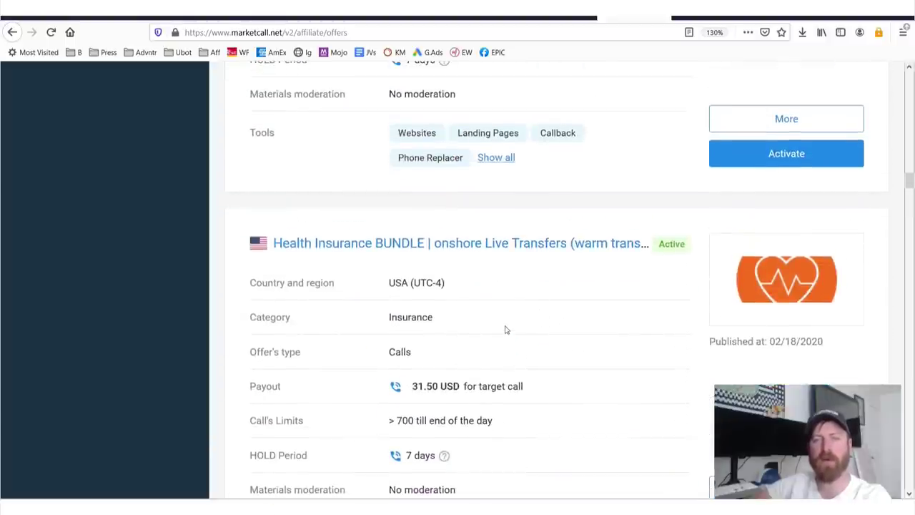
{"action": "mouse_move", "coordinate": [479, 368]}
{"action": "left_mouse_down"}
{"action": "mouse_move", "coordinate": [399, 372]}
{"action": "mouse_move", "coordinate": [515, 399]}
{"action": "mouse_move", "coordinate": [497, 365]}
{"action": "left_mouse_up"}
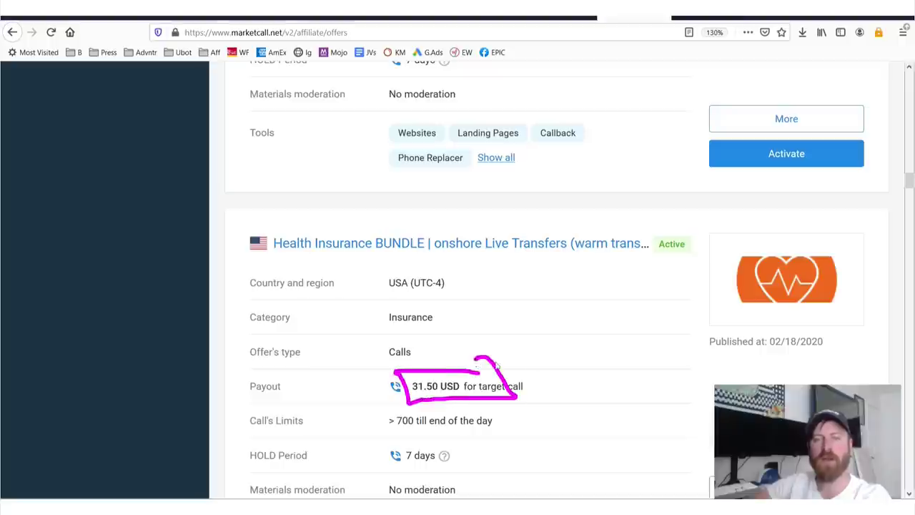
{"action": "key", "text": "Escape"}
Underline the Home Warranty title and arrow it to the boxed 35.00 USD payout
{"action": "scroll", "coordinate": [614, 356], "scroll_direction": "down", "scroll_amount": 5}
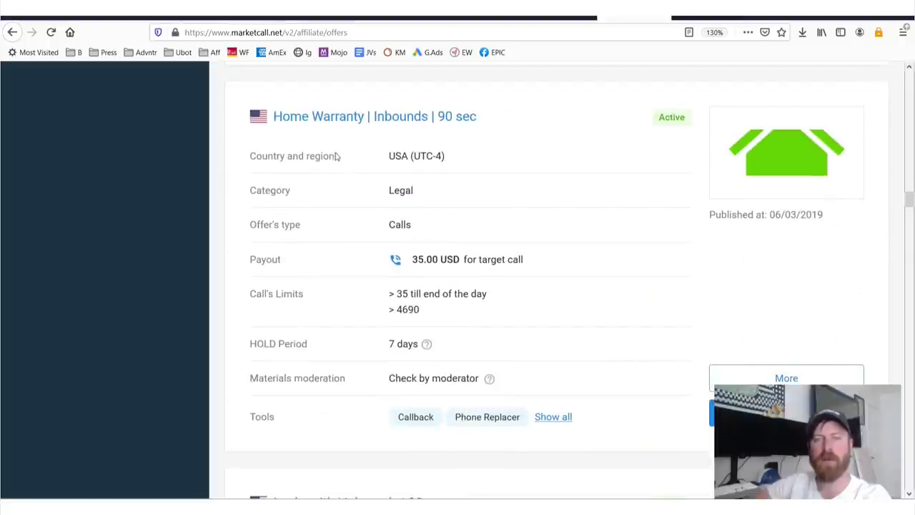
{"action": "left_click_drag", "start_coordinate": [263, 141], "coordinate": [368, 136]}
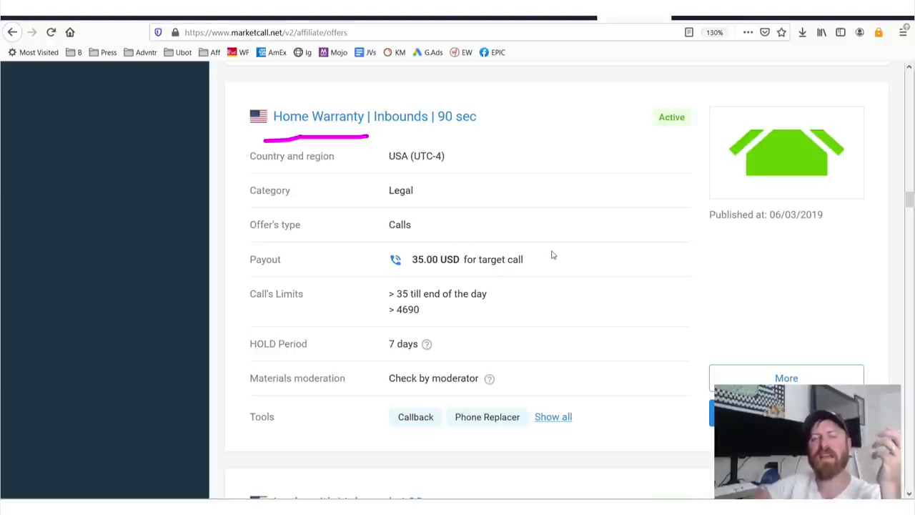
{"action": "mouse_move", "coordinate": [537, 246]}
{"action": "left_mouse_down"}
{"action": "mouse_move", "coordinate": [394, 245]}
{"action": "mouse_move", "coordinate": [535, 280]}
{"action": "mouse_move", "coordinate": [537, 236]}
{"action": "mouse_move", "coordinate": [492, 236]}
{"action": "left_mouse_up"}
{"action": "left_click_drag", "start_coordinate": [390, 238], "coordinate": [388, 236]}
{"action": "mouse_move", "coordinate": [398, 268]}
{"action": "left_mouse_down"}
{"action": "mouse_move", "coordinate": [547, 259]}
{"action": "mouse_move", "coordinate": [443, 243]}
{"action": "mouse_move", "coordinate": [385, 247]}
{"action": "left_mouse_up"}
{"action": "mouse_move", "coordinate": [513, 113]}
{"action": "left_mouse_down"}
{"action": "mouse_move", "coordinate": [600, 298]}
{"action": "mouse_move", "coordinate": [587, 246]}
{"action": "mouse_move", "coordinate": [597, 236]}
{"action": "left_mouse_up"}
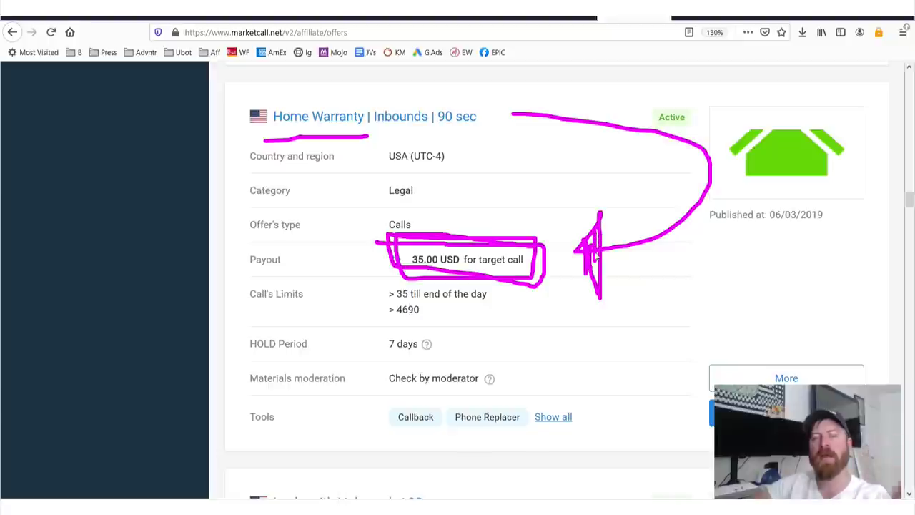
{"action": "key", "text": "Escape"}
Circle the Locksmith offer's 15.00 USD payout and point an arrow at it
{"action": "scroll", "coordinate": [556, 279], "scroll_direction": "down", "scroll_amount": 5}
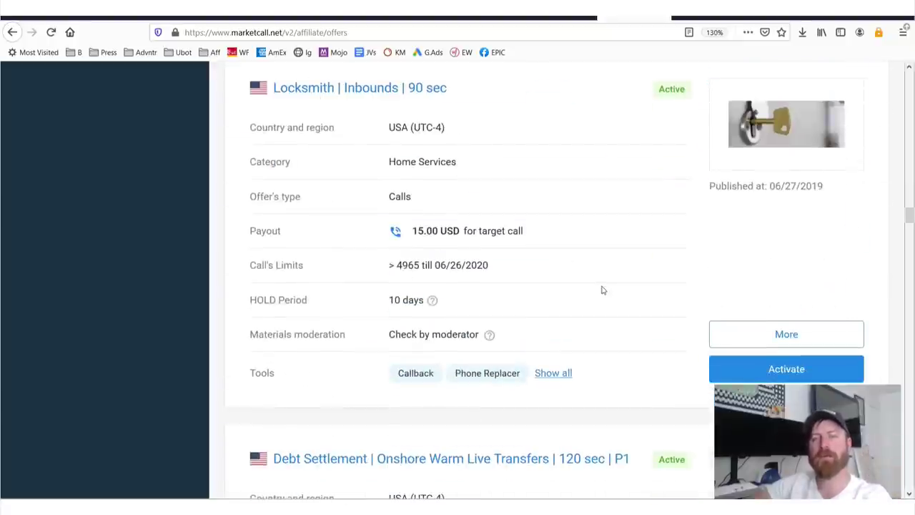
{"action": "scroll", "coordinate": [603, 288], "scroll_direction": "up", "scroll_amount": 1}
{"action": "mouse_move", "coordinate": [479, 295]}
{"action": "left_mouse_down"}
{"action": "mouse_move", "coordinate": [407, 291]}
{"action": "mouse_move", "coordinate": [563, 335]}
{"action": "mouse_move", "coordinate": [403, 288]}
{"action": "left_mouse_up"}
{"action": "mouse_move", "coordinate": [526, 172]}
{"action": "left_mouse_down"}
{"action": "mouse_move", "coordinate": [579, 261]}
{"action": "mouse_move", "coordinate": [559, 307]}
{"action": "mouse_move", "coordinate": [585, 326]}
{"action": "mouse_move", "coordinate": [579, 312]}
{"action": "left_mouse_up"}
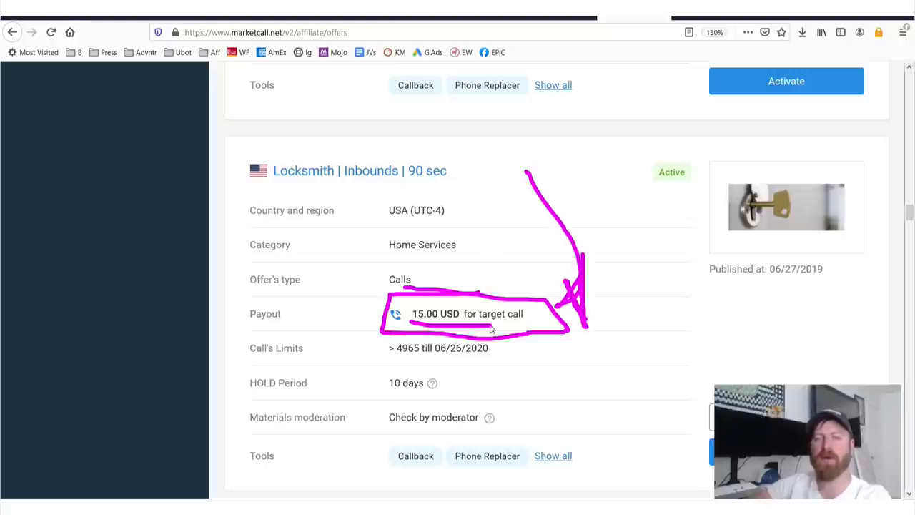
{"action": "key", "text": "Escape"}
Circle, arrow and underline the Locksmith | Inbounds | 90 sec title, then clear everything
{"action": "scroll", "coordinate": [660, 317], "scroll_direction": "down", "scroll_amount": 5}
{"action": "scroll", "coordinate": [587, 312], "scroll_direction": "down", "scroll_amount": 3}
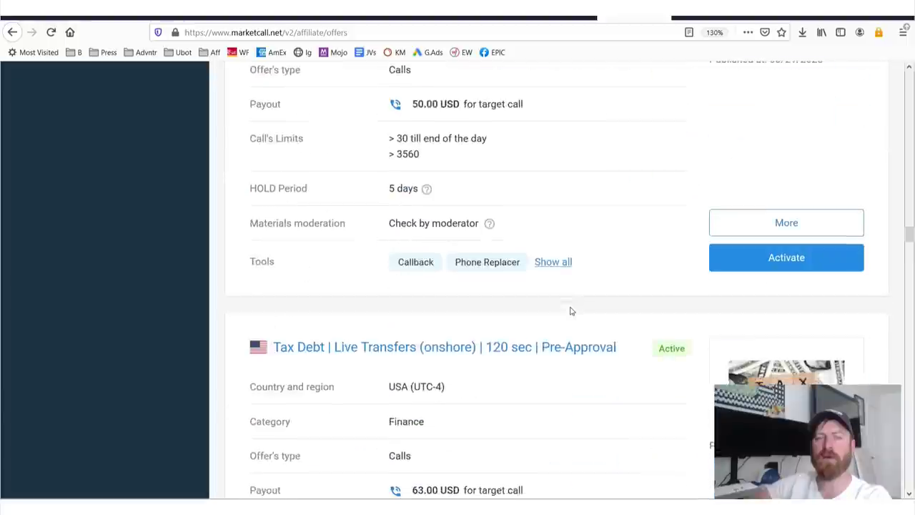
{"action": "scroll", "coordinate": [568, 310], "scroll_direction": "up", "scroll_amount": 3}
{"action": "scroll", "coordinate": [543, 313], "scroll_direction": "down", "scroll_amount": 2}
{"action": "scroll", "coordinate": [492, 255], "scroll_direction": "up", "scroll_amount": 6}
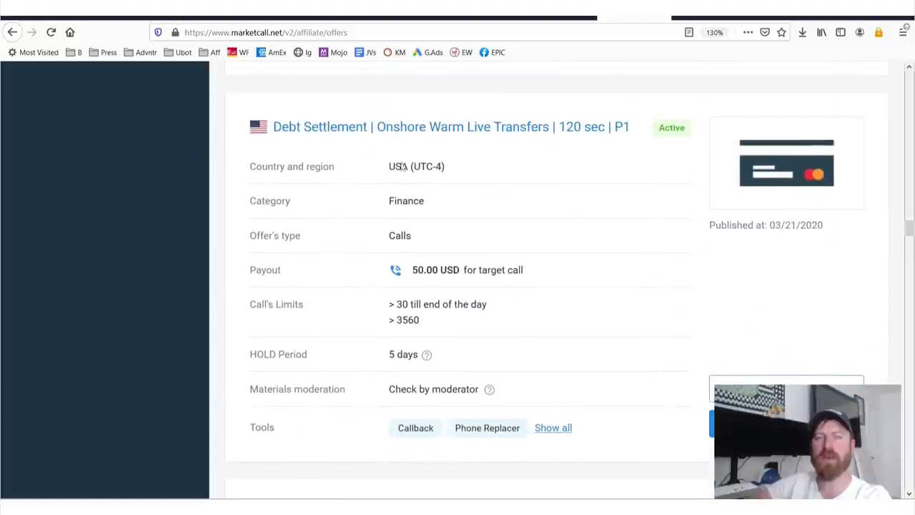
{"action": "mouse_move", "coordinate": [247, 139]}
{"action": "left_mouse_down"}
{"action": "mouse_move", "coordinate": [502, 205]}
{"action": "mouse_move", "coordinate": [342, 143]}
{"action": "mouse_move", "coordinate": [245, 143]}
{"action": "left_mouse_up"}
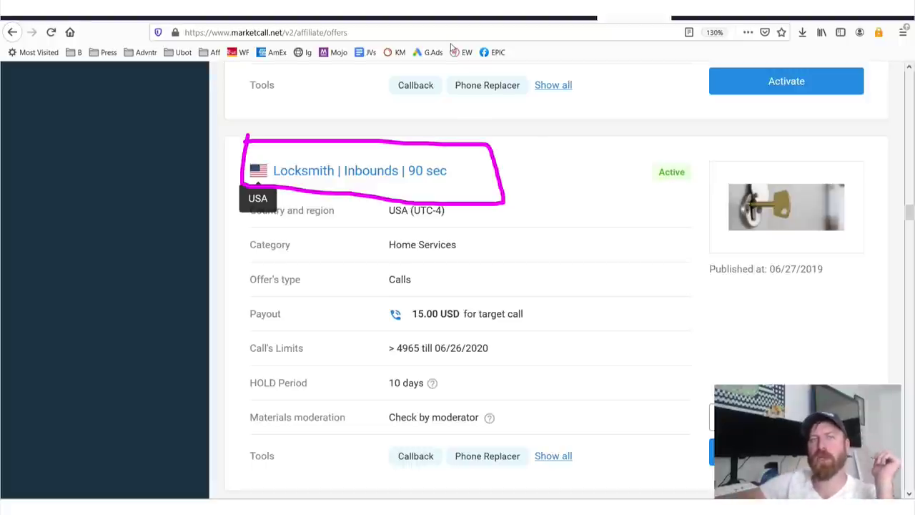
{"action": "mouse_move", "coordinate": [524, 60]}
{"action": "left_mouse_down"}
{"action": "mouse_move", "coordinate": [584, 162]}
{"action": "mouse_move", "coordinate": [541, 135]}
{"action": "mouse_move", "coordinate": [529, 230]}
{"action": "left_mouse_up"}
{"action": "left_click_drag", "start_coordinate": [528, 185], "coordinate": [532, 195]}
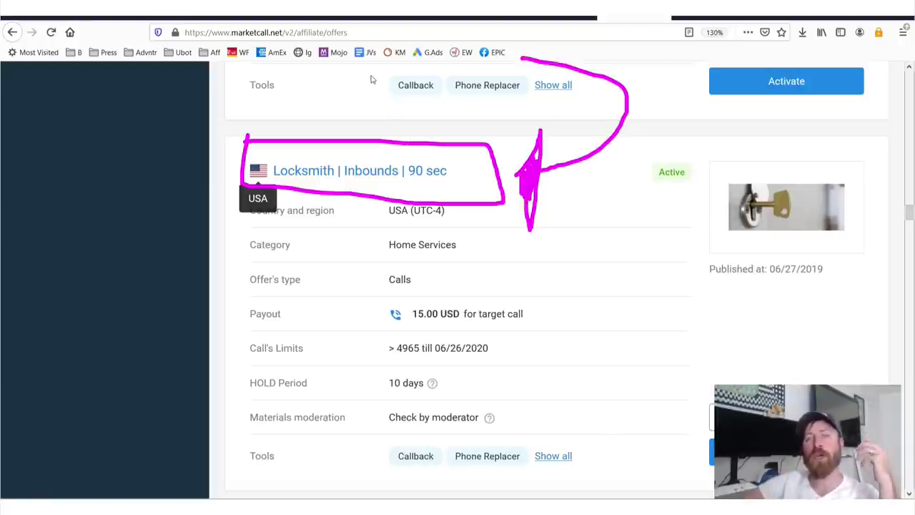
{"action": "left_click_drag", "start_coordinate": [371, 77], "coordinate": [389, 127]}
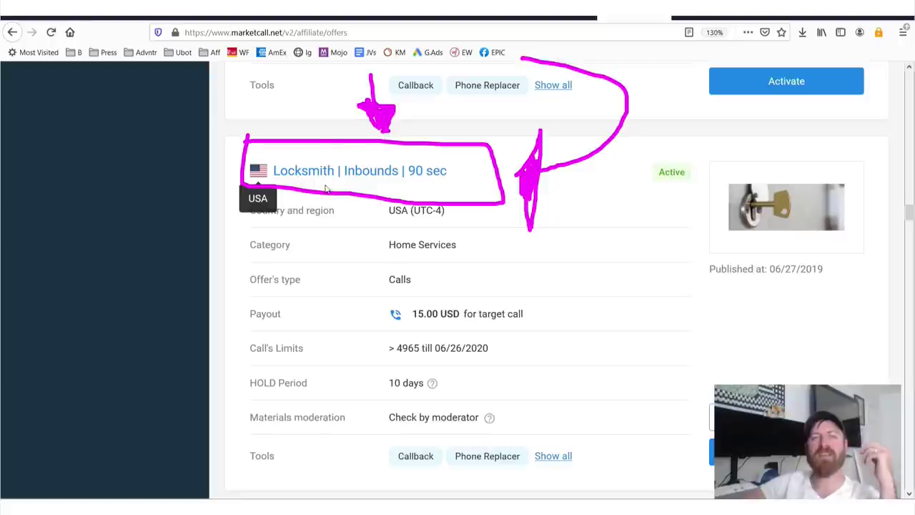
{"action": "left_click_drag", "start_coordinate": [330, 190], "coordinate": [400, 187]}
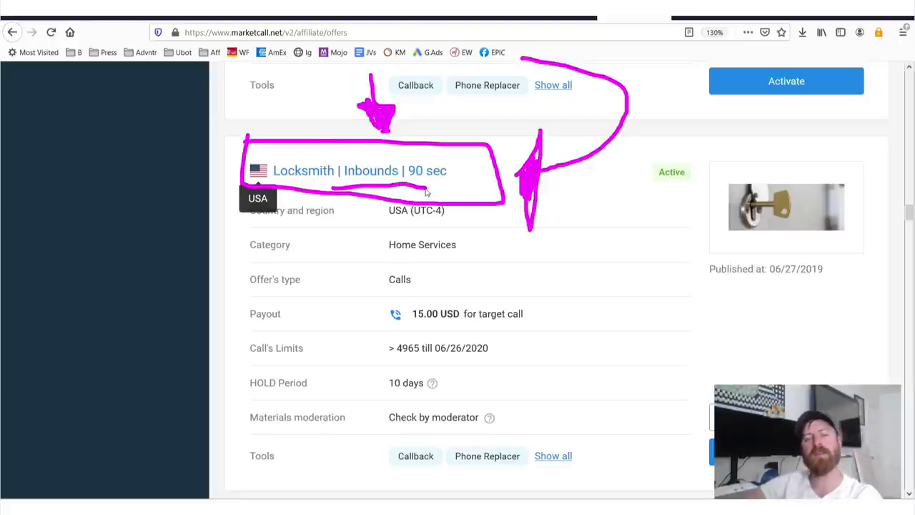
{"action": "key", "text": "Escape"}
Underline the Tax Debt offer and box its 63.00 USD and 80.00 USD payouts
{"action": "scroll", "coordinate": [506, 231], "scroll_direction": "down", "scroll_amount": 5}
{"action": "scroll", "coordinate": [465, 221], "scroll_direction": "up", "scroll_amount": 5}
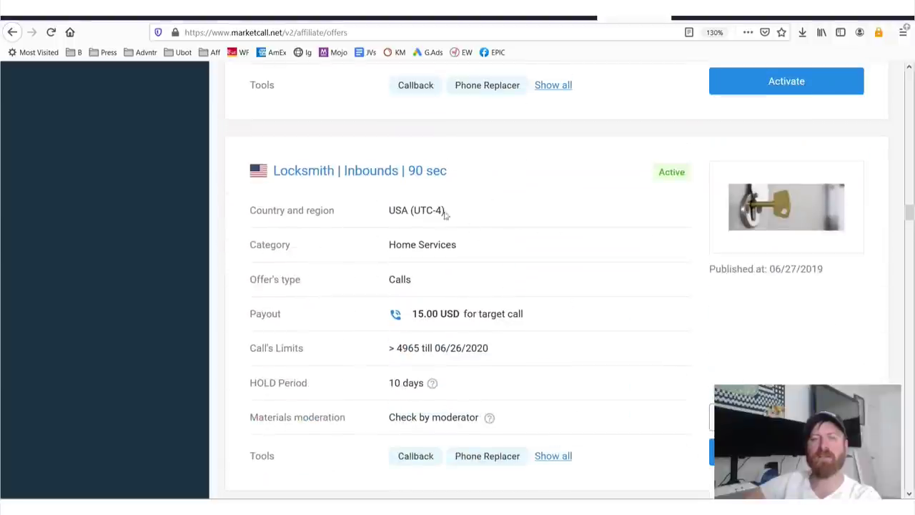
{"action": "scroll", "coordinate": [471, 239], "scroll_direction": "down", "scroll_amount": 15}
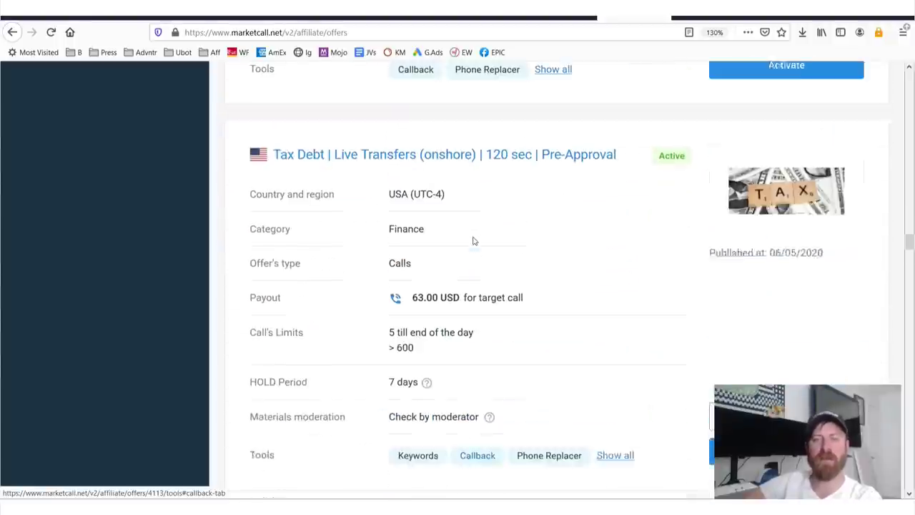
{"action": "left_click_drag", "start_coordinate": [260, 210], "coordinate": [330, 207]}
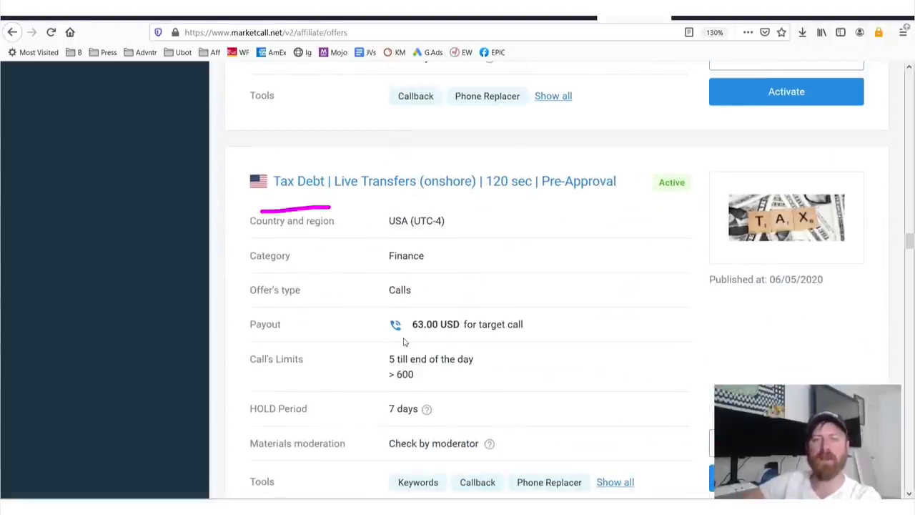
{"action": "left_click_drag", "start_coordinate": [403, 341], "coordinate": [472, 341]}
{"action": "left_click_drag", "start_coordinate": [533, 335], "coordinate": [420, 315]}
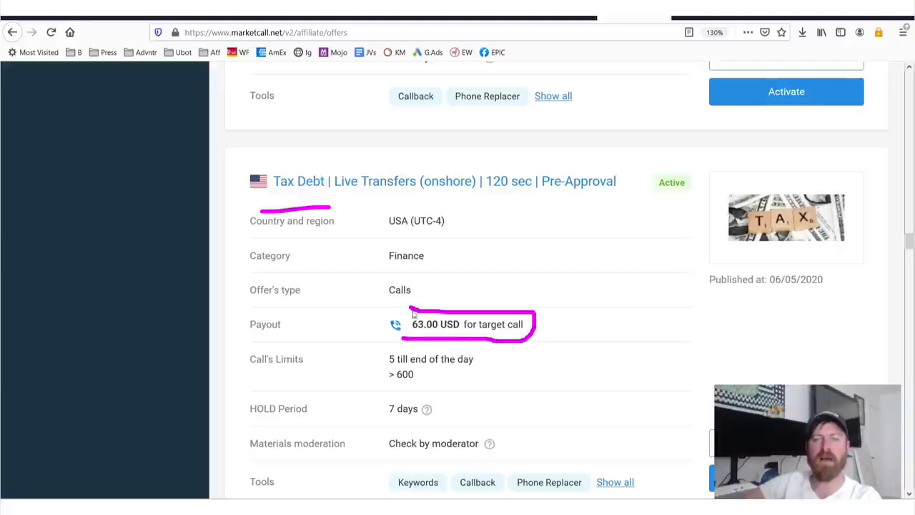
{"action": "scroll", "coordinate": [460, 333], "scroll_direction": "down", "scroll_amount": 10}
{"action": "scroll", "coordinate": [460, 333], "scroll_direction": "up", "scroll_amount": 2}
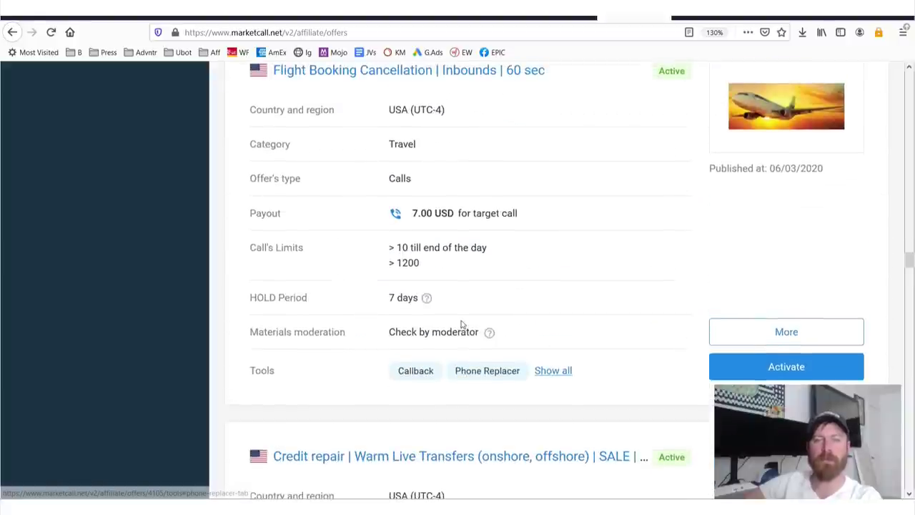
{"action": "scroll", "coordinate": [419, 244], "scroll_direction": "down", "scroll_amount": 5}
{"action": "mouse_move", "coordinate": [404, 239]}
{"action": "left_mouse_down"}
{"action": "mouse_move", "coordinate": [532, 252]}
{"action": "mouse_move", "coordinate": [441, 215]}
{"action": "mouse_move", "coordinate": [397, 227]}
{"action": "left_mouse_up"}
Circle the Debt Relief, Consolidation and Repair title and arrow its 240.00 USD payout
{"action": "scroll", "coordinate": [426, 266], "scroll_direction": "down", "scroll_amount": 7}
{"action": "scroll", "coordinate": [427, 266], "scroll_direction": "up", "scroll_amount": 2}
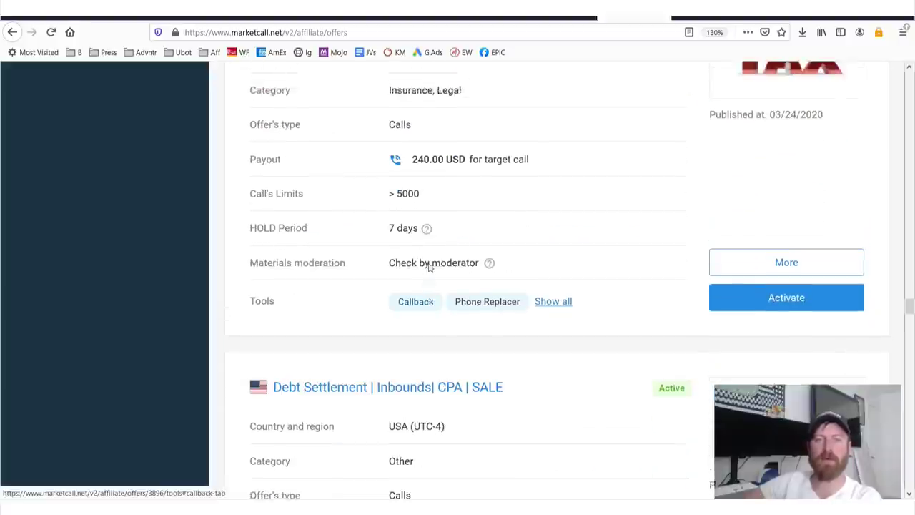
{"action": "mouse_move", "coordinate": [256, 174]}
{"action": "left_mouse_down"}
{"action": "mouse_move", "coordinate": [639, 202]}
{"action": "mouse_move", "coordinate": [570, 96]}
{"action": "mouse_move", "coordinate": [238, 101]}
{"action": "left_mouse_up"}
{"action": "mouse_move", "coordinate": [372, 273]}
{"action": "left_mouse_down"}
{"action": "mouse_move", "coordinate": [536, 325]}
{"action": "mouse_move", "coordinate": [594, 270]}
{"action": "mouse_move", "coordinate": [373, 273]}
{"action": "left_mouse_up"}
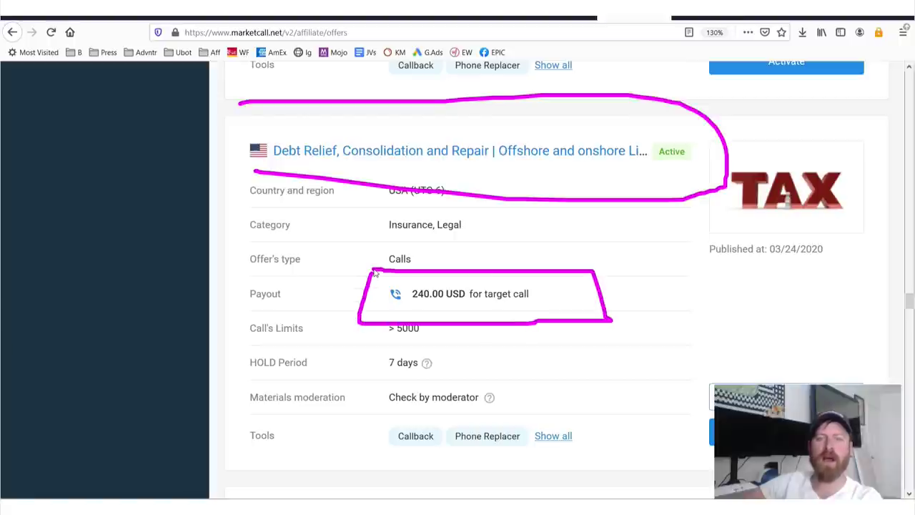
{"action": "mouse_move", "coordinate": [530, 214]}
{"action": "left_mouse_down"}
{"action": "mouse_move", "coordinate": [791, 253]}
{"action": "mouse_move", "coordinate": [640, 296]}
{"action": "mouse_move", "coordinate": [664, 307]}
{"action": "mouse_move", "coordinate": [649, 299]}
{"action": "left_mouse_up"}
{"action": "key", "text": "Escape"}
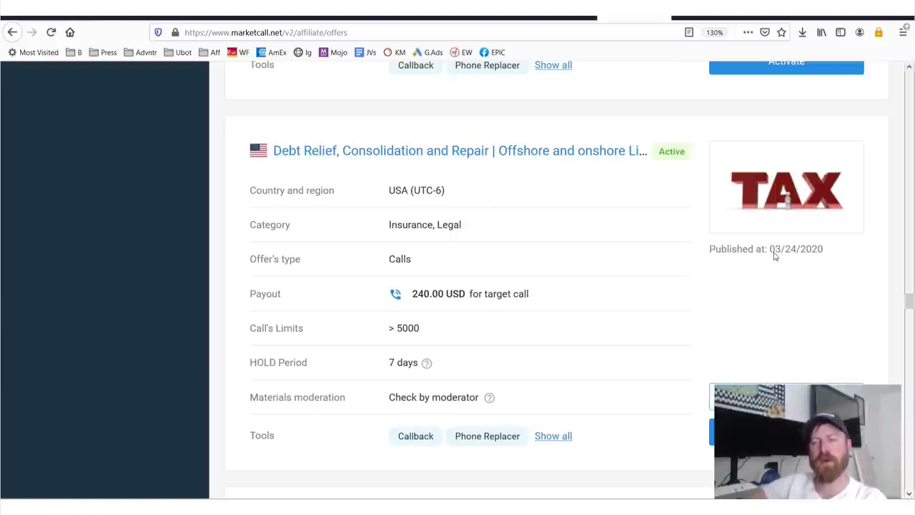
Draw arrows under the Debt Relief offer's published date and Tools row toward its activation
{"action": "mouse_move", "coordinate": [774, 253]}
{"action": "left_mouse_down"}
{"action": "mouse_move", "coordinate": [774, 350]}
{"action": "mouse_move", "coordinate": [798, 348]}
{"action": "mouse_move", "coordinate": [772, 345]}
{"action": "left_mouse_up"}
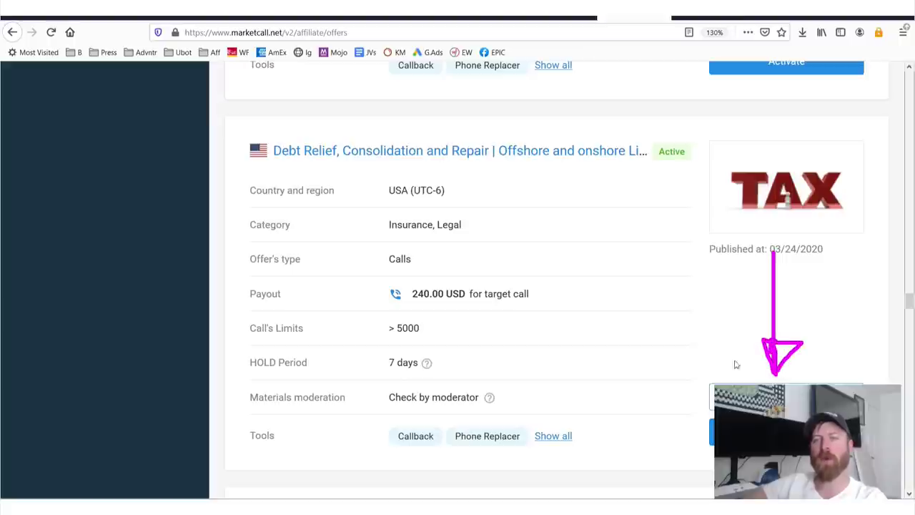
{"action": "mouse_move", "coordinate": [310, 442]}
{"action": "left_mouse_down"}
{"action": "mouse_move", "coordinate": [715, 447]}
{"action": "mouse_move", "coordinate": [664, 478]}
{"action": "mouse_move", "coordinate": [697, 439]}
{"action": "mouse_move", "coordinate": [688, 422]}
{"action": "mouse_move", "coordinate": [695, 433]}
{"action": "left_mouse_up"}
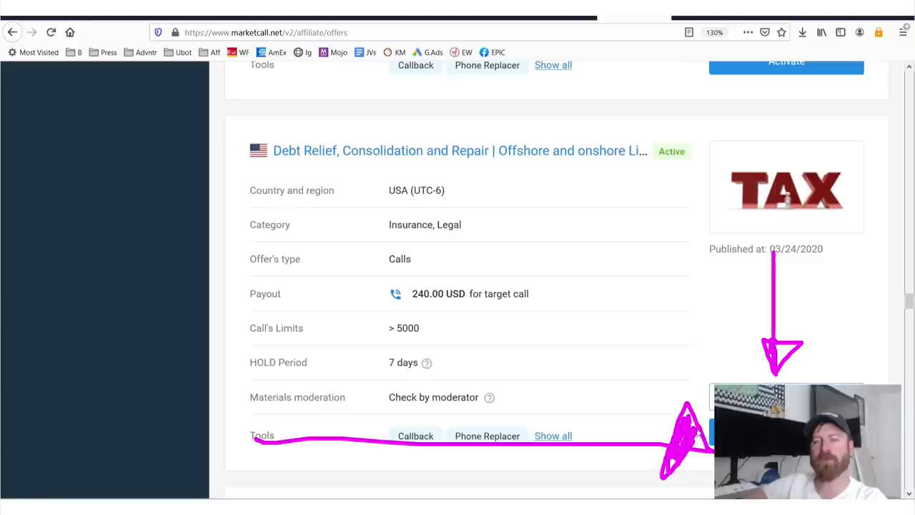
{"action": "left_click_drag", "start_coordinate": [606, 225], "coordinate": [729, 386]}
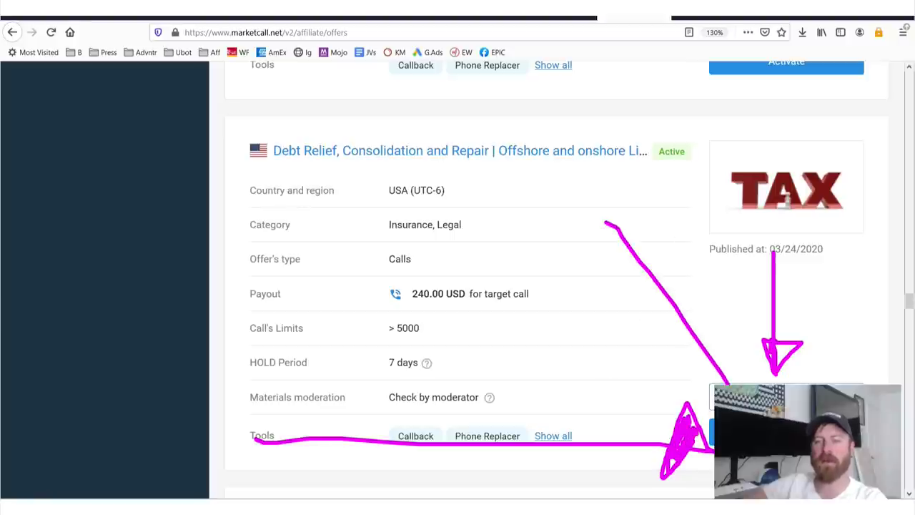
Start activating the Debt Relief offer with campaign title FBADS and scroll to Phone Number
{"action": "left_click", "coordinate": [743, 432]}
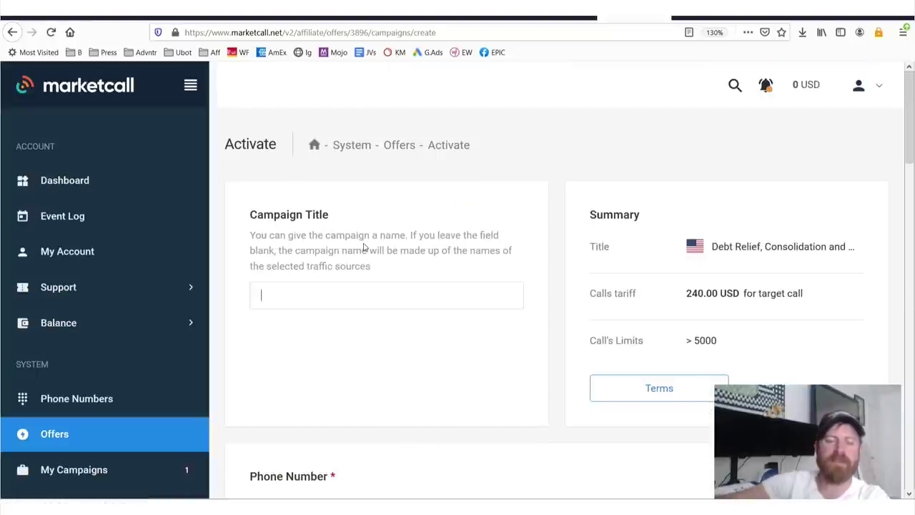
{"action": "type", "text": "FBADS"}
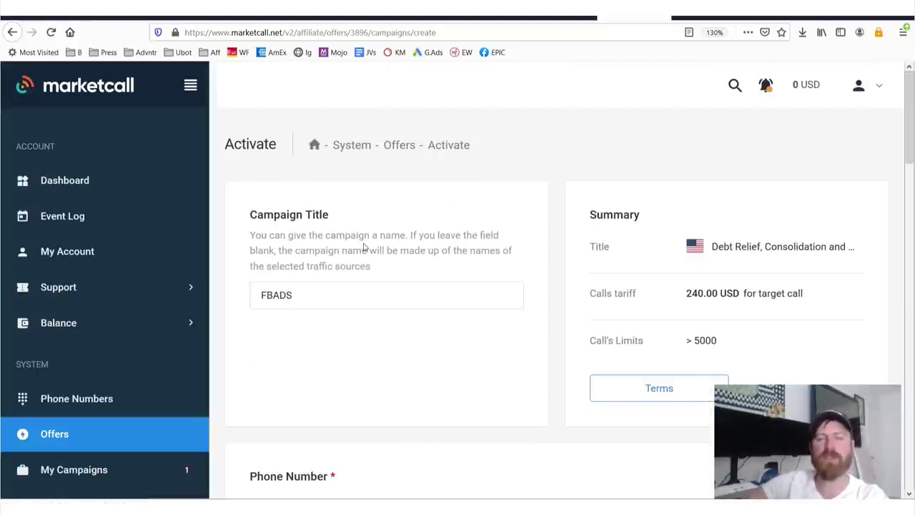
{"action": "scroll", "coordinate": [405, 280], "scroll_direction": "down", "scroll_amount": 3}
{"action": "scroll", "coordinate": [543, 307], "scroll_direction": "down", "scroll_amount": 3}
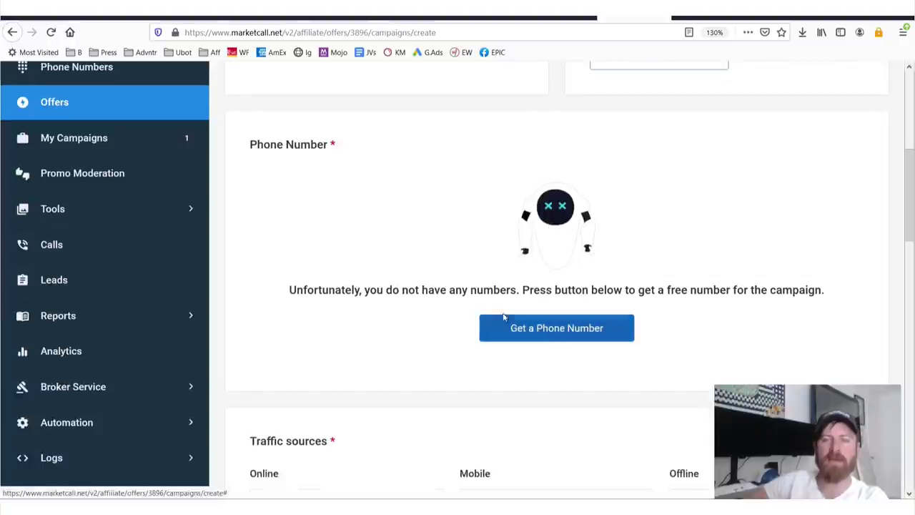
{"action": "scroll", "coordinate": [460, 261], "scroll_direction": "up", "scroll_amount": 6}
{"action": "scroll", "coordinate": [324, 298], "scroll_direction": "down", "scroll_amount": 6}
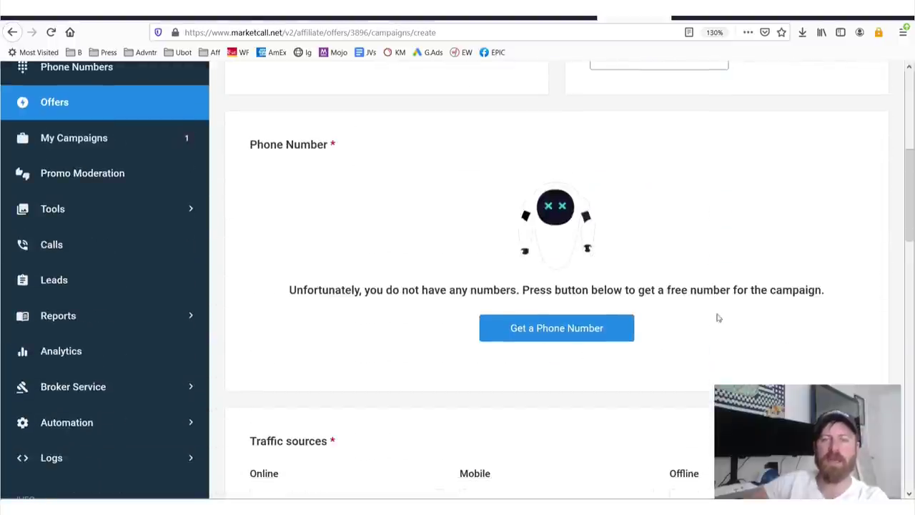
Circle the Get a Phone Number step and point an arrow at the no-numbers message
{"action": "mouse_move", "coordinate": [697, 306]}
{"action": "left_mouse_down"}
{"action": "mouse_move", "coordinate": [538, 307]}
{"action": "mouse_move", "coordinate": [460, 370]}
{"action": "mouse_move", "coordinate": [708, 313]}
{"action": "mouse_move", "coordinate": [527, 300]}
{"action": "mouse_move", "coordinate": [458, 361]}
{"action": "mouse_move", "coordinate": [734, 382]}
{"action": "left_mouse_up"}
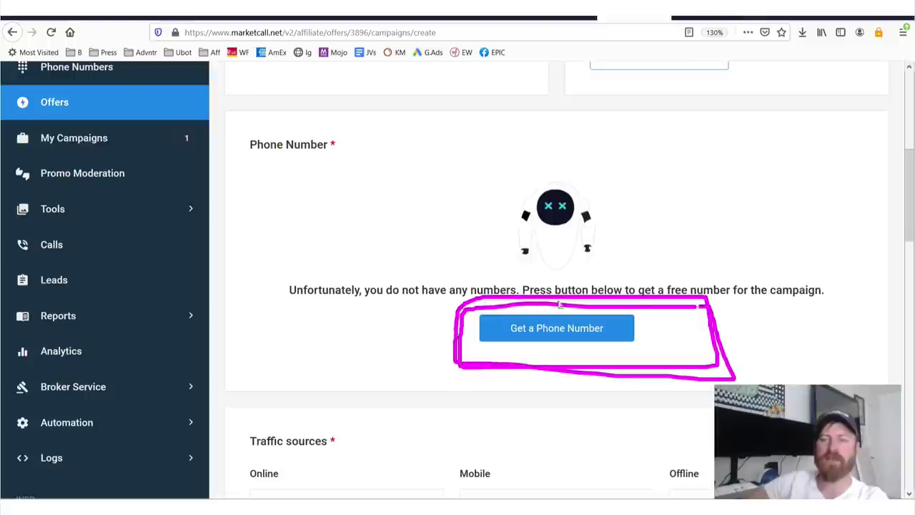
{"action": "left_click_drag", "start_coordinate": [560, 304], "coordinate": [444, 302]}
{"action": "mouse_move", "coordinate": [449, 79]}
{"action": "left_mouse_down"}
{"action": "mouse_move", "coordinate": [483, 266]}
{"action": "mouse_move", "coordinate": [459, 263]}
{"action": "mouse_move", "coordinate": [444, 217]}
{"action": "mouse_move", "coordinate": [551, 230]}
{"action": "mouse_move", "coordinate": [472, 283]}
{"action": "mouse_move", "coordinate": [461, 229]}
{"action": "mouse_move", "coordinate": [500, 243]}
{"action": "left_mouse_up"}
Rent the free United States number with area code 1 562 and circle the success notice
{"action": "key", "text": "Escape"}
{"action": "left_click", "coordinate": [587, 340]}
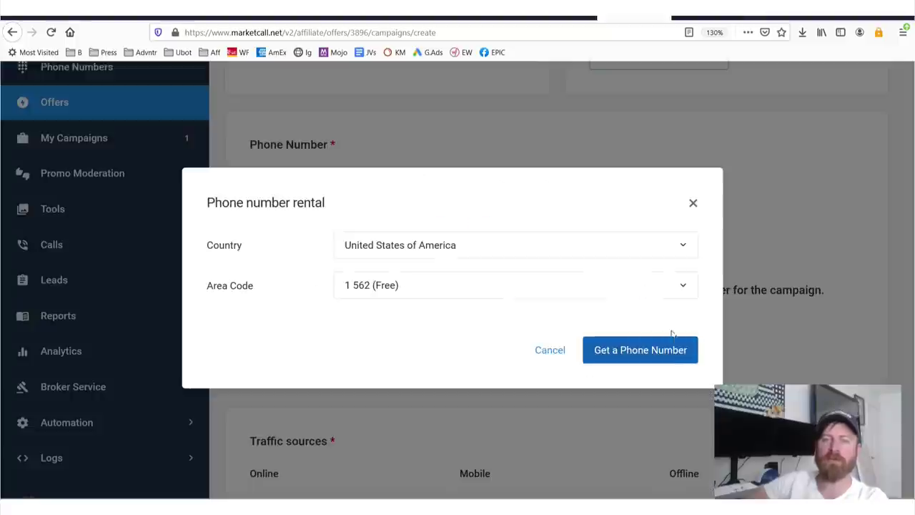
{"action": "mouse_move", "coordinate": [619, 169]}
{"action": "left_mouse_down"}
{"action": "mouse_move", "coordinate": [623, 299]}
{"action": "mouse_move", "coordinate": [612, 304]}
{"action": "mouse_move", "coordinate": [647, 308]}
{"action": "left_mouse_up"}
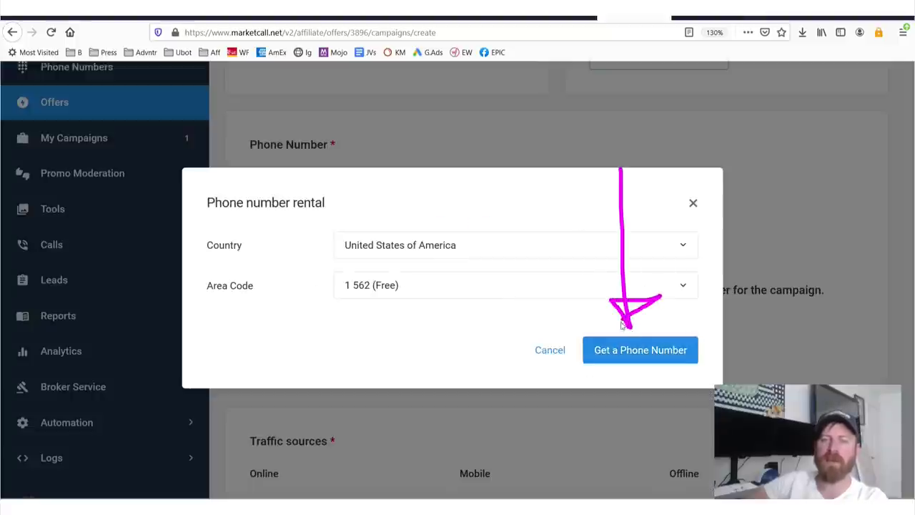
{"action": "key", "text": "Escape"}
{"action": "left_click", "coordinate": [628, 351]}
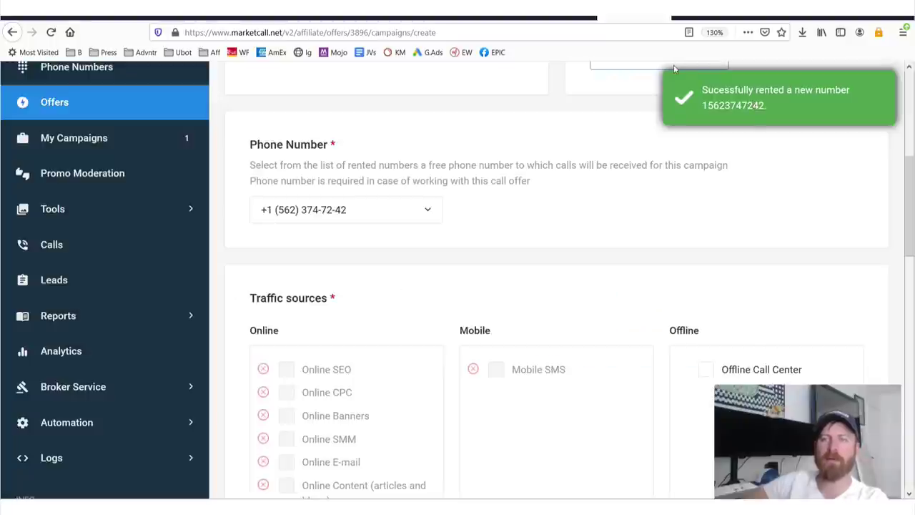
{"action": "mouse_move", "coordinate": [674, 69]}
{"action": "left_mouse_down"}
{"action": "mouse_move", "coordinate": [657, 130]}
{"action": "mouse_move", "coordinate": [882, 129]}
{"action": "mouse_move", "coordinate": [885, 59]}
{"action": "mouse_move", "coordinate": [595, 64]}
{"action": "mouse_move", "coordinate": [576, 136]}
{"action": "mouse_move", "coordinate": [871, 123]}
{"action": "mouse_move", "coordinate": [847, 68]}
{"action": "mouse_move", "coordinate": [589, 83]}
{"action": "mouse_move", "coordinate": [668, 164]}
{"action": "mouse_move", "coordinate": [785, 163]}
{"action": "mouse_move", "coordinate": [834, 152]}
{"action": "mouse_move", "coordinate": [869, 99]}
{"action": "left_mouse_up"}
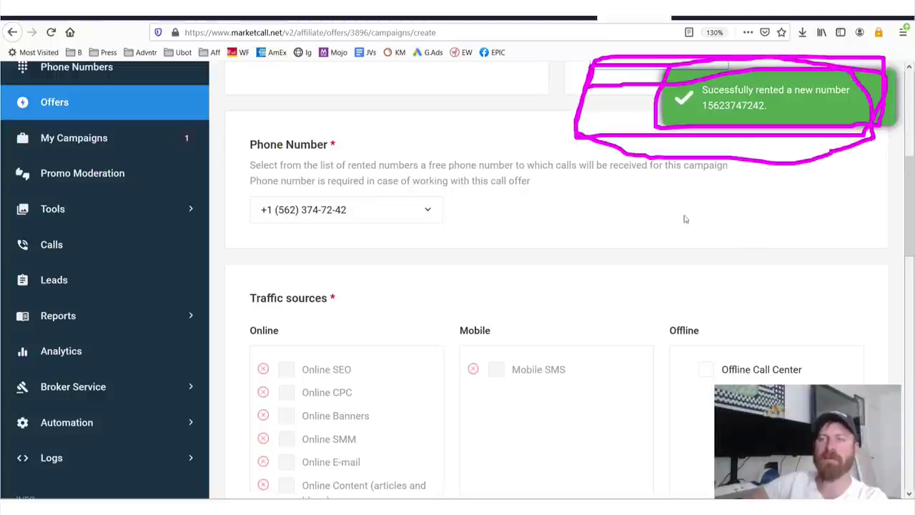
{"action": "mouse_move", "coordinate": [748, 351]}
{"action": "left_mouse_down"}
{"action": "mouse_move", "coordinate": [744, 120]}
{"action": "mouse_move", "coordinate": [778, 153]}
{"action": "mouse_move", "coordinate": [721, 136]}
{"action": "left_mouse_up"}
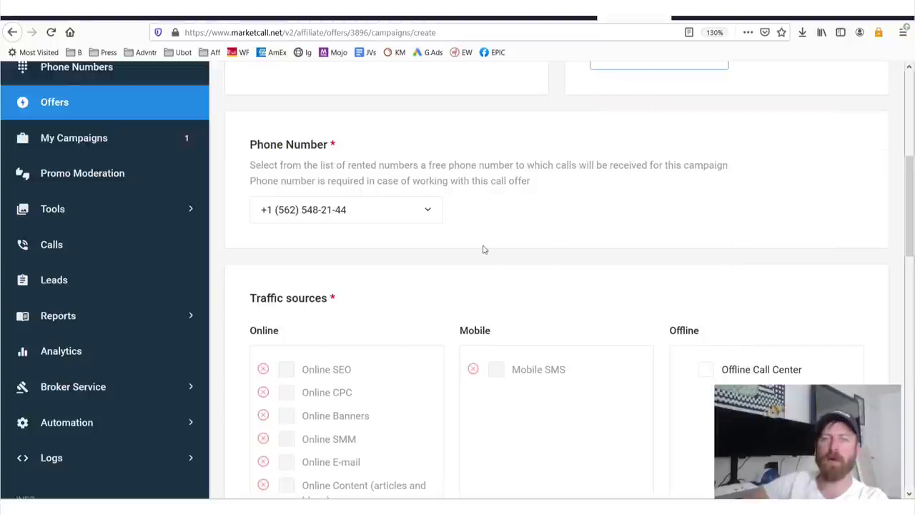
{"action": "mouse_move", "coordinate": [756, 216]}
{"action": "left_mouse_down"}
{"action": "mouse_move", "coordinate": [473, 218]}
{"action": "mouse_move", "coordinate": [503, 180]}
{"action": "mouse_move", "coordinate": [498, 258]}
{"action": "mouse_move", "coordinate": [500, 208]}
{"action": "left_mouse_up"}
{"action": "scroll", "coordinate": [501, 208], "scroll_direction": "up", "scroll_amount": 4}
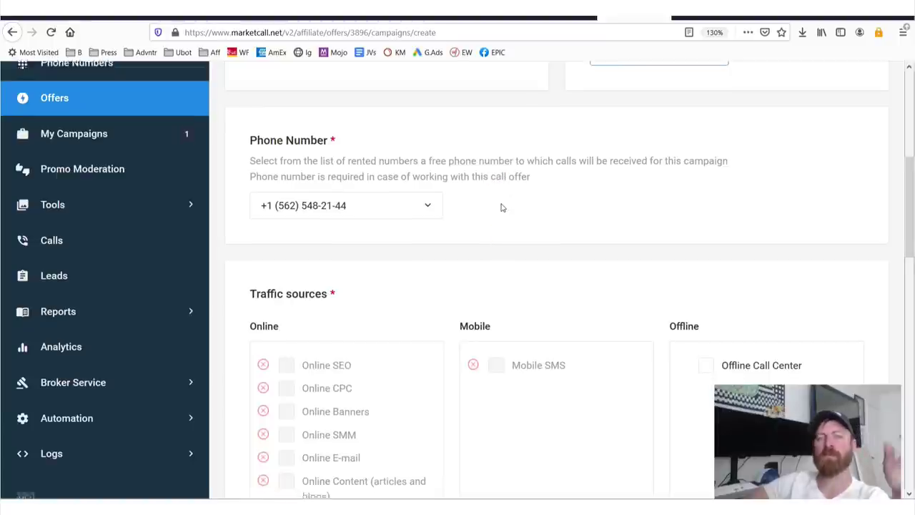
{"action": "scroll", "coordinate": [501, 208], "scroll_direction": "down", "scroll_amount": 1}
{"action": "scroll", "coordinate": [501, 207], "scroll_direction": "up", "scroll_amount": 3}
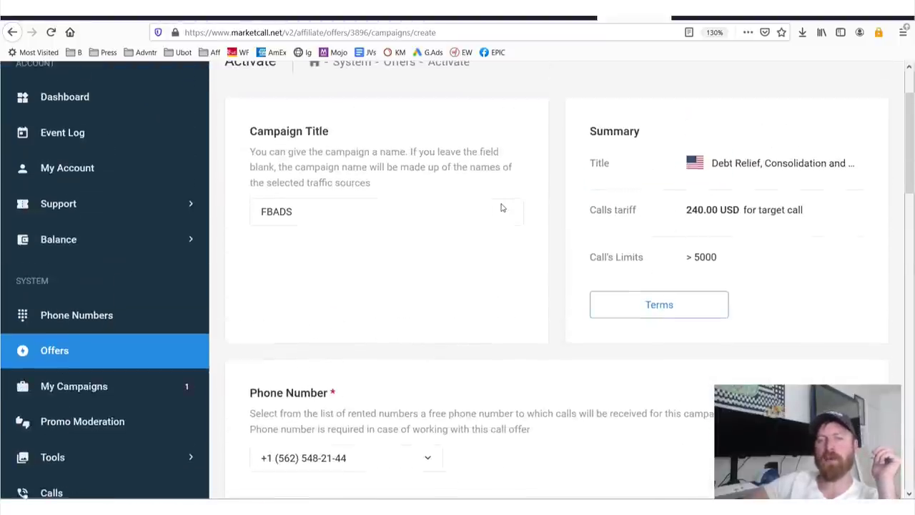
{"action": "left_click_drag", "start_coordinate": [694, 259], "coordinate": [736, 269]}
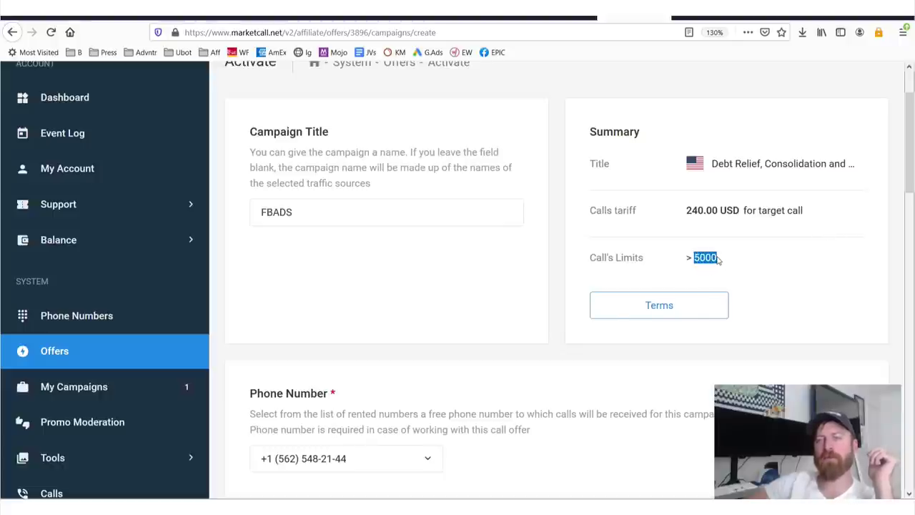
{"action": "left_click", "coordinate": [705, 258]}
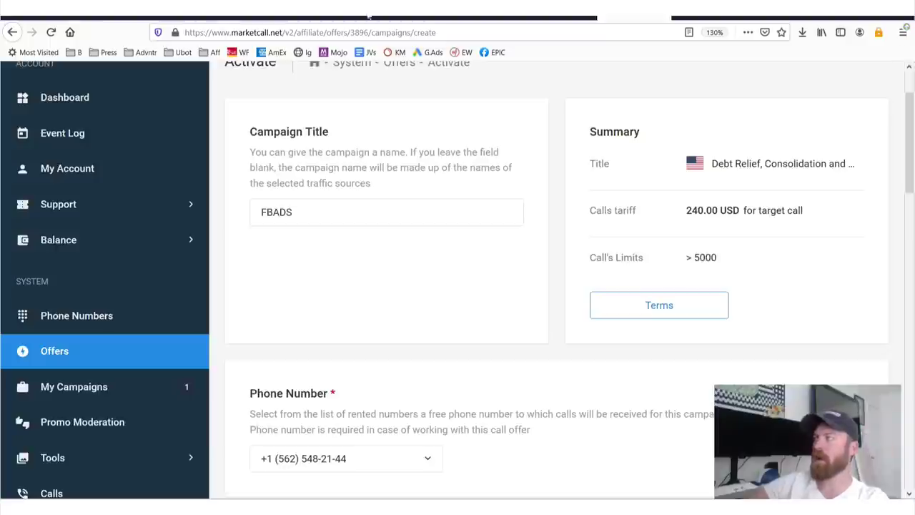
Compute 5000 × 240 in Calculator and highlight the 1,200,000 result
{"action": "left_click_drag", "start_coordinate": [822, 68], "coordinate": [191, 59]}
{"action": "left_click", "coordinate": [252, 319]}
{"action": "left_click", "coordinate": [238, 402]}
{"action": "left_click", "coordinate": [237, 401]}
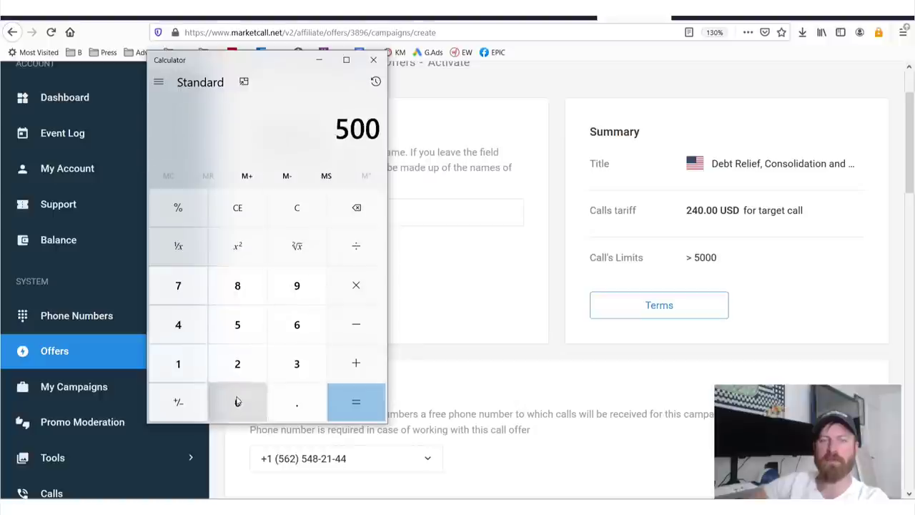
{"action": "left_click", "coordinate": [238, 401]}
{"action": "left_click", "coordinate": [357, 291]}
{"action": "left_click", "coordinate": [246, 356]}
{"action": "left_click", "coordinate": [175, 332]}
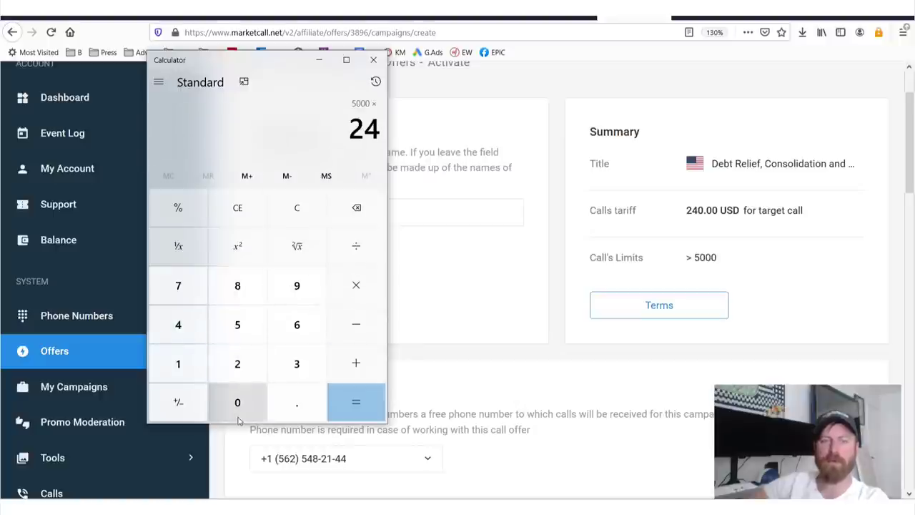
{"action": "left_click", "coordinate": [238, 402]}
{"action": "left_click", "coordinate": [356, 402]}
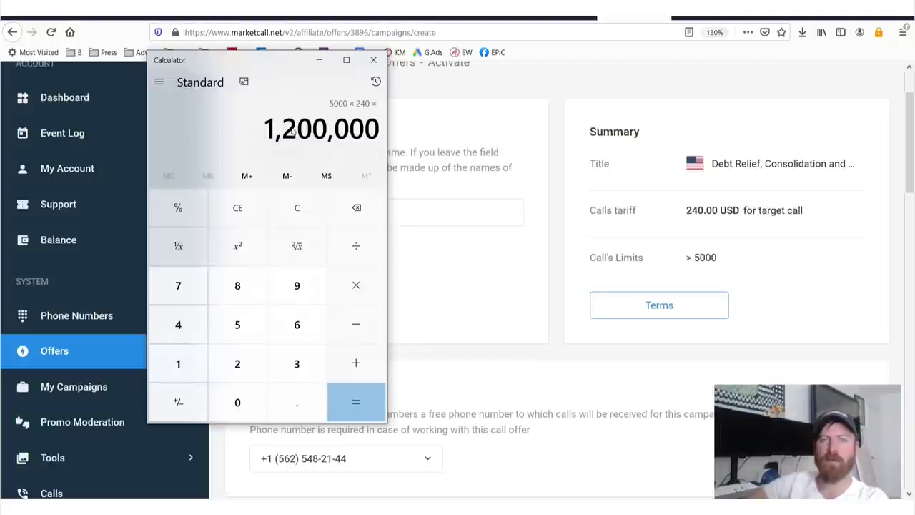
{"action": "left_click_drag", "start_coordinate": [274, 135], "coordinate": [378, 131]}
{"action": "left_click", "coordinate": [267, 138]}
{"action": "left_click_drag", "start_coordinate": [263, 140], "coordinate": [380, 132]}
Close the calculator and bring the campaign form's Traffic sources into view
{"action": "left_click", "coordinate": [373, 59]}
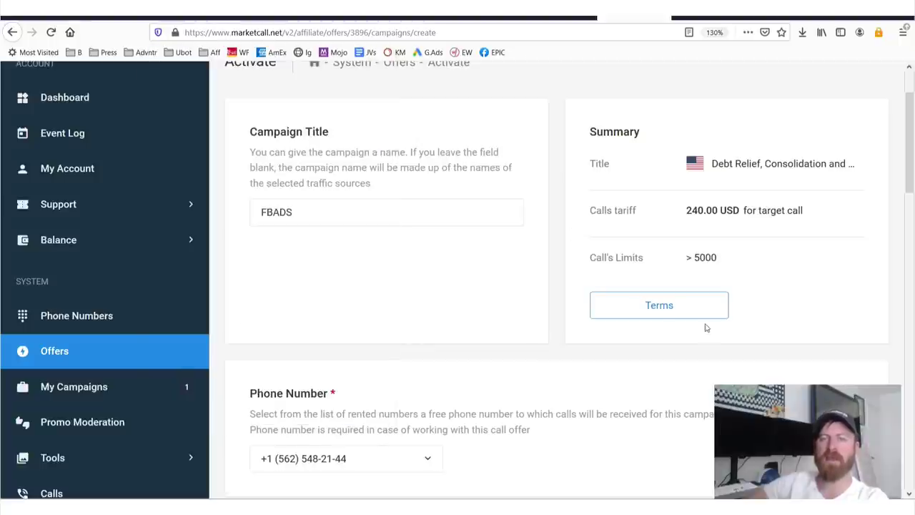
{"action": "scroll", "coordinate": [531, 270], "scroll_direction": "down", "scroll_amount": 5}
{"action": "scroll", "coordinate": [491, 281], "scroll_direction": "down", "scroll_amount": 5}
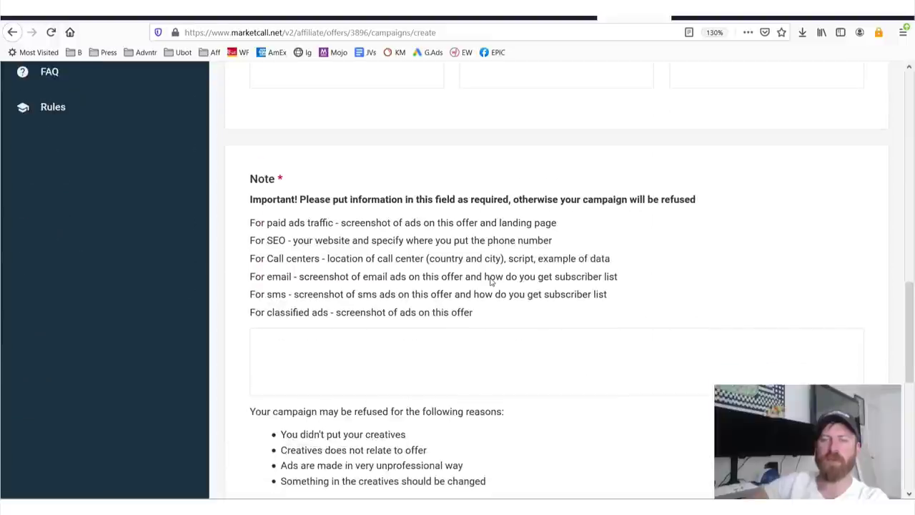
{"action": "scroll", "coordinate": [491, 282], "scroll_direction": "up", "scroll_amount": 5}
{"action": "scroll", "coordinate": [491, 282], "scroll_direction": "up", "scroll_amount": 1}
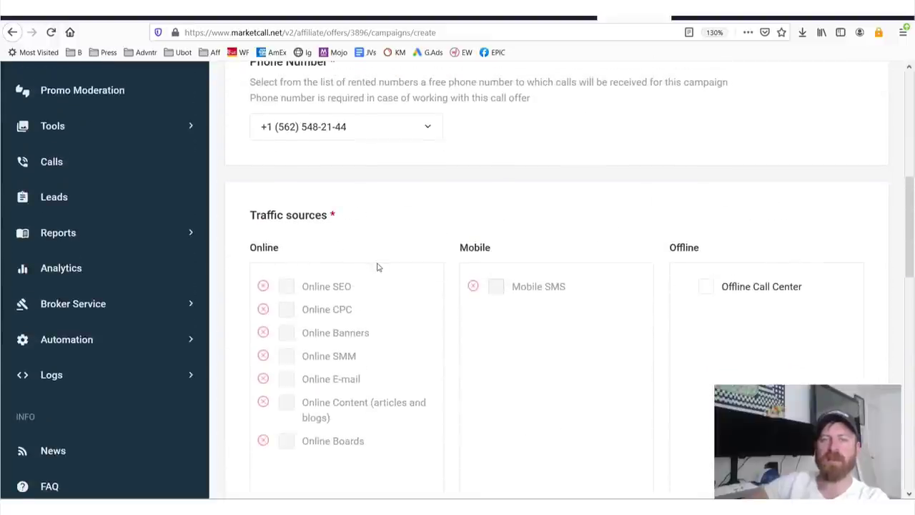
{"action": "scroll", "coordinate": [378, 265], "scroll_direction": "down", "scroll_amount": 1}
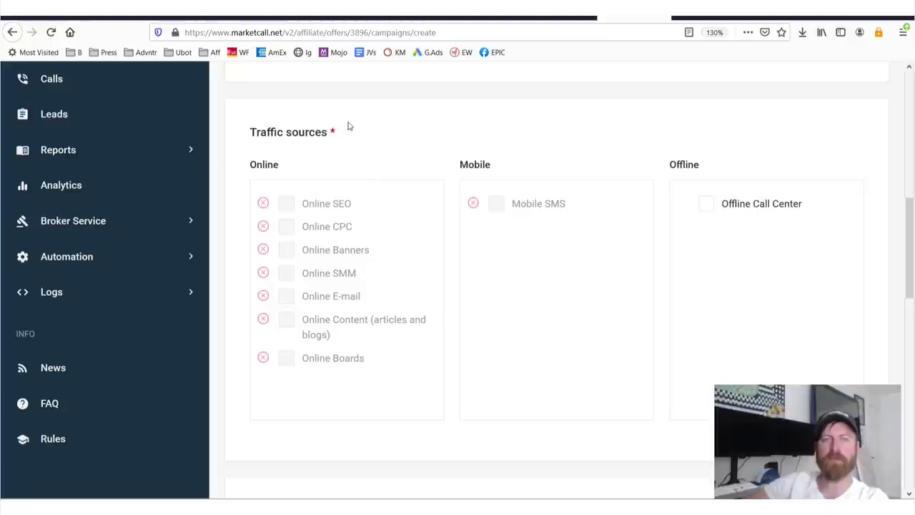
Strike out the disabled Online sources and Mobile SMS, point to Offline Call Center, then clear the marks
{"action": "mouse_move", "coordinate": [348, 127]}
{"action": "left_mouse_down"}
{"action": "mouse_move", "coordinate": [253, 114]}
{"action": "mouse_move", "coordinate": [239, 171]}
{"action": "mouse_move", "coordinate": [230, 390]}
{"action": "left_mouse_up"}
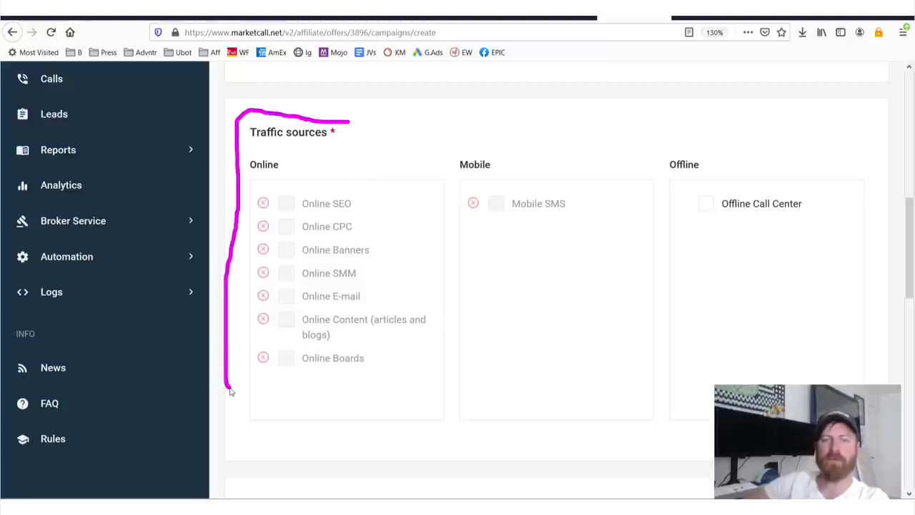
{"action": "left_click_drag", "start_coordinate": [246, 202], "coordinate": [411, 211]}
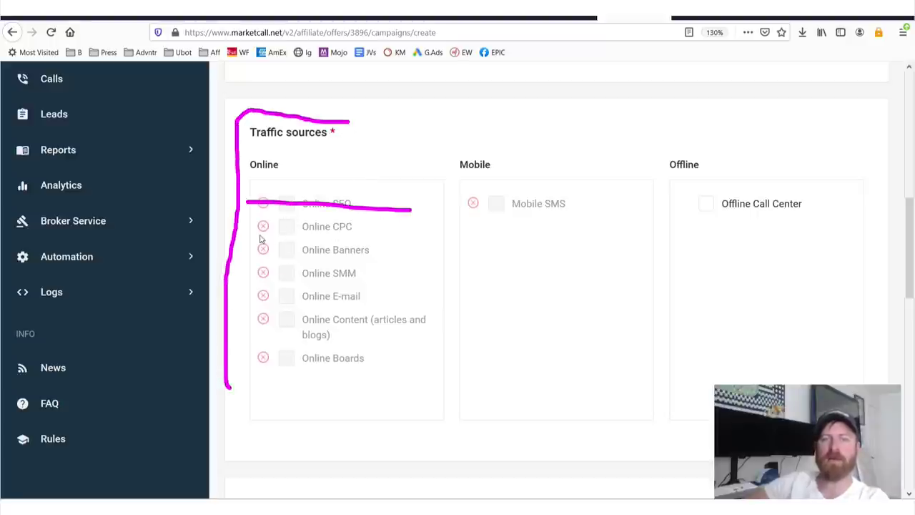
{"action": "mouse_move", "coordinate": [306, 228]}
{"action": "left_mouse_down"}
{"action": "mouse_move", "coordinate": [363, 228]}
{"action": "mouse_move", "coordinate": [375, 217]}
{"action": "left_mouse_up"}
{"action": "left_click_drag", "start_coordinate": [319, 238], "coordinate": [446, 247]}
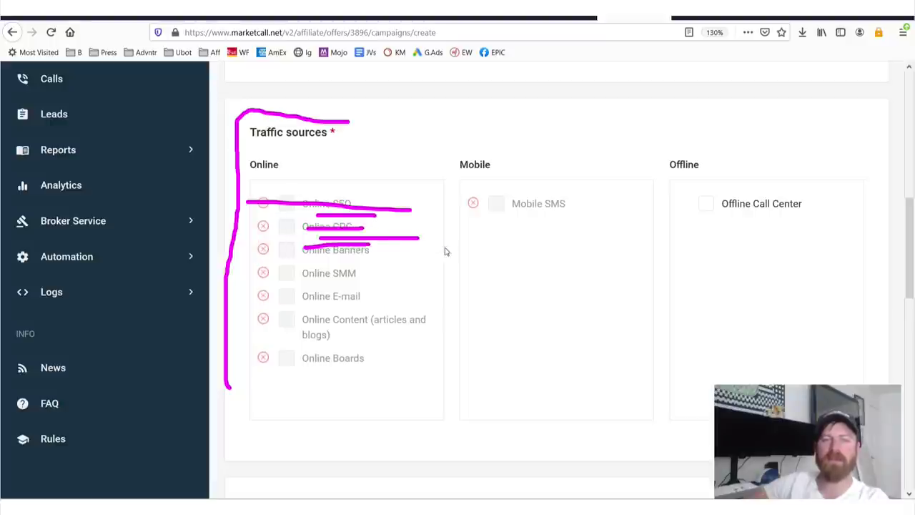
{"action": "left_click_drag", "start_coordinate": [295, 272], "coordinate": [383, 274]}
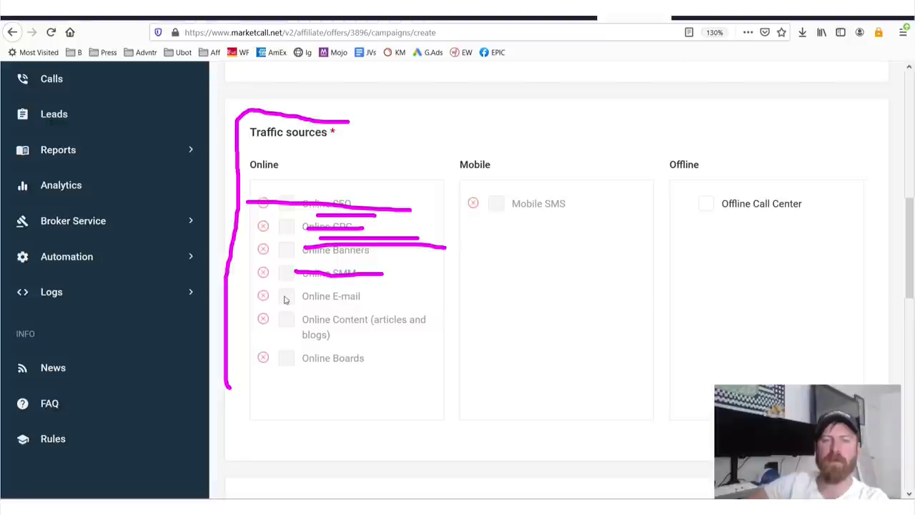
{"action": "left_click_drag", "start_coordinate": [283, 296], "coordinate": [359, 293]}
{"action": "left_click_drag", "start_coordinate": [289, 316], "coordinate": [420, 323]}
{"action": "left_click_drag", "start_coordinate": [303, 358], "coordinate": [398, 368]}
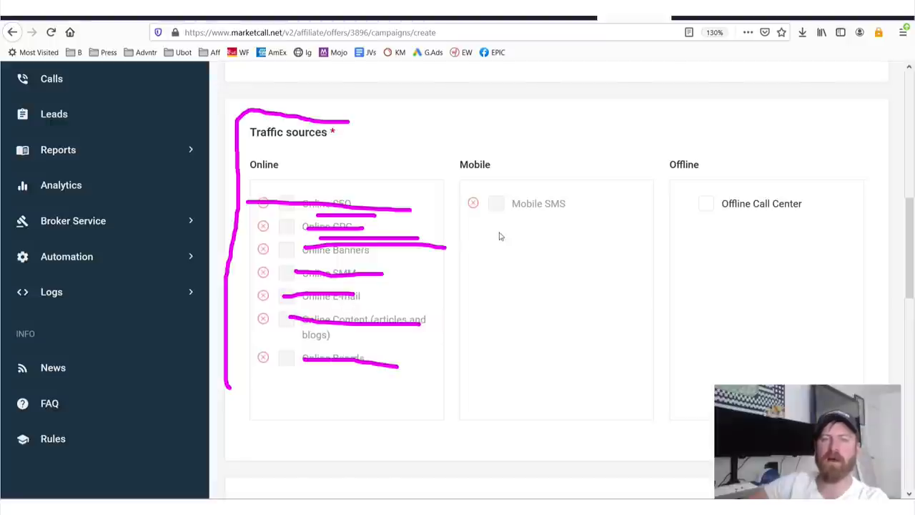
{"action": "left_click_drag", "start_coordinate": [497, 203], "coordinate": [649, 222]}
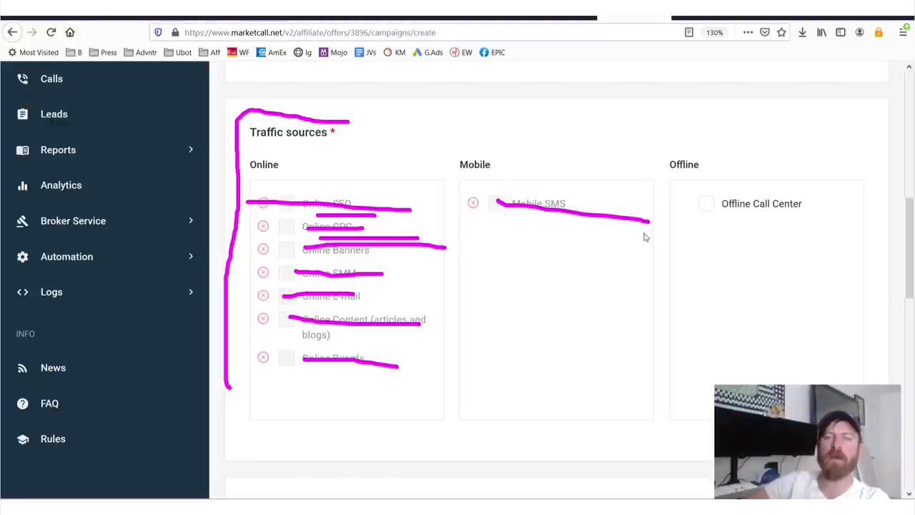
{"action": "mouse_move", "coordinate": [759, 94]}
{"action": "left_mouse_down"}
{"action": "mouse_move", "coordinate": [760, 188]}
{"action": "mouse_move", "coordinate": [780, 166]}
{"action": "mouse_move", "coordinate": [759, 188]}
{"action": "mouse_move", "coordinate": [746, 167]}
{"action": "left_mouse_up"}
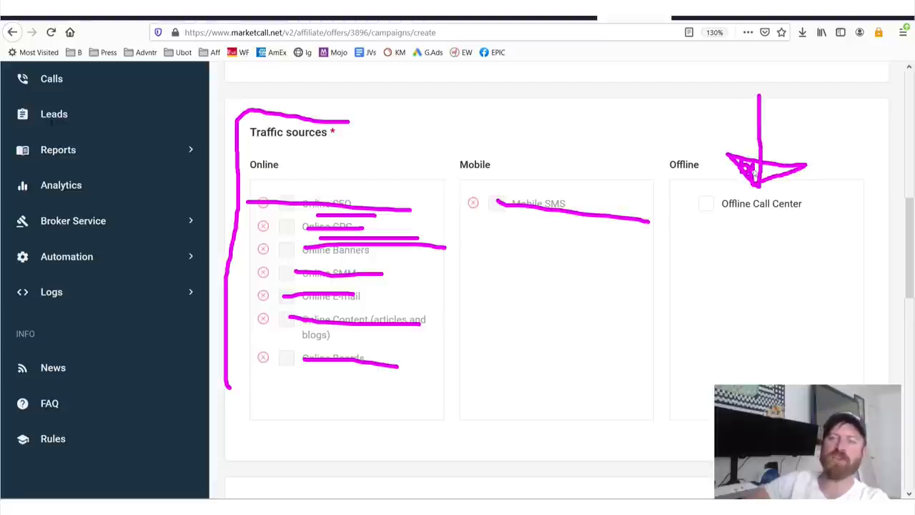
{"action": "key", "text": "Escape"}
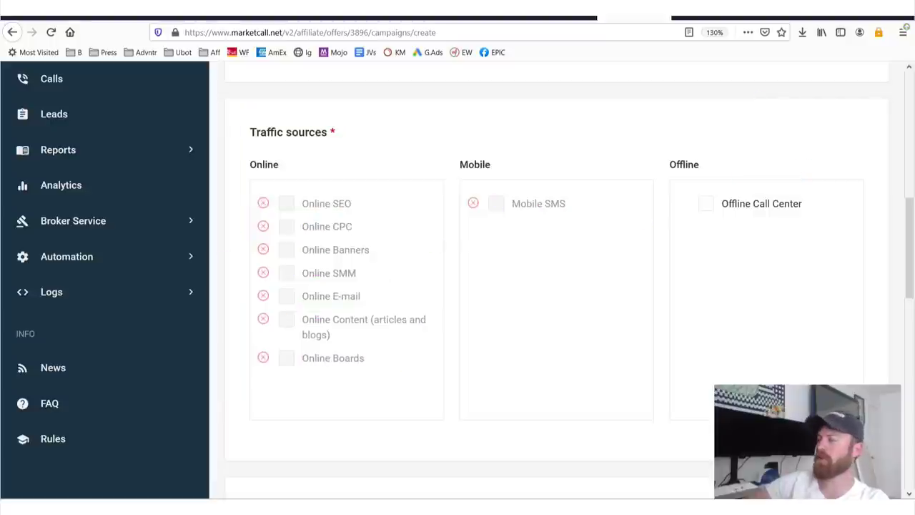
In Notepad, extend the PPC line to 'PPC Pay Per Call' and select the Call Centers line
{"action": "key", "text": "alt+Tab"}
{"action": "left_click_drag", "start_coordinate": [402, 261], "coordinate": [19, 266]}
{"action": "left_click", "coordinate": [148, 162]}
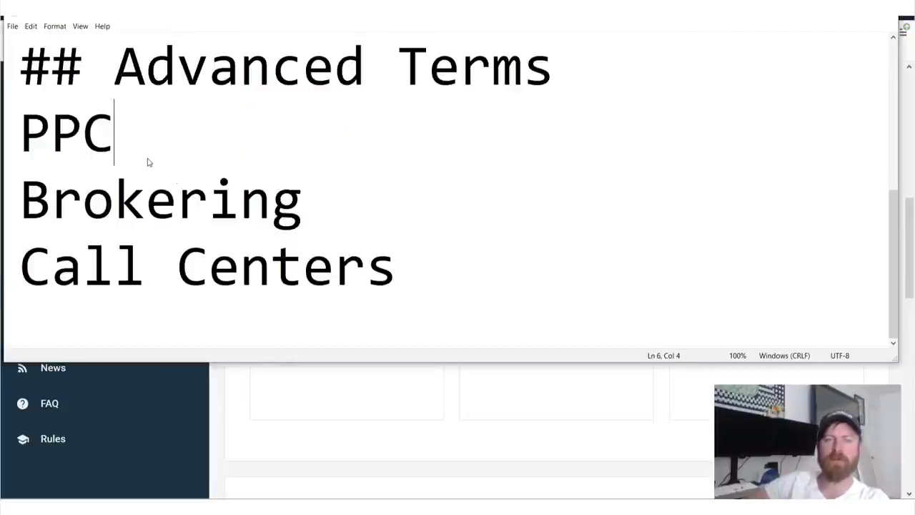
{"action": "type", "text": "P"}
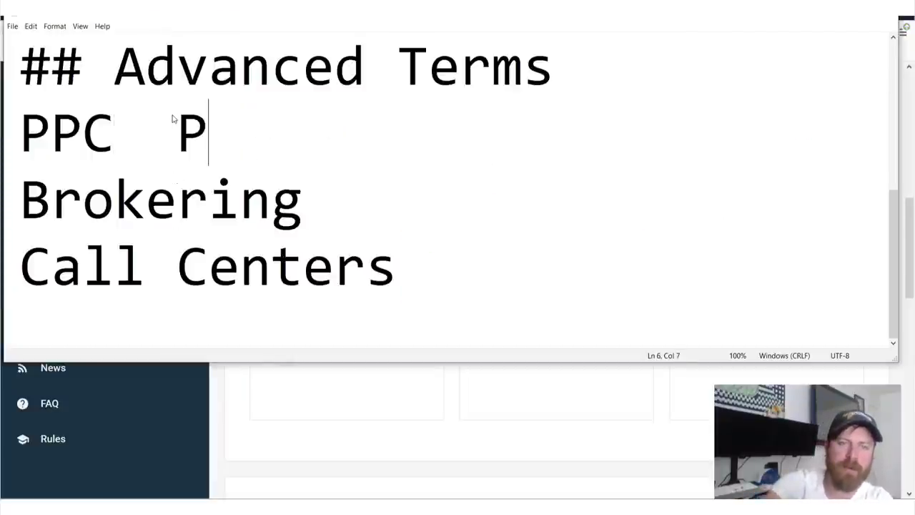
{"action": "type", "text": "ay Pr"}
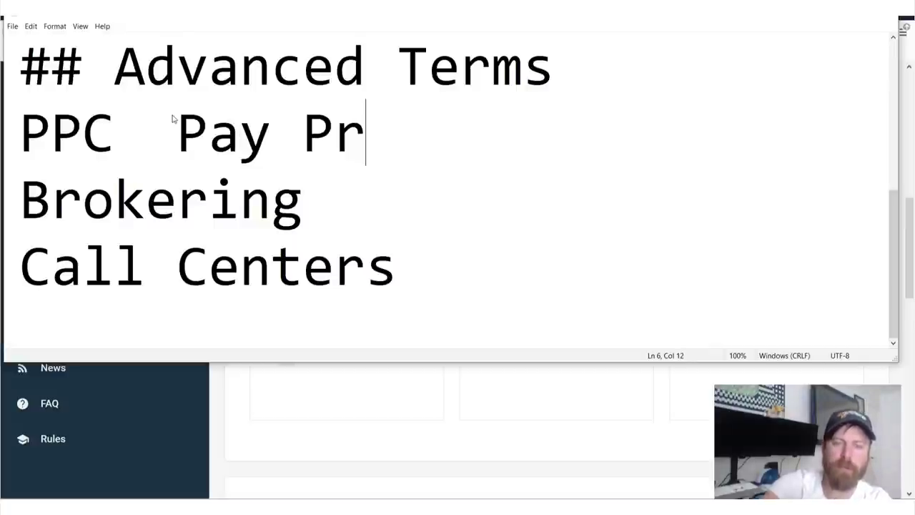
{"action": "key", "text": "BackSpace"}
{"action": "type", "text": "er Call"}
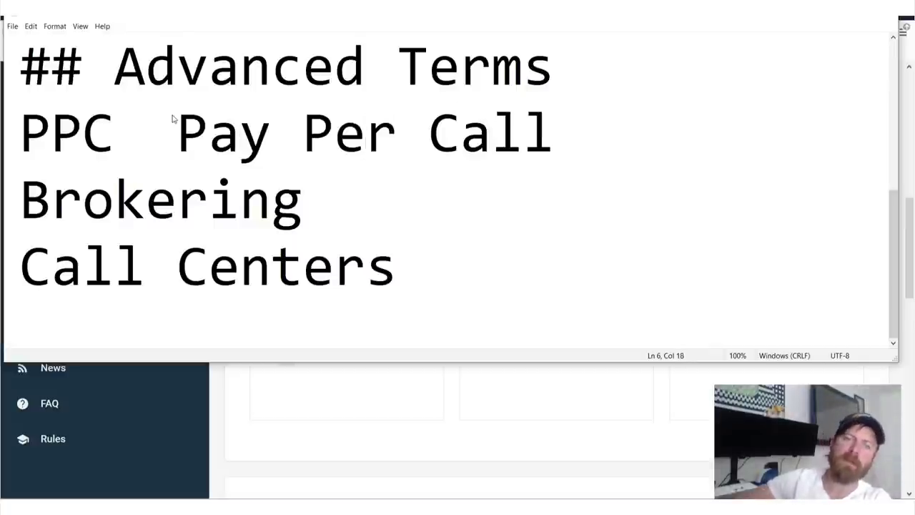
{"action": "left_click", "coordinate": [420, 260]}
{"action": "key", "text": "shift+Home"}
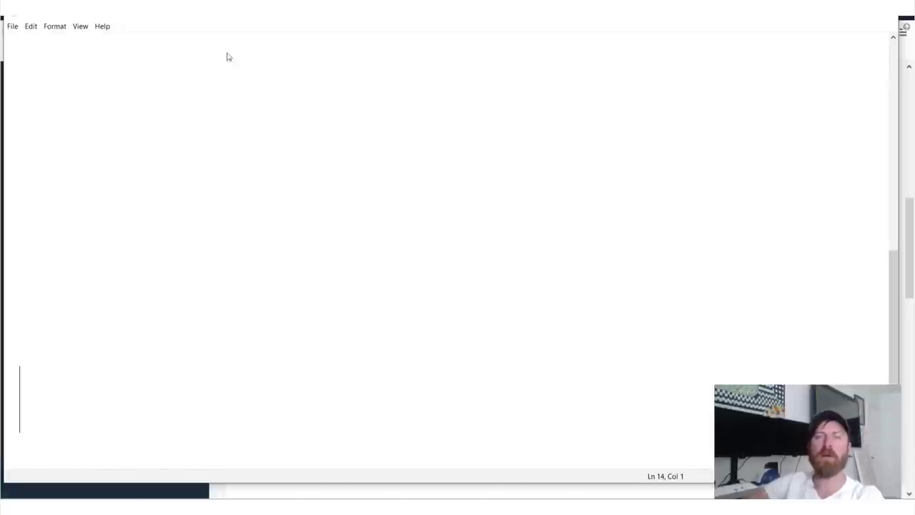
Hand-write 'AFF + DATA //#$' across the top of the notes
{"action": "mouse_move", "coordinate": [316, 44]}
{"action": "left_mouse_down"}
{"action": "mouse_move", "coordinate": [313, 110]}
{"action": "mouse_move", "coordinate": [327, 112]}
{"action": "mouse_move", "coordinate": [411, 78]}
{"action": "mouse_move", "coordinate": [393, 105]}
{"action": "mouse_move", "coordinate": [571, 76]}
{"action": "mouse_move", "coordinate": [570, 119]}
{"action": "mouse_move", "coordinate": [585, 126]}
{"action": "mouse_move", "coordinate": [627, 106]}
{"action": "mouse_move", "coordinate": [621, 93]}
{"action": "mouse_move", "coordinate": [687, 133]}
{"action": "mouse_move", "coordinate": [738, 94]}
{"action": "left_mouse_up"}
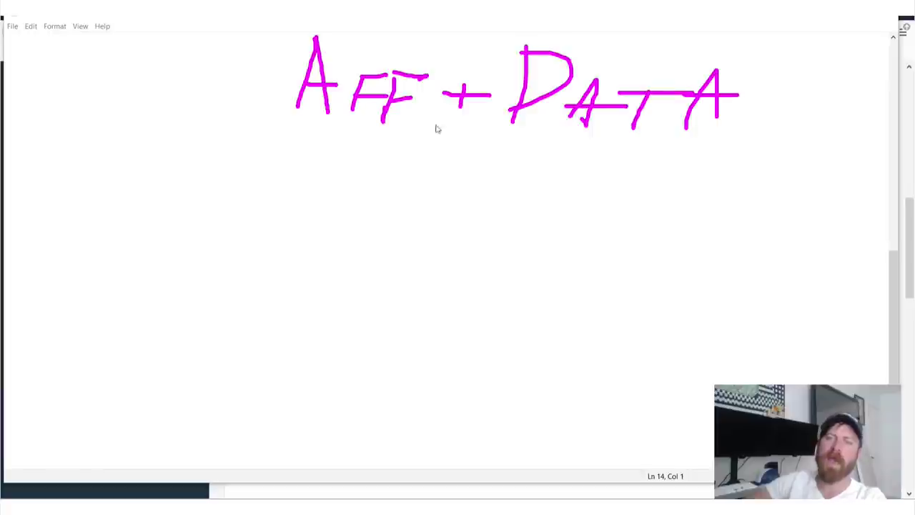
{"action": "left_click_drag", "start_coordinate": [708, 129], "coordinate": [783, 32]}
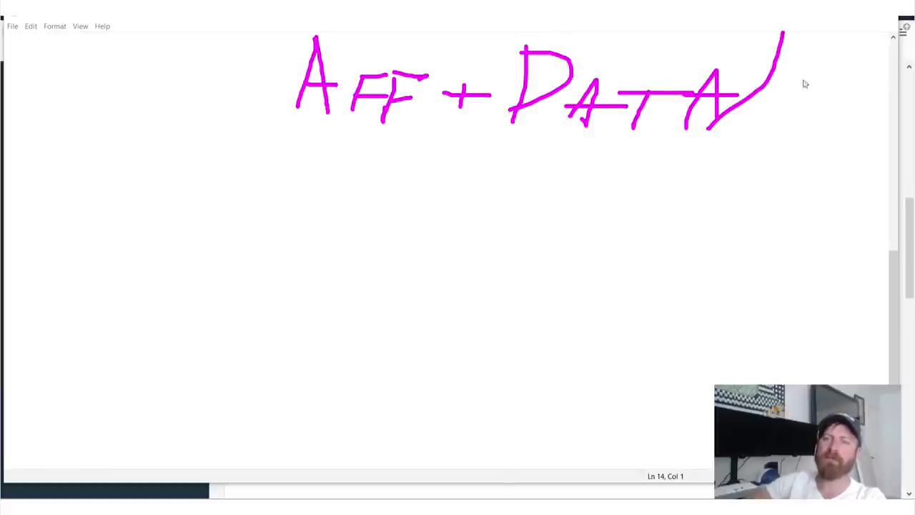
{"action": "left_click_drag", "start_coordinate": [810, 70], "coordinate": [780, 113]}
{"action": "mouse_move", "coordinate": [822, 85]}
{"action": "left_mouse_down"}
{"action": "mouse_move", "coordinate": [802, 118]}
{"action": "mouse_move", "coordinate": [833, 90]}
{"action": "left_mouse_up"}
{"action": "left_click_drag", "start_coordinate": [762, 106], "coordinate": [829, 109]}
{"action": "left_click_drag", "start_coordinate": [870, 68], "coordinate": [820, 131]}
Sketch '10 x Asia 2' beneath a star on the notes
{"action": "mouse_move", "coordinate": [429, 137]}
{"action": "left_mouse_down"}
{"action": "mouse_move", "coordinate": [407, 202]}
{"action": "mouse_move", "coordinate": [433, 172]}
{"action": "mouse_move", "coordinate": [421, 184]}
{"action": "left_mouse_up"}
{"action": "left_click_drag", "start_coordinate": [212, 277], "coordinate": [291, 273]}
{"action": "mouse_move", "coordinate": [236, 259]}
{"action": "left_mouse_down"}
{"action": "mouse_move", "coordinate": [300, 249]}
{"action": "mouse_move", "coordinate": [325, 275]}
{"action": "left_mouse_up"}
{"action": "left_click_drag", "start_coordinate": [366, 249], "coordinate": [364, 280]}
{"action": "left_click_drag", "start_coordinate": [386, 250], "coordinate": [419, 269]}
{"action": "left_click_drag", "start_coordinate": [408, 252], "coordinate": [409, 280]}
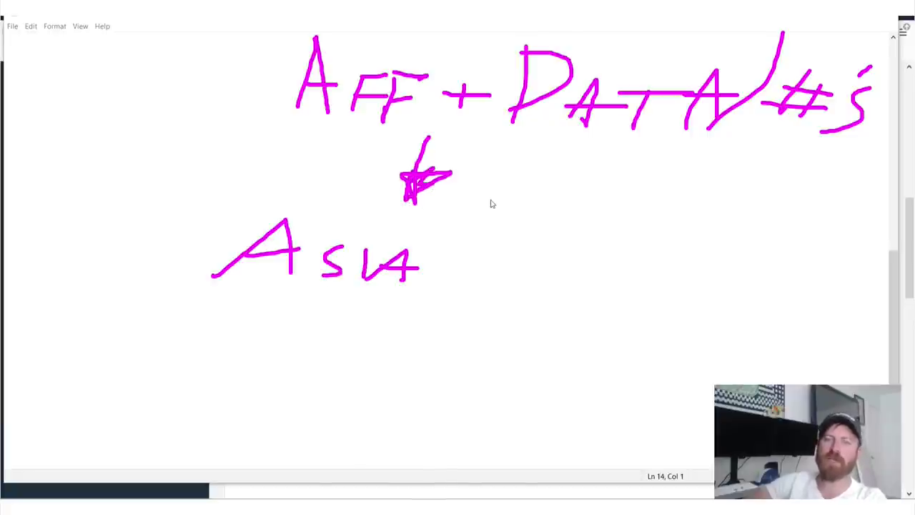
{"action": "mouse_move", "coordinate": [490, 204]}
{"action": "left_mouse_down"}
{"action": "mouse_move", "coordinate": [473, 239]}
{"action": "mouse_move", "coordinate": [519, 299]}
{"action": "mouse_move", "coordinate": [490, 201]}
{"action": "left_mouse_up"}
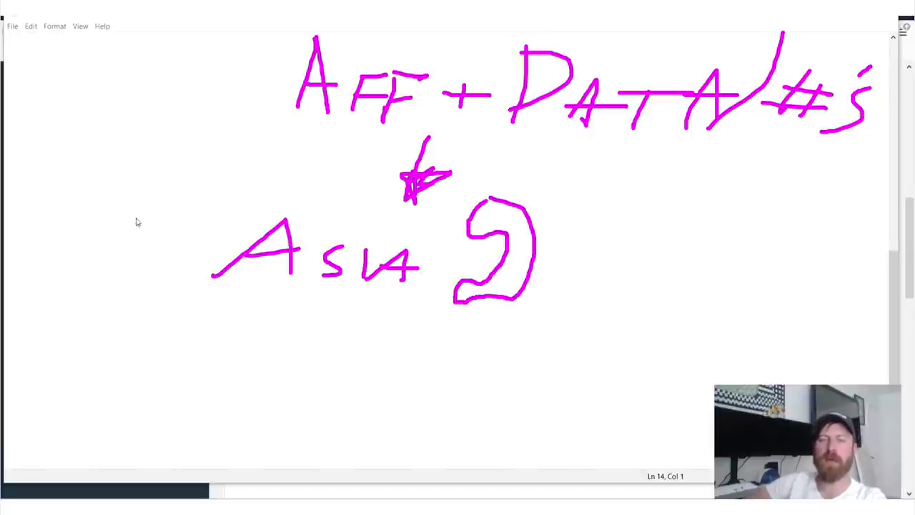
{"action": "left_click_drag", "start_coordinate": [91, 198], "coordinate": [71, 249]}
{"action": "left_click_drag", "start_coordinate": [137, 206], "coordinate": [164, 211]}
{"action": "mouse_move", "coordinate": [185, 241]}
{"action": "left_mouse_down"}
{"action": "mouse_move", "coordinate": [208, 273]}
{"action": "mouse_move", "coordinate": [186, 271]}
{"action": "left_mouse_up"}
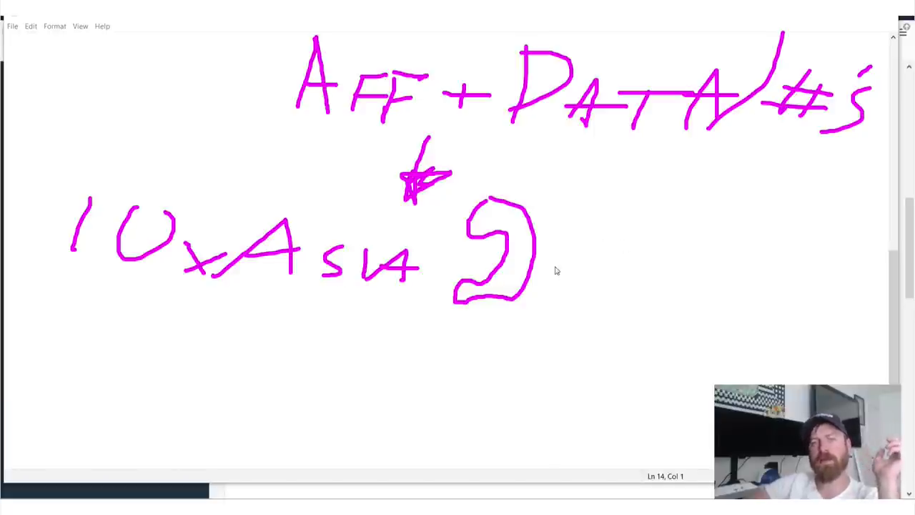
Add '= 1000' with a boxed, underlined 100 written beneath it
{"action": "left_click_drag", "start_coordinate": [552, 247], "coordinate": [591, 251]}
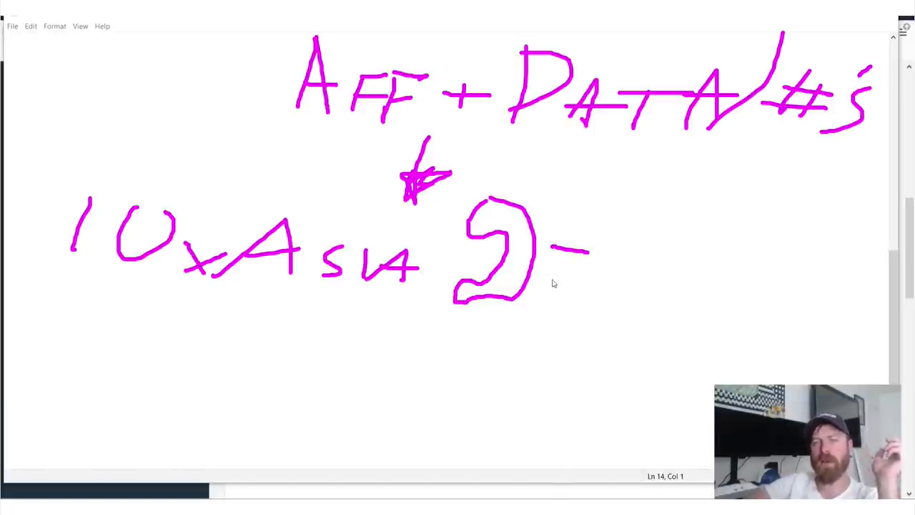
{"action": "left_click_drag", "start_coordinate": [543, 279], "coordinate": [595, 281]}
{"action": "left_click_drag", "start_coordinate": [656, 217], "coordinate": [630, 294]}
{"action": "left_click_drag", "start_coordinate": [695, 236], "coordinate": [748, 239]}
{"action": "left_click_drag", "start_coordinate": [811, 243], "coordinate": [808, 242]}
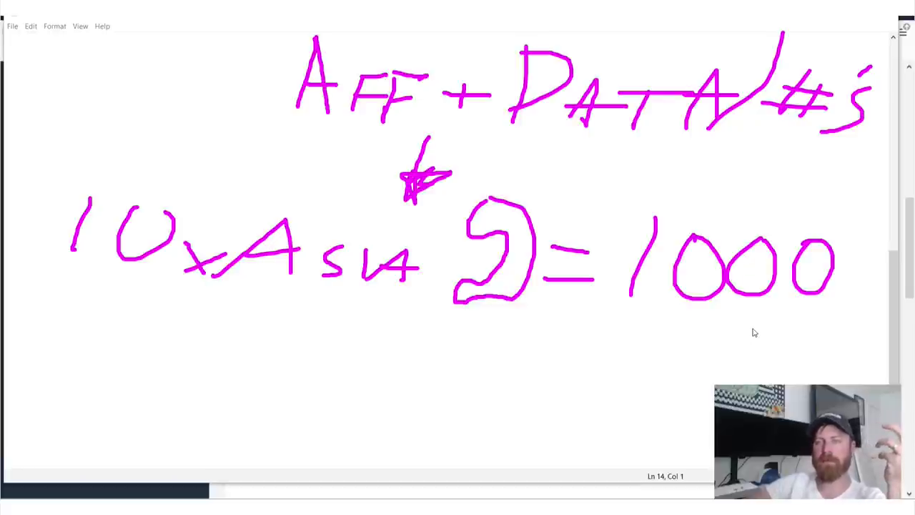
{"action": "left_click_drag", "start_coordinate": [754, 332], "coordinate": [735, 376]}
{"action": "left_click_drag", "start_coordinate": [751, 328], "coordinate": [744, 368]}
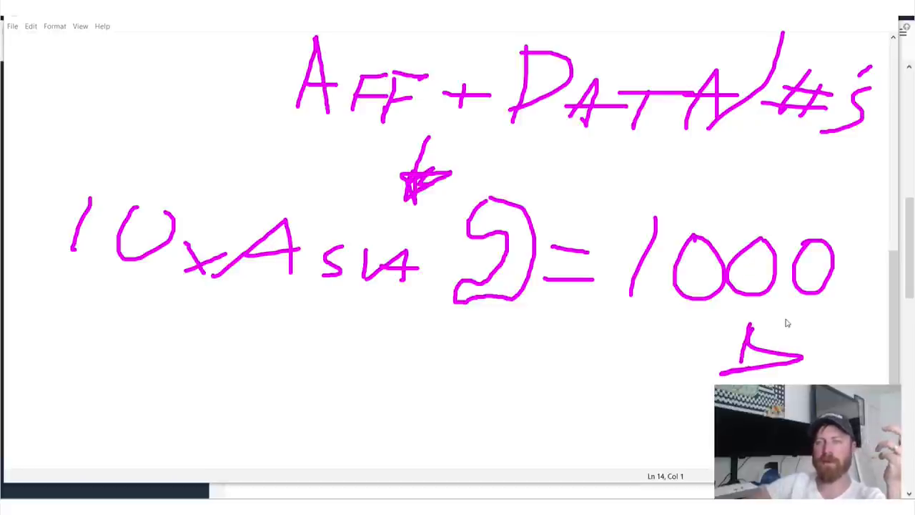
{"action": "left_click_drag", "start_coordinate": [785, 325], "coordinate": [802, 329]}
{"action": "left_click_drag", "start_coordinate": [656, 361], "coordinate": [898, 372]}
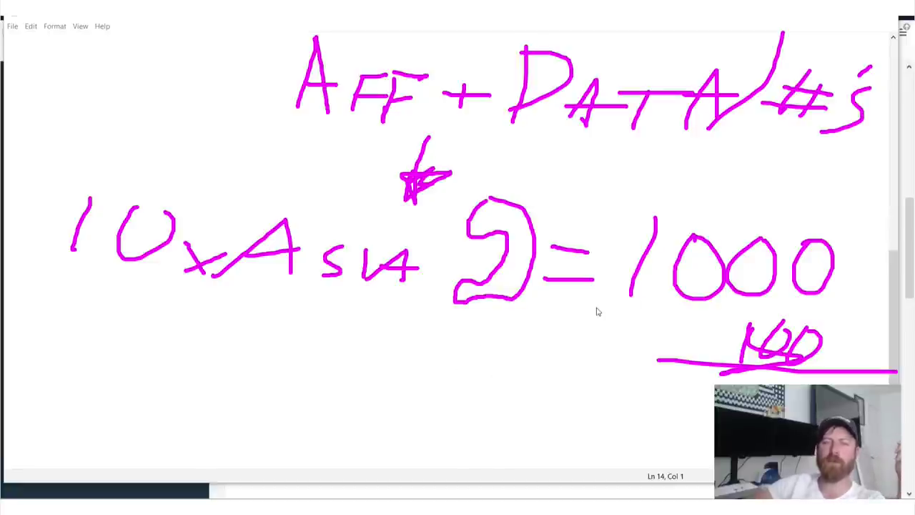
{"action": "mouse_move", "coordinate": [597, 308]}
{"action": "left_mouse_down"}
{"action": "mouse_move", "coordinate": [890, 308]}
{"action": "mouse_move", "coordinate": [674, 214]}
{"action": "mouse_move", "coordinate": [598, 322]}
{"action": "left_mouse_up"}
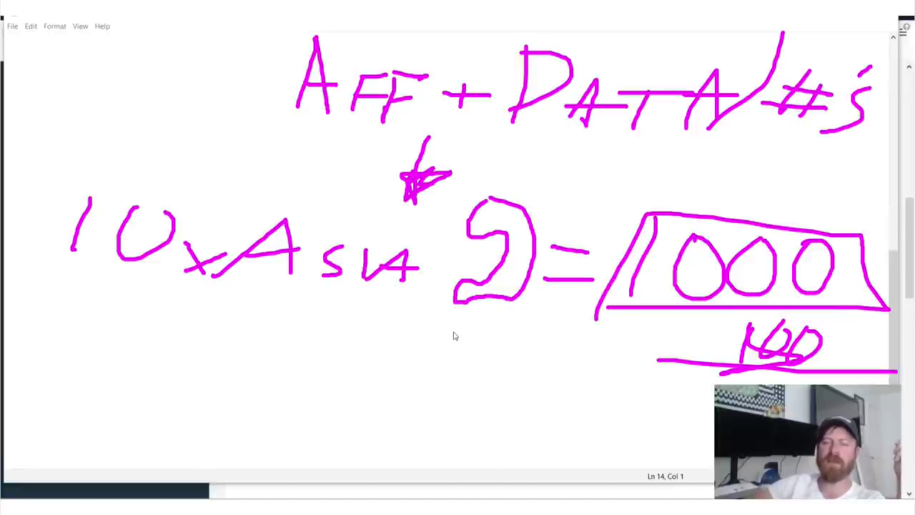
Write '$240 = $…' below, with an arrow linking Asia down to $240
{"action": "mouse_move", "coordinate": [254, 406]}
{"action": "left_mouse_down"}
{"action": "mouse_move", "coordinate": [333, 446]}
{"action": "mouse_move", "coordinate": [362, 447]}
{"action": "mouse_move", "coordinate": [413, 402]}
{"action": "mouse_move", "coordinate": [375, 423]}
{"action": "mouse_move", "coordinate": [387, 390]}
{"action": "left_mouse_up"}
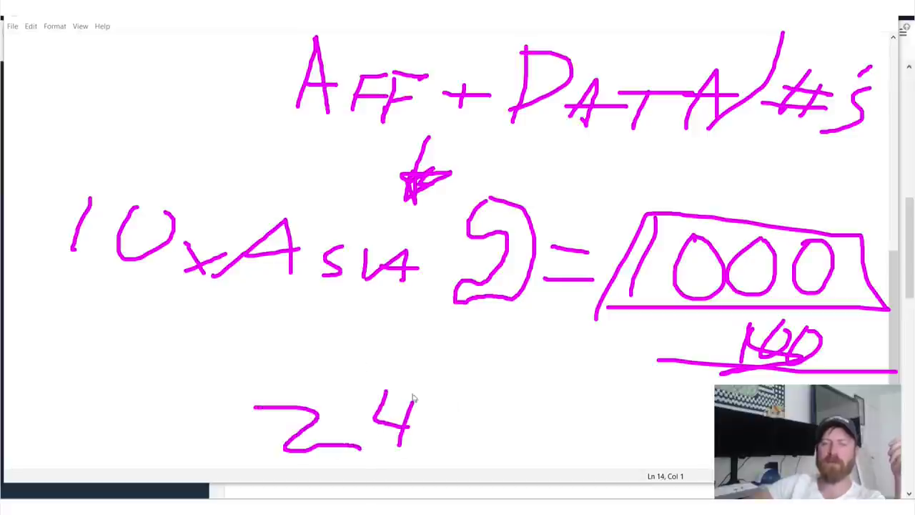
{"action": "mouse_move", "coordinate": [445, 407]}
{"action": "left_mouse_down"}
{"action": "mouse_move", "coordinate": [474, 411]}
{"action": "mouse_move", "coordinate": [442, 405]}
{"action": "left_mouse_up"}
{"action": "left_click_drag", "start_coordinate": [230, 386], "coordinate": [187, 442]}
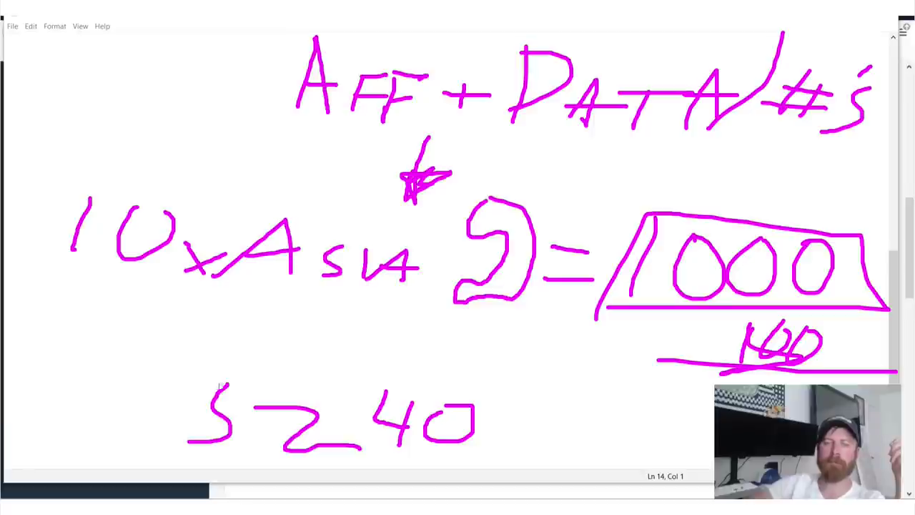
{"action": "left_click_drag", "start_coordinate": [218, 372], "coordinate": [213, 449]}
{"action": "mouse_move", "coordinate": [718, 313]}
{"action": "left_mouse_down"}
{"action": "mouse_move", "coordinate": [711, 370]}
{"action": "mouse_move", "coordinate": [701, 337]}
{"action": "mouse_move", "coordinate": [847, 372]}
{"action": "mouse_move", "coordinate": [842, 326]}
{"action": "mouse_move", "coordinate": [712, 319]}
{"action": "left_mouse_up"}
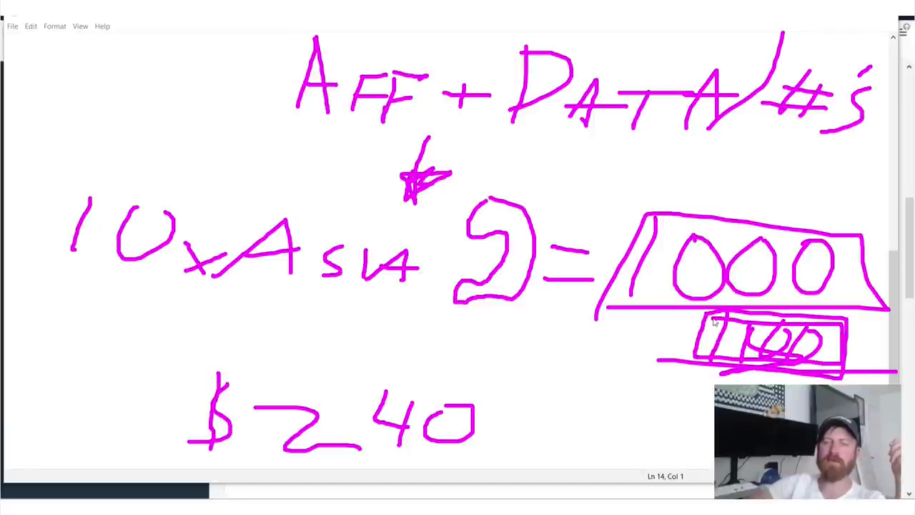
{"action": "left_click_drag", "start_coordinate": [58, 270], "coordinate": [240, 284]}
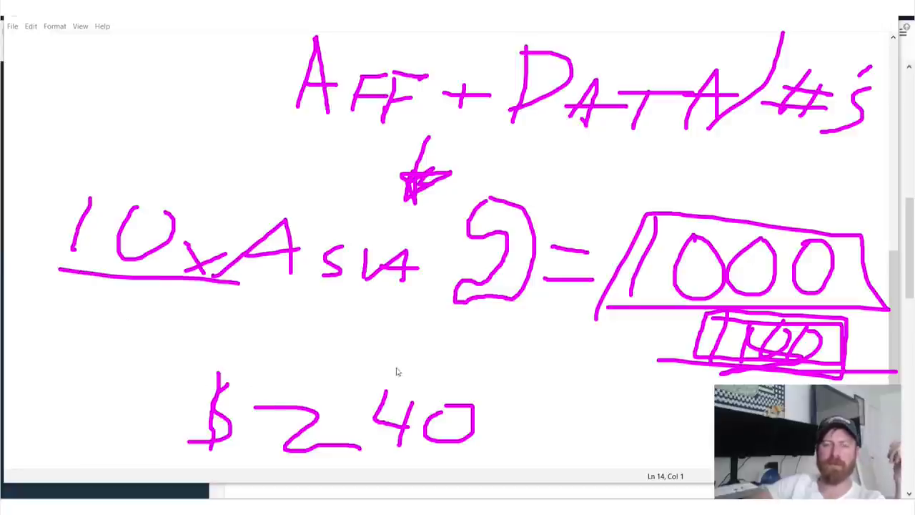
{"action": "mouse_move", "coordinate": [364, 306]}
{"action": "left_mouse_down"}
{"action": "mouse_move", "coordinate": [363, 376]}
{"action": "mouse_move", "coordinate": [408, 354]}
{"action": "mouse_move", "coordinate": [337, 372]}
{"action": "mouse_move", "coordinate": [361, 362]}
{"action": "left_mouse_up"}
{"action": "left_click_drag", "start_coordinate": [505, 426], "coordinate": [563, 426]}
{"action": "left_click_drag", "start_coordinate": [502, 445], "coordinate": [567, 439]}
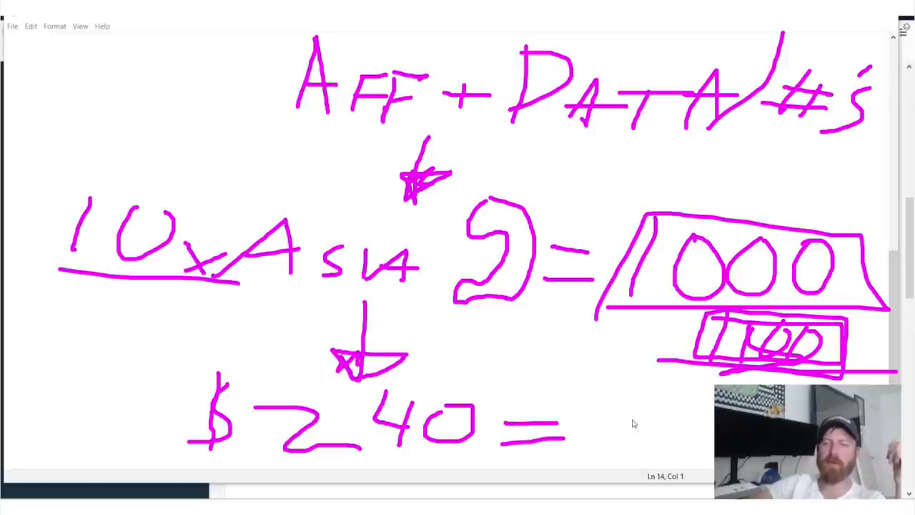
{"action": "left_click_drag", "start_coordinate": [630, 404], "coordinate": [583, 458]}
{"action": "left_click_drag", "start_coordinate": [616, 397], "coordinate": [593, 456]}
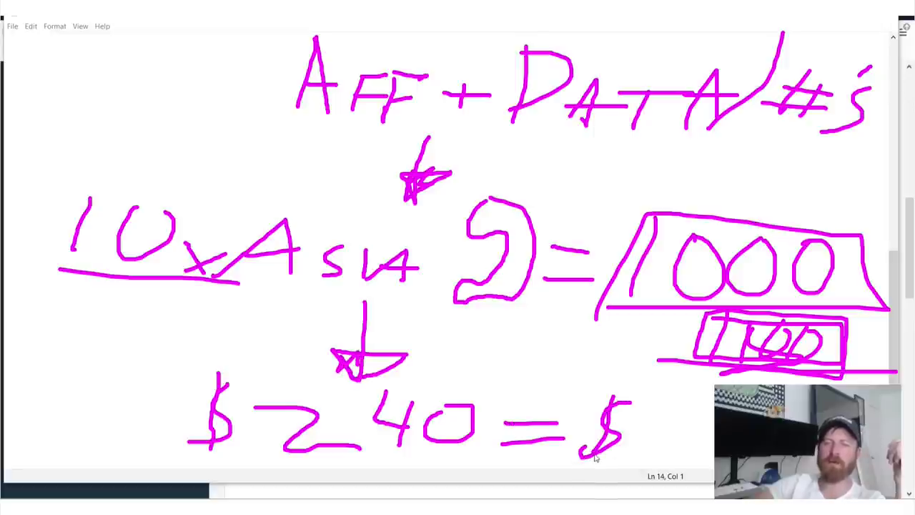
{"action": "left_click_drag", "start_coordinate": [657, 406], "coordinate": [647, 455]}
Finish and clear the payout sketch, then delete the blank lines after Call Centers
{"action": "left_click_drag", "start_coordinate": [698, 416], "coordinate": [691, 453]}
{"action": "key", "text": "Escape"}
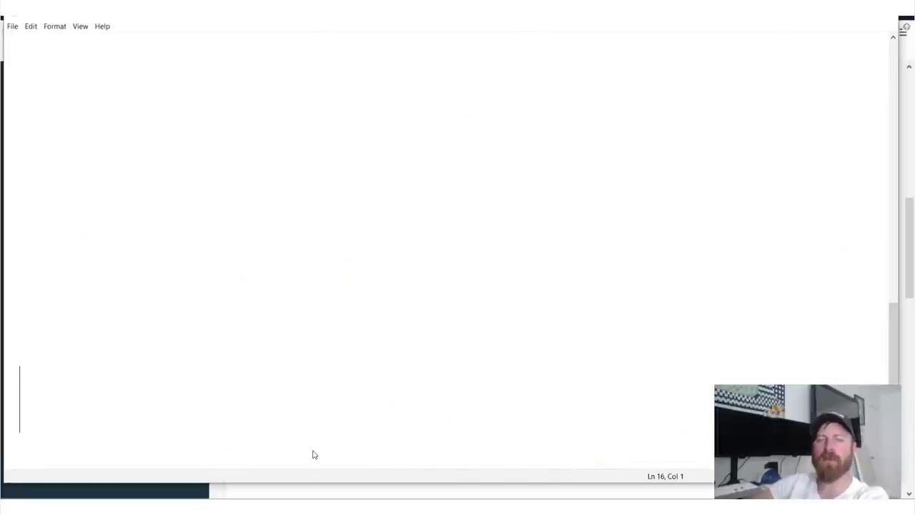
{"action": "key", "text": "BackSpace"}
{"action": "key", "text": "BackSpace"}
{"action": "key", "text": "BackSpace"}
{"action": "key", "text": "BackSpace"}
{"action": "key", "text": "BackSpace"}
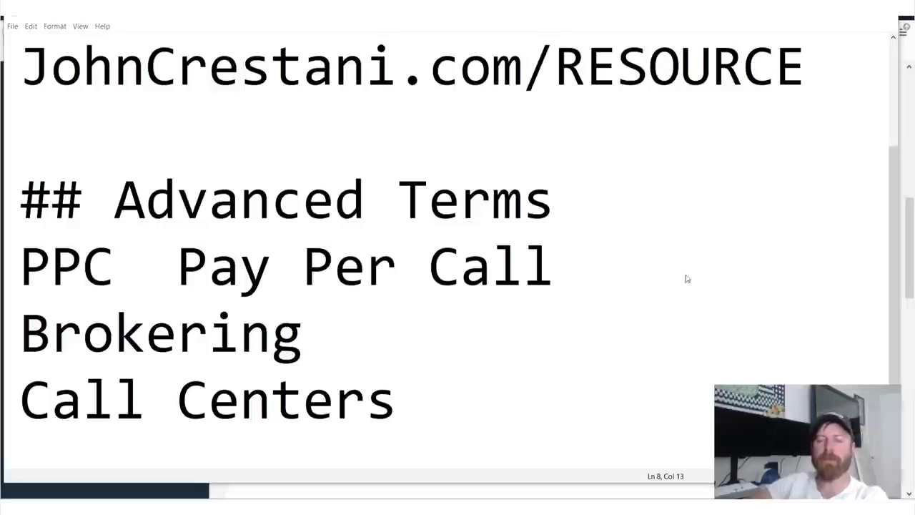
Sketch a caller and a phone-holding figure beside Pay Per Call, then clear them
{"action": "mouse_move", "coordinate": [627, 288]}
{"action": "left_mouse_down"}
{"action": "mouse_move", "coordinate": [674, 235]}
{"action": "mouse_move", "coordinate": [677, 203]}
{"action": "mouse_move", "coordinate": [702, 199]}
{"action": "left_mouse_up"}
{"action": "mouse_move", "coordinate": [715, 168]}
{"action": "left_mouse_down"}
{"action": "mouse_move", "coordinate": [696, 224]}
{"action": "mouse_move", "coordinate": [727, 168]}
{"action": "left_mouse_up"}
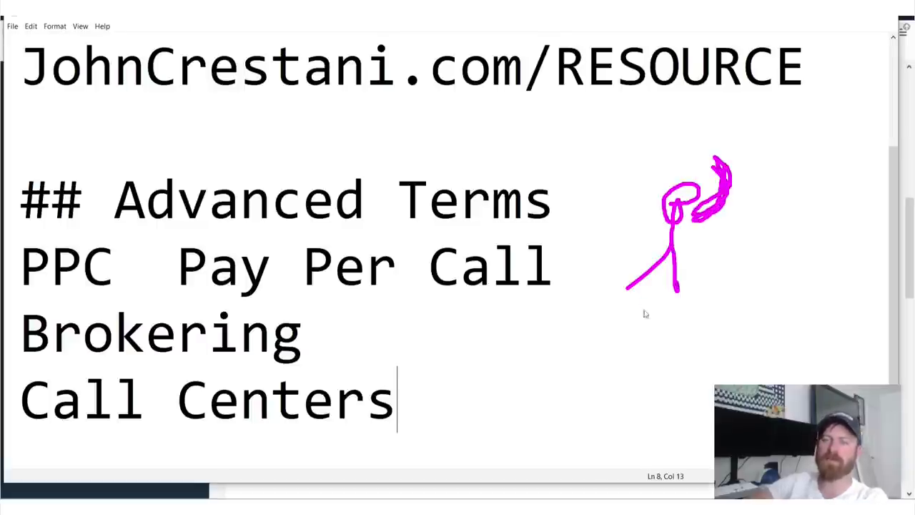
{"action": "mouse_move", "coordinate": [644, 301]}
{"action": "left_mouse_down"}
{"action": "mouse_move", "coordinate": [636, 364]}
{"action": "mouse_move", "coordinate": [625, 360]}
{"action": "mouse_move", "coordinate": [651, 348]}
{"action": "left_mouse_up"}
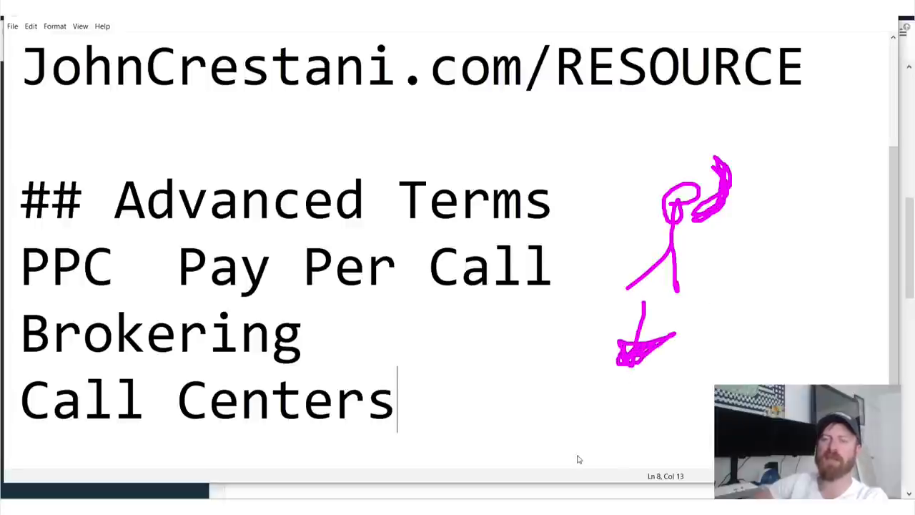
{"action": "mouse_move", "coordinate": [576, 455]}
{"action": "left_mouse_down"}
{"action": "mouse_move", "coordinate": [637, 419]}
{"action": "mouse_move", "coordinate": [668, 361]}
{"action": "mouse_move", "coordinate": [697, 379]}
{"action": "left_mouse_up"}
{"action": "mouse_move", "coordinate": [716, 335]}
{"action": "left_mouse_down"}
{"action": "mouse_move", "coordinate": [698, 386]}
{"action": "mouse_move", "coordinate": [724, 335]}
{"action": "mouse_move", "coordinate": [706, 386]}
{"action": "left_mouse_up"}
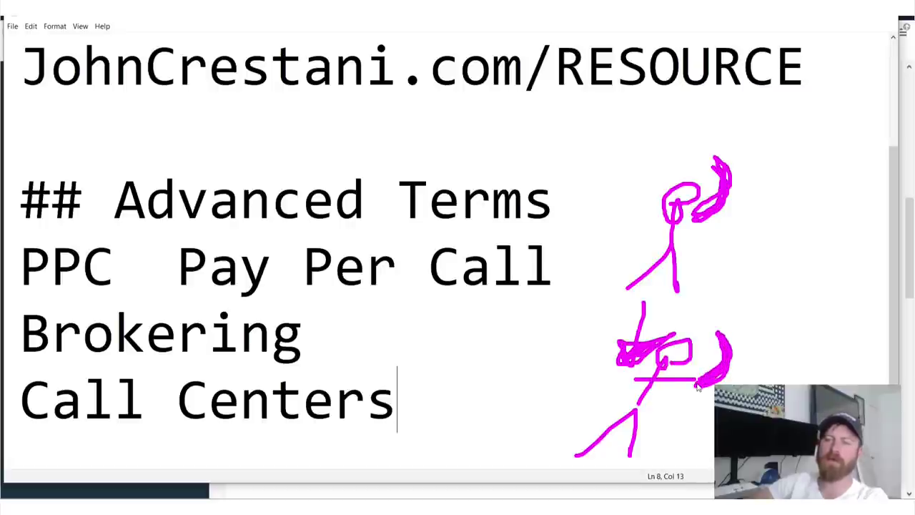
{"action": "left_click_drag", "start_coordinate": [647, 224], "coordinate": [691, 228]}
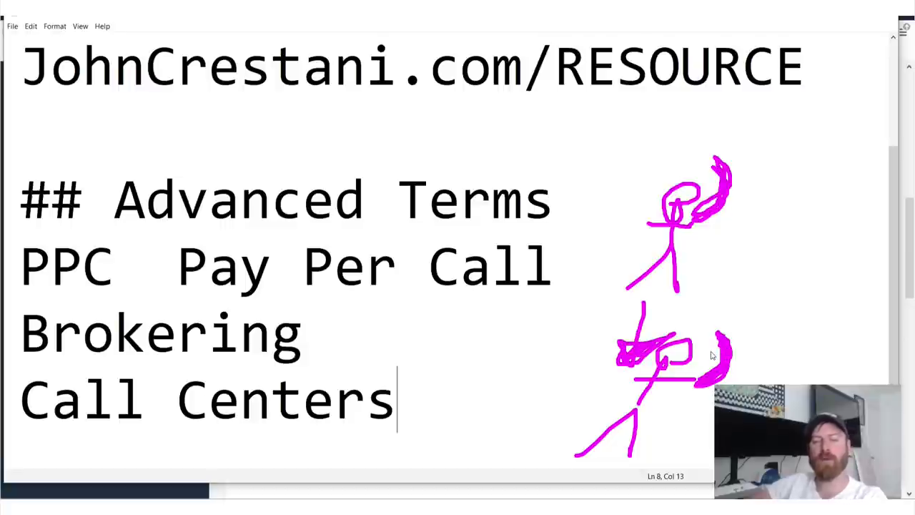
{"action": "key", "text": "Escape"}
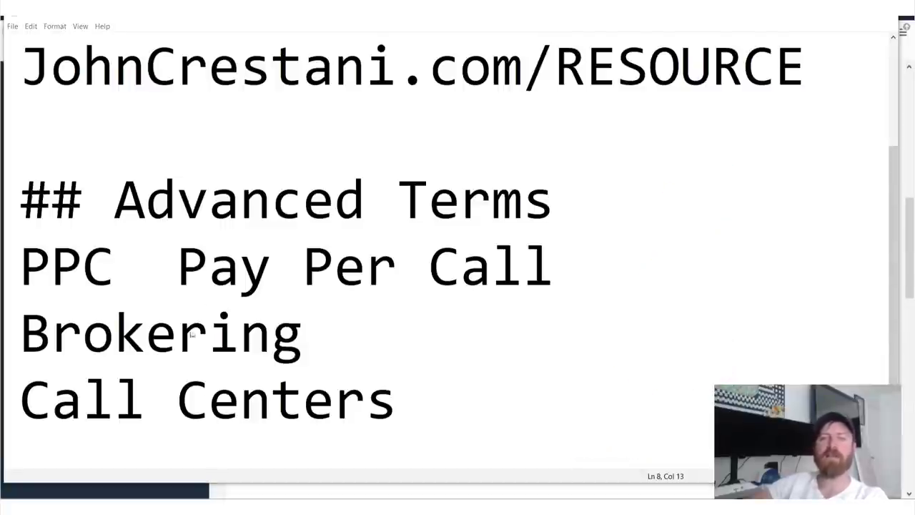
Start the Brokering explanation by typing '- B' after Brokering
{"action": "left_click_drag", "start_coordinate": [303, 341], "coordinate": [32, 343]}
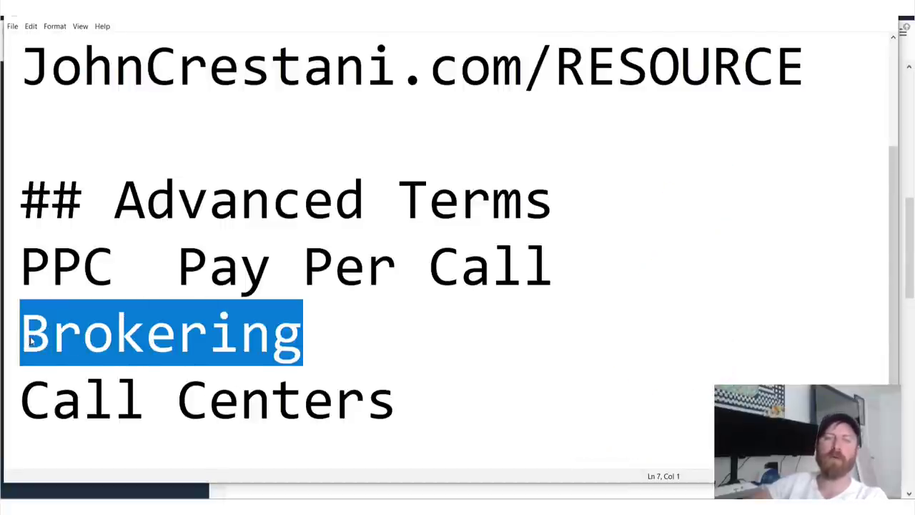
{"action": "left_click", "coordinate": [31, 343]}
{"action": "left_click", "coordinate": [338, 339]}
{"action": "type", "text": "- "}
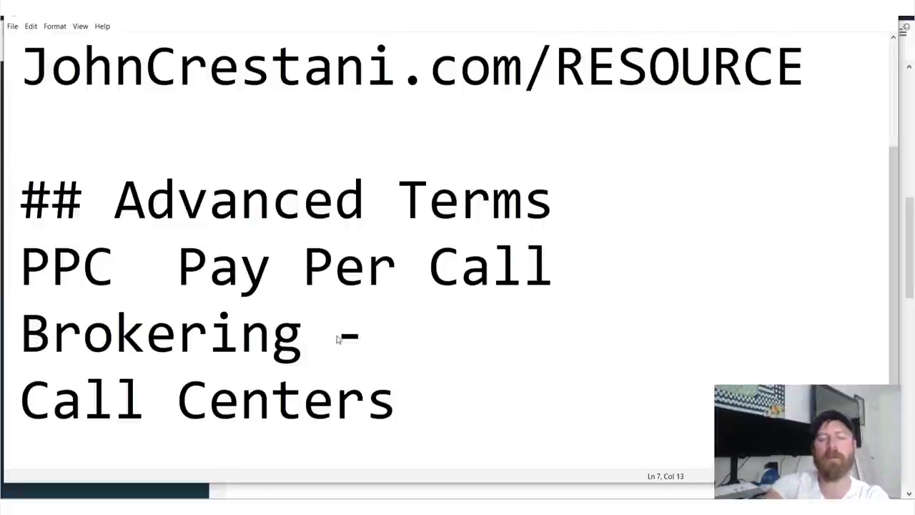
{"action": "type", "text": "B"}
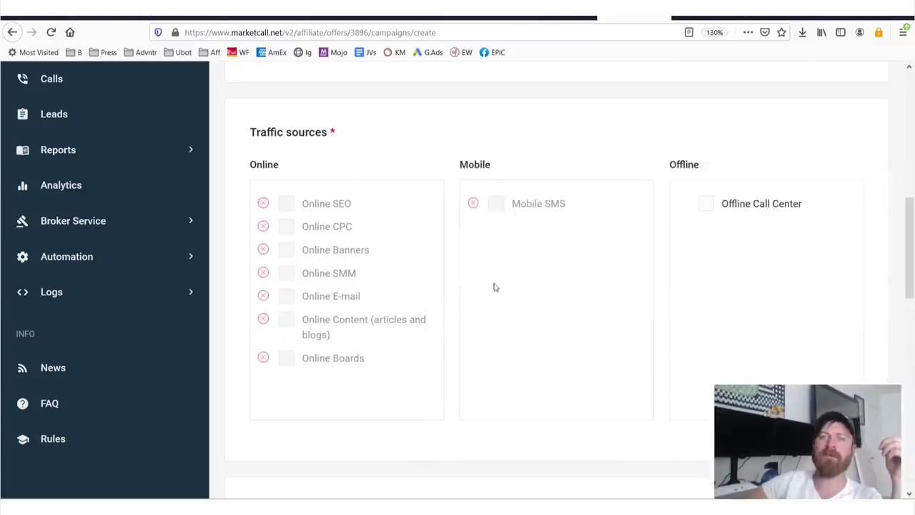
Highlight the 240.00 USD for target call tariff on the Activate page
{"action": "scroll", "coordinate": [457, 288], "scroll_direction": "up", "scroll_amount": 10}
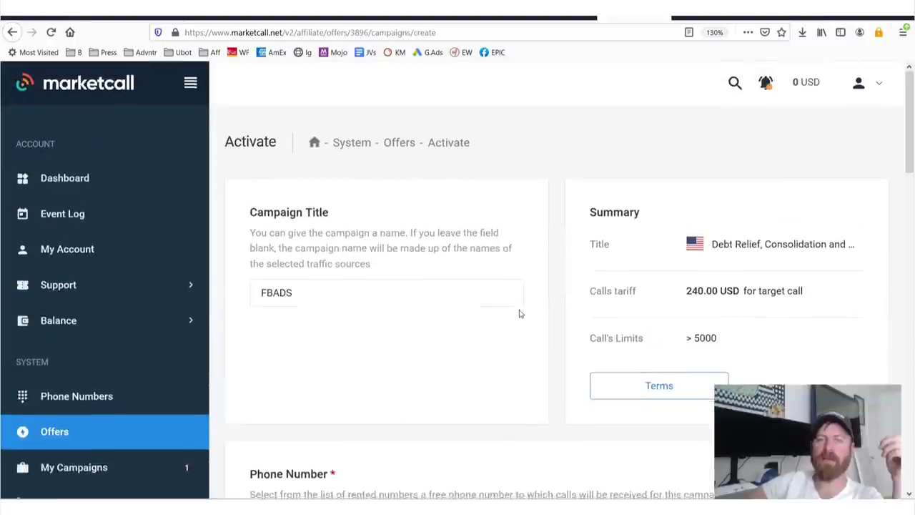
{"action": "scroll", "coordinate": [558, 285], "scroll_direction": "down", "scroll_amount": 5}
{"action": "scroll", "coordinate": [605, 266], "scroll_direction": "up", "scroll_amount": 4}
{"action": "left_click_drag", "start_coordinate": [687, 213], "coordinate": [810, 205]}
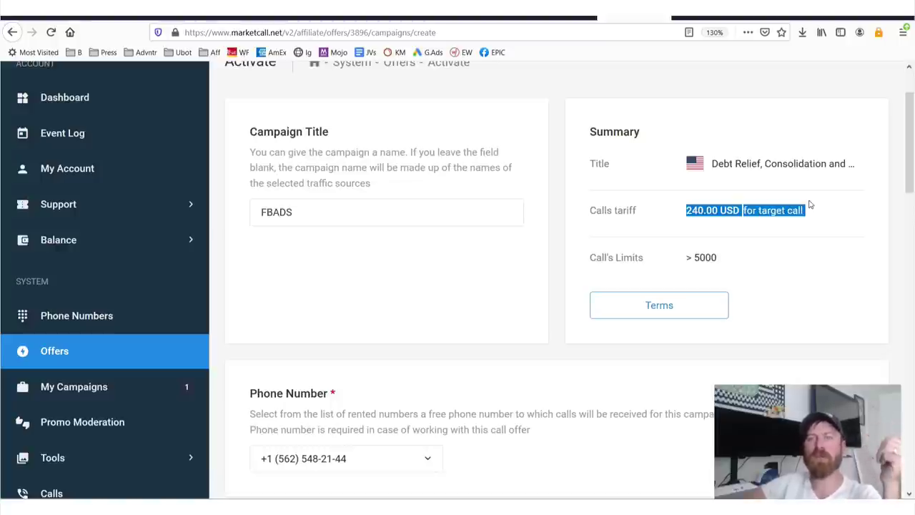
{"action": "left_click", "coordinate": [687, 218]}
{"action": "left_click_drag", "start_coordinate": [686, 212], "coordinate": [805, 210]}
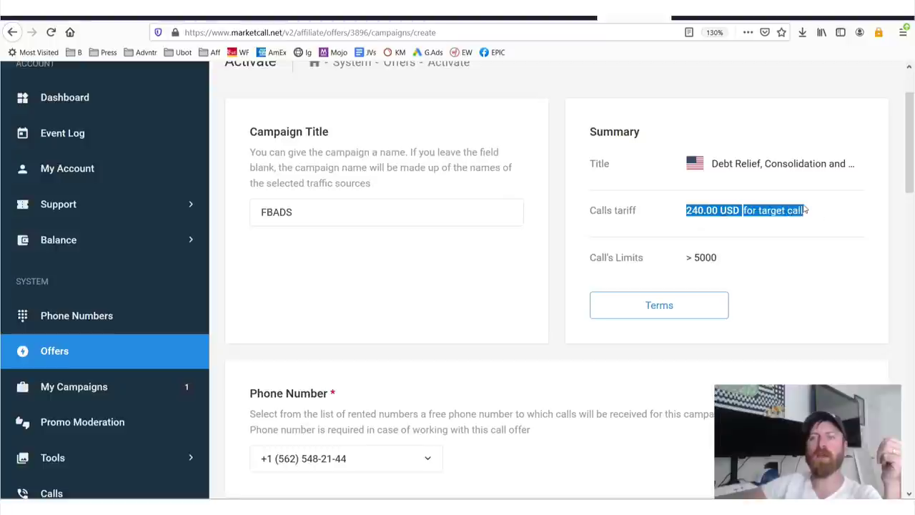
{"action": "left_click", "coordinate": [806, 209]}
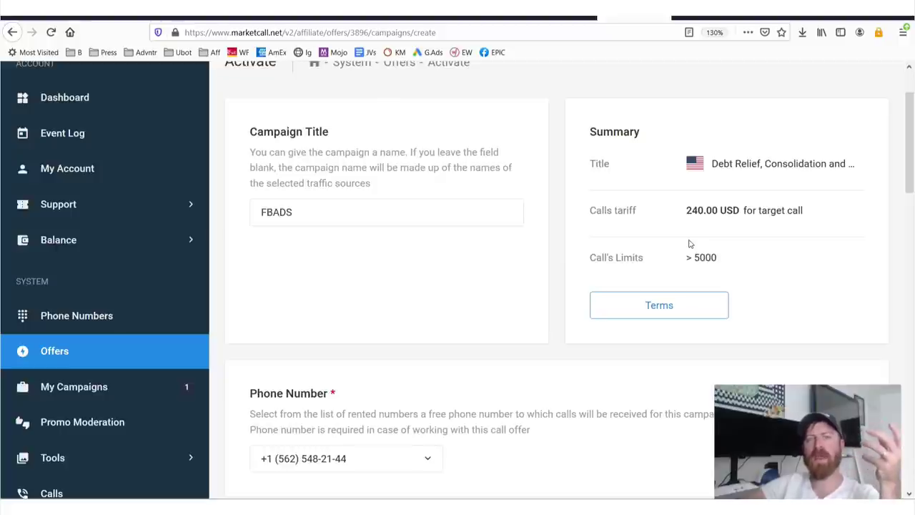
Scroll to the top and highlight the Calls tariff value in the Summary box
{"action": "scroll", "coordinate": [366, 182], "scroll_direction": "up", "scroll_amount": 2}
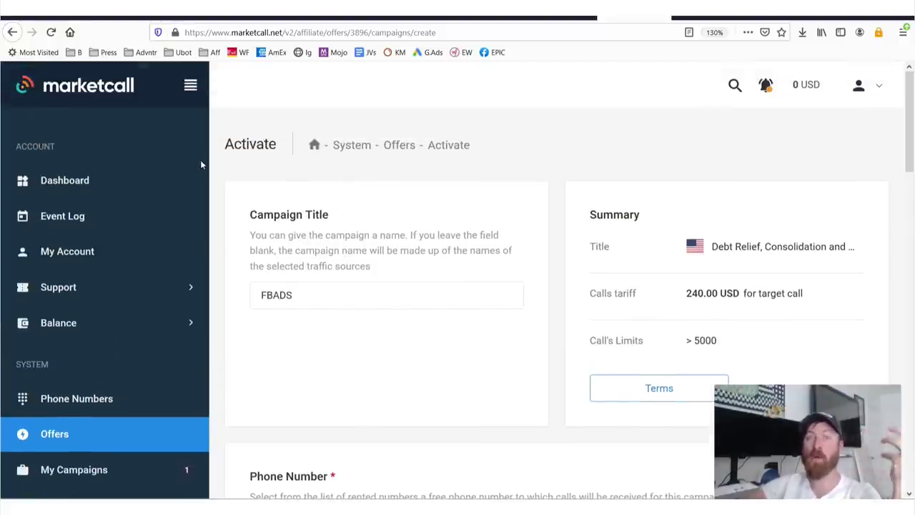
{"action": "left_click_drag", "start_coordinate": [684, 293], "coordinate": [802, 292]}
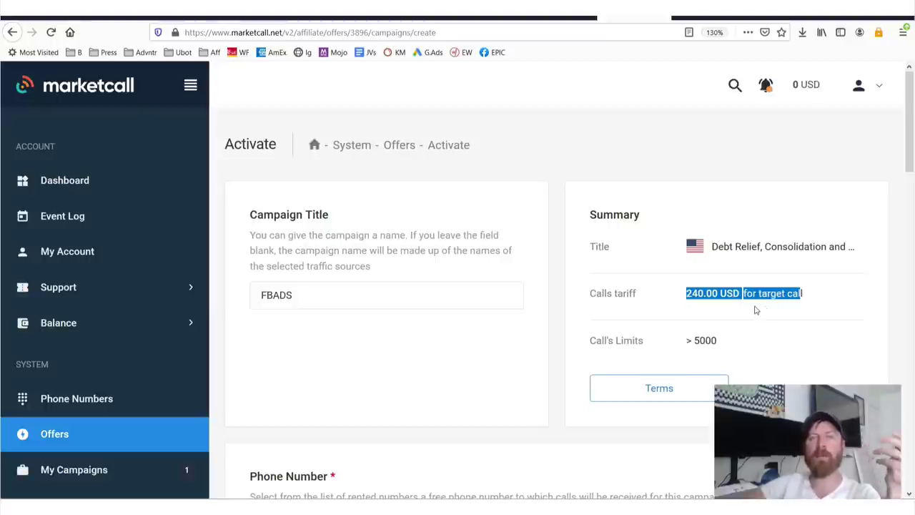
{"action": "left_click_drag", "start_coordinate": [757, 310], "coordinate": [819, 291]}
{"action": "left_click", "coordinate": [706, 293]}
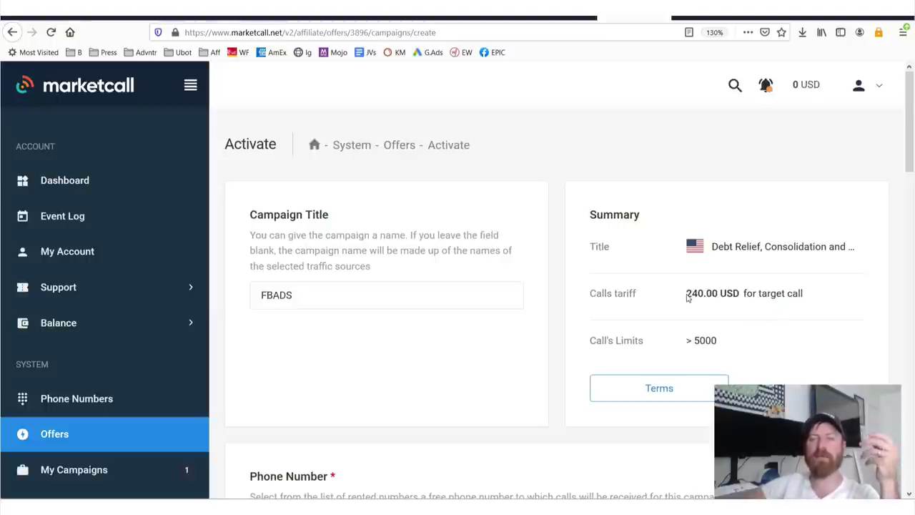
{"action": "mouse_move", "coordinate": [688, 295]}
{"action": "left_mouse_down"}
{"action": "mouse_move", "coordinate": [715, 294]}
{"action": "mouse_move", "coordinate": [694, 293]}
{"action": "left_mouse_up"}
{"action": "left_click", "coordinate": [712, 295]}
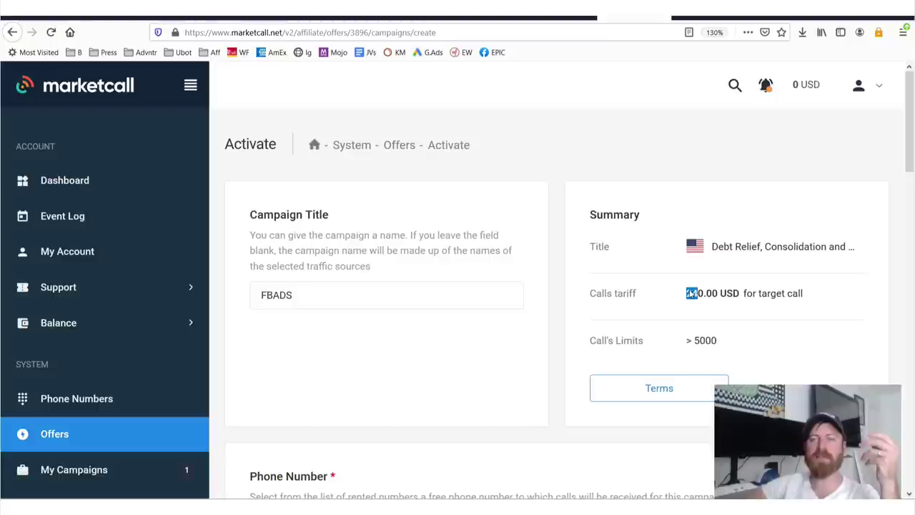
{"action": "left_click", "coordinate": [692, 293]}
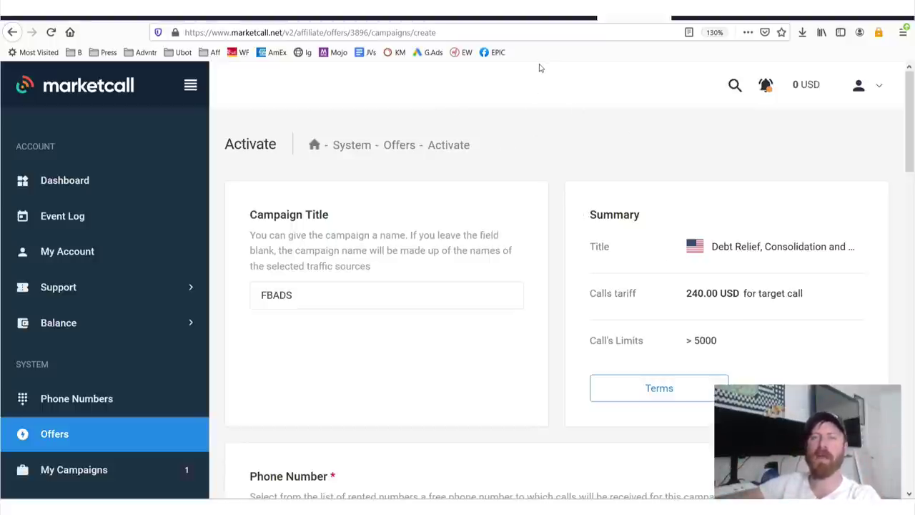
{"action": "left_click_drag", "start_coordinate": [526, 101], "coordinate": [588, 95]}
{"action": "left_click_drag", "start_coordinate": [538, 73], "coordinate": [605, 67]}
{"action": "mouse_move", "coordinate": [609, 107]}
{"action": "left_mouse_down"}
{"action": "mouse_move", "coordinate": [619, 63]}
{"action": "mouse_move", "coordinate": [605, 112]}
{"action": "left_mouse_up"}
{"action": "mouse_move", "coordinate": [681, 58]}
{"action": "left_mouse_down"}
{"action": "mouse_move", "coordinate": [687, 119]}
{"action": "mouse_move", "coordinate": [740, 59]}
{"action": "left_mouse_up"}
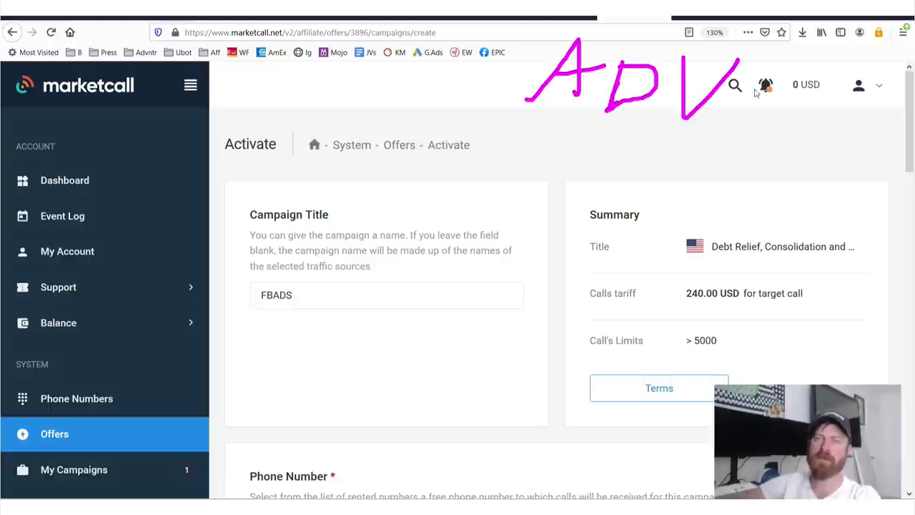
{"action": "mouse_move", "coordinate": [482, 475]}
{"action": "left_mouse_down"}
{"action": "mouse_move", "coordinate": [551, 394]}
{"action": "mouse_move", "coordinate": [552, 463]}
{"action": "left_mouse_up"}
{"action": "left_click_drag", "start_coordinate": [521, 437], "coordinate": [548, 433]}
{"action": "mouse_move", "coordinate": [570, 419]}
{"action": "left_mouse_down"}
{"action": "mouse_move", "coordinate": [572, 464]}
{"action": "mouse_move", "coordinate": [642, 407]}
{"action": "mouse_move", "coordinate": [612, 427]}
{"action": "left_mouse_up"}
{"action": "left_click_drag", "start_coordinate": [645, 402], "coordinate": [647, 409]}
{"action": "left_click_drag", "start_coordinate": [639, 453], "coordinate": [646, 408]}
{"action": "left_click_drag", "start_coordinate": [646, 407], "coordinate": [683, 406]}
{"action": "left_click_drag", "start_coordinate": [638, 436], "coordinate": [676, 437]}
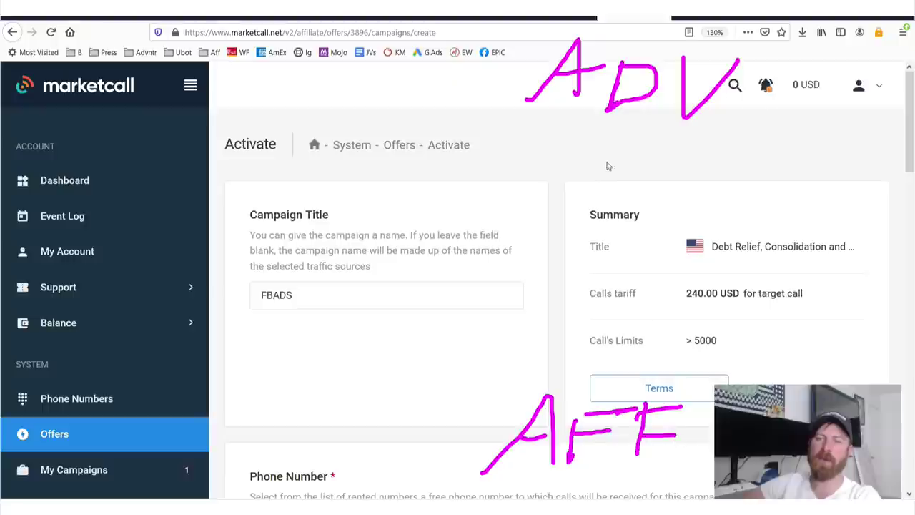
{"action": "left_click_drag", "start_coordinate": [605, 143], "coordinate": [598, 187]}
{"action": "mouse_move", "coordinate": [601, 227]}
{"action": "left_mouse_down"}
{"action": "mouse_move", "coordinate": [606, 250]}
{"action": "mouse_move", "coordinate": [627, 249]}
{"action": "mouse_move", "coordinate": [609, 298]}
{"action": "mouse_move", "coordinate": [591, 306]}
{"action": "mouse_move", "coordinate": [599, 368]}
{"action": "left_mouse_up"}
{"action": "left_click_drag", "start_coordinate": [579, 320], "coordinate": [620, 332]}
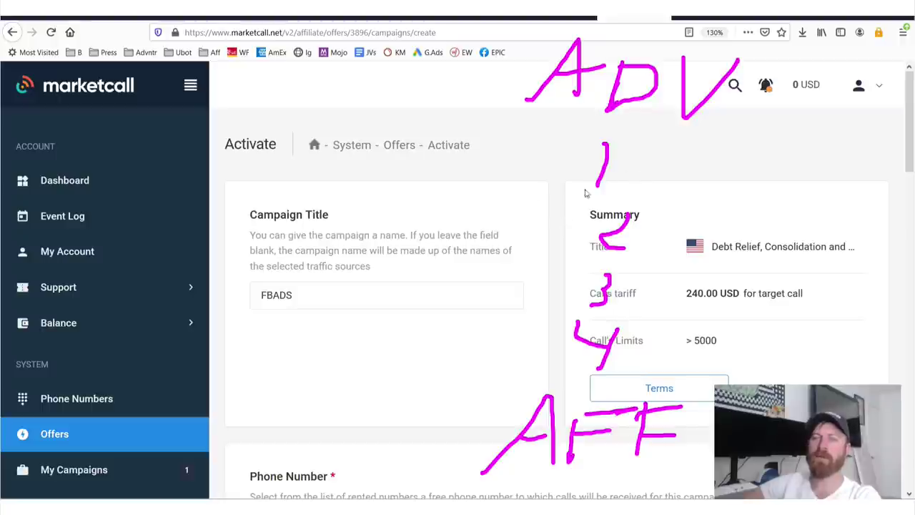
{"action": "left_click_drag", "start_coordinate": [526, 200], "coordinate": [653, 186]}
{"action": "left_click_drag", "start_coordinate": [553, 256], "coordinate": [675, 250]}
{"action": "left_click_drag", "start_coordinate": [511, 319], "coordinate": [654, 318]}
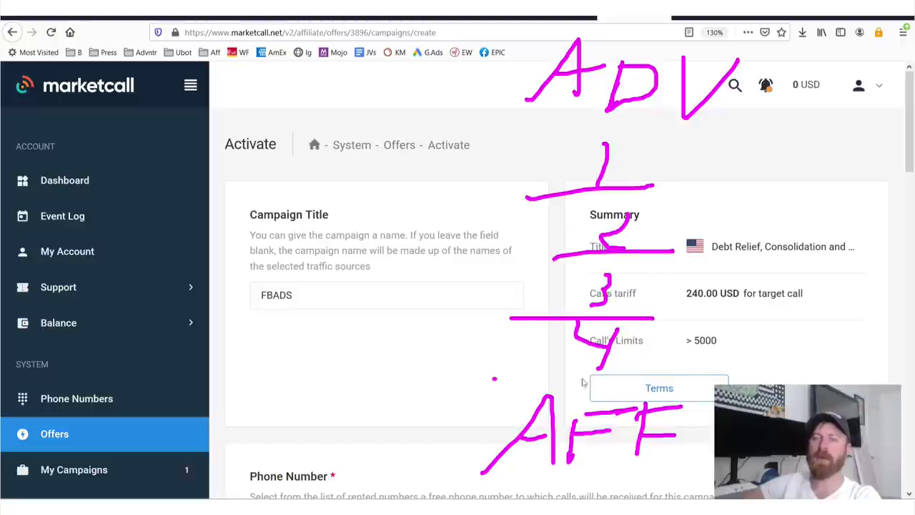
{"action": "left_click_drag", "start_coordinate": [493, 379], "coordinate": [677, 379]}
{"action": "left_click_drag", "start_coordinate": [546, 139], "coordinate": [752, 138]}
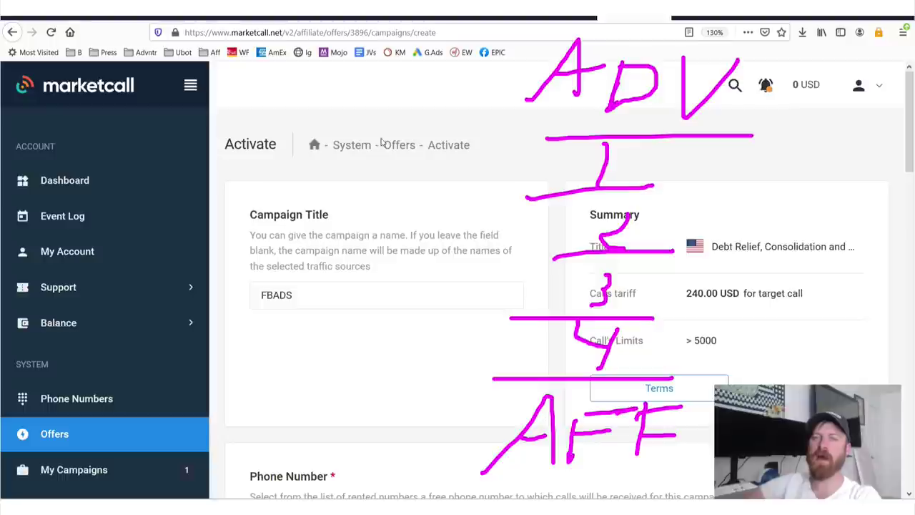
{"action": "left_click_drag", "start_coordinate": [381, 141], "coordinate": [828, 142]}
{"action": "left_click_drag", "start_coordinate": [413, 379], "coordinate": [811, 380]}
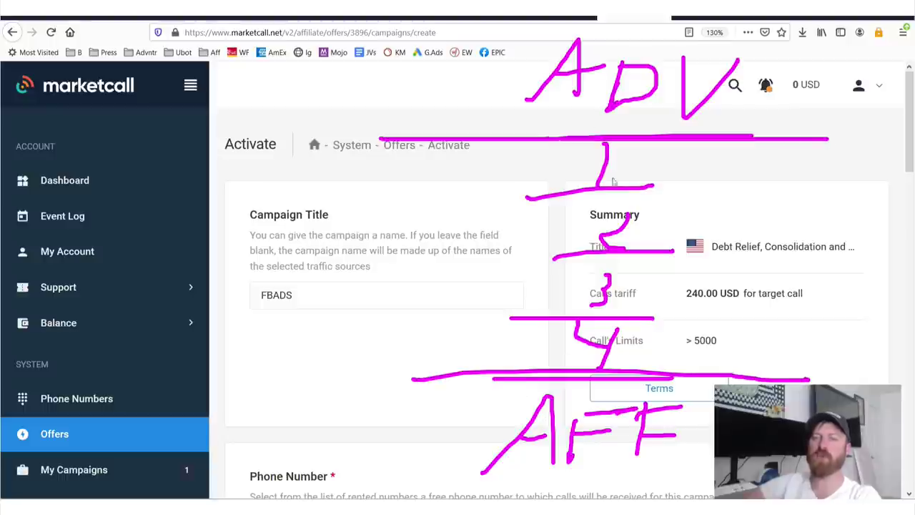
{"action": "mouse_move", "coordinate": [544, 20]}
{"action": "left_mouse_down"}
{"action": "mouse_move", "coordinate": [531, 123]}
{"action": "mouse_move", "coordinate": [766, 16]}
{"action": "mouse_move", "coordinate": [386, 36]}
{"action": "left_mouse_up"}
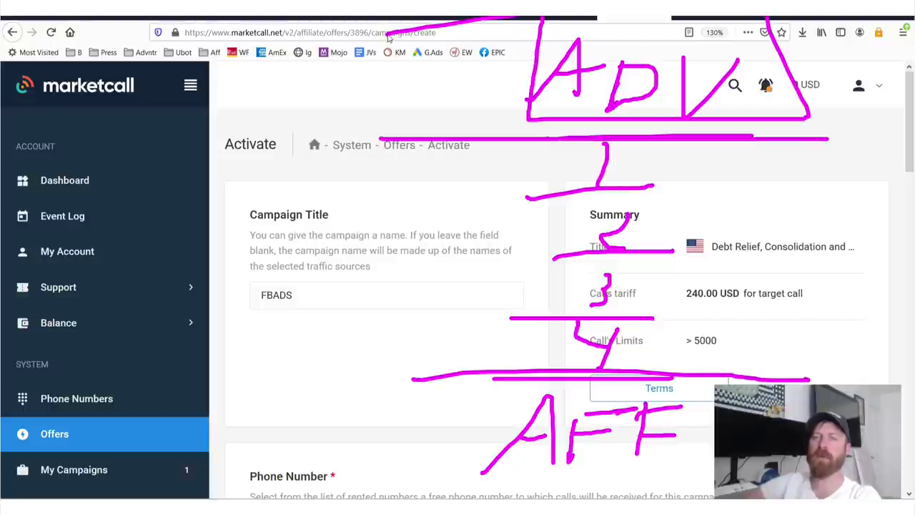
{"action": "mouse_move", "coordinate": [469, 402]}
{"action": "left_mouse_down"}
{"action": "mouse_move", "coordinate": [444, 477]}
{"action": "mouse_move", "coordinate": [722, 429]}
{"action": "mouse_move", "coordinate": [526, 391]}
{"action": "mouse_move", "coordinate": [492, 441]}
{"action": "left_mouse_up"}
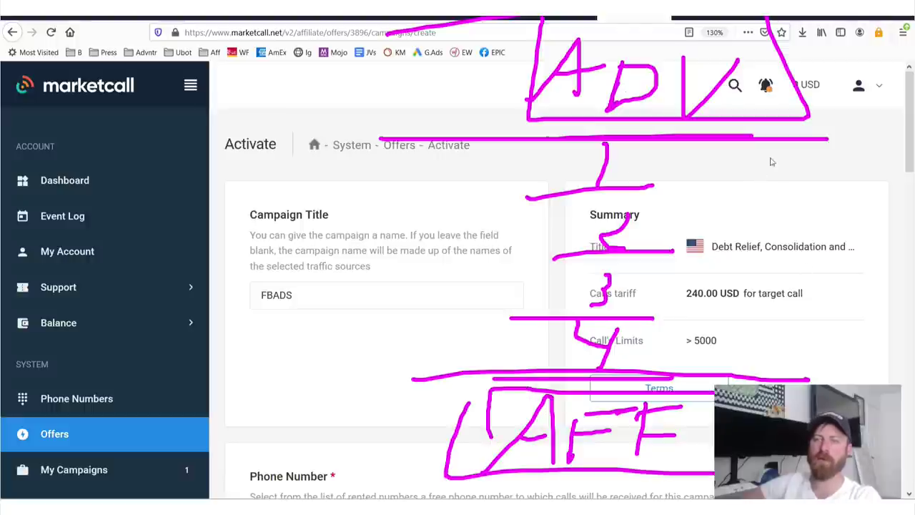
{"action": "mouse_move", "coordinate": [715, 143]}
{"action": "left_mouse_down"}
{"action": "mouse_move", "coordinate": [700, 195]}
{"action": "mouse_move", "coordinate": [742, 186]}
{"action": "mouse_move", "coordinate": [747, 300]}
{"action": "mouse_move", "coordinate": [706, 263]}
{"action": "left_mouse_up"}
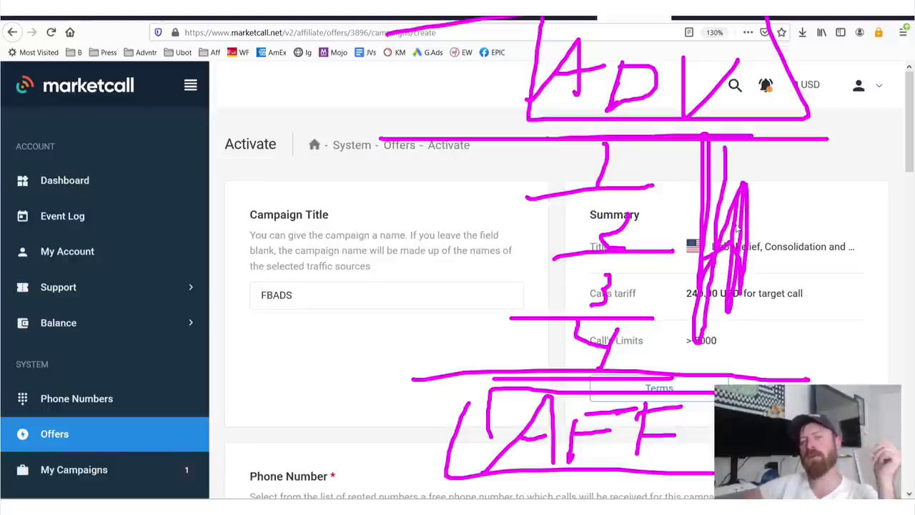
{"action": "left_click_drag", "start_coordinate": [501, 168], "coordinate": [484, 333]}
{"action": "left_click_drag", "start_coordinate": [483, 200], "coordinate": [301, 266]}
{"action": "mouse_move", "coordinate": [336, 82]}
{"action": "left_mouse_down"}
{"action": "mouse_move", "coordinate": [377, 118]}
{"action": "mouse_move", "coordinate": [914, 336]}
{"action": "left_mouse_up"}
{"action": "left_click_drag", "start_coordinate": [831, 183], "coordinate": [914, 262]}
{"action": "left_click_drag", "start_coordinate": [671, 231], "coordinate": [543, 336]}
Clear the drawings, toggle Offline Call Center, and mark the chosen phone number
{"action": "key", "text": "Escape"}
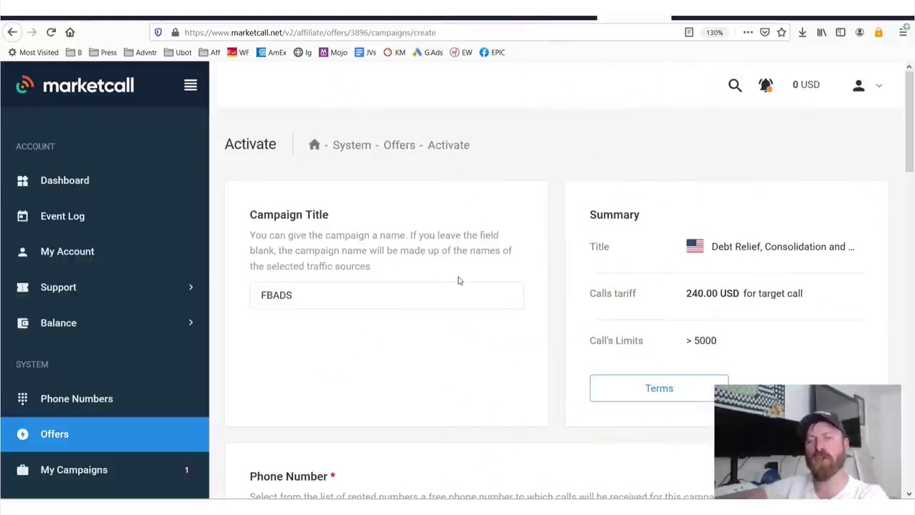
{"action": "scroll", "coordinate": [462, 265], "scroll_direction": "down", "scroll_amount": 8}
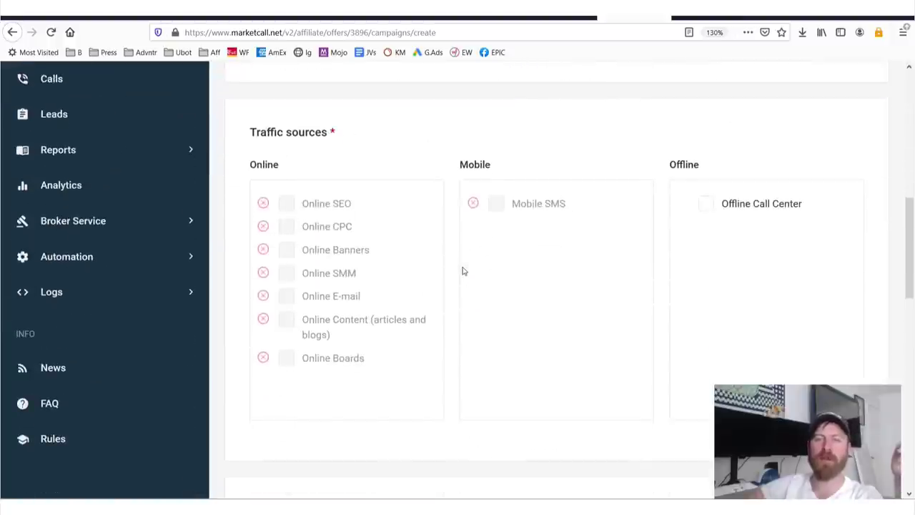
{"action": "left_click", "coordinate": [707, 204]}
{"action": "left_click", "coordinate": [705, 206]}
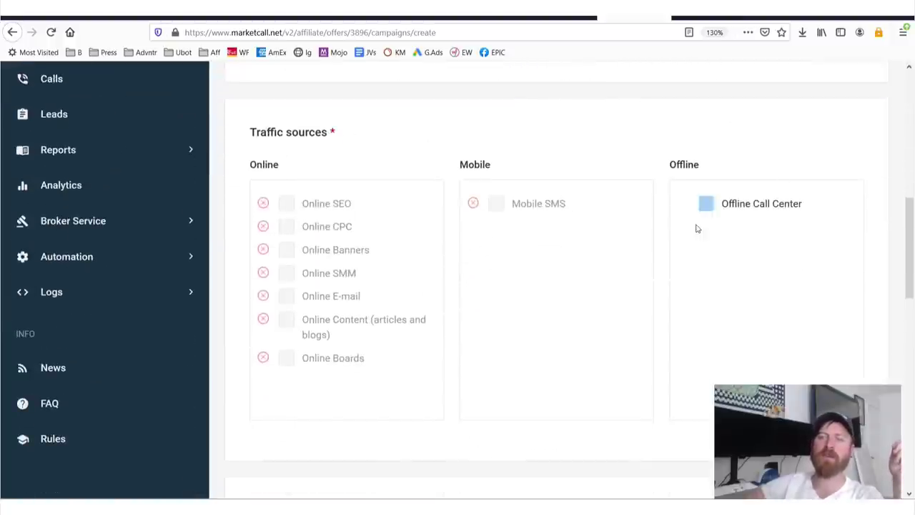
{"action": "scroll", "coordinate": [695, 229], "scroll_direction": "down", "scroll_amount": 3}
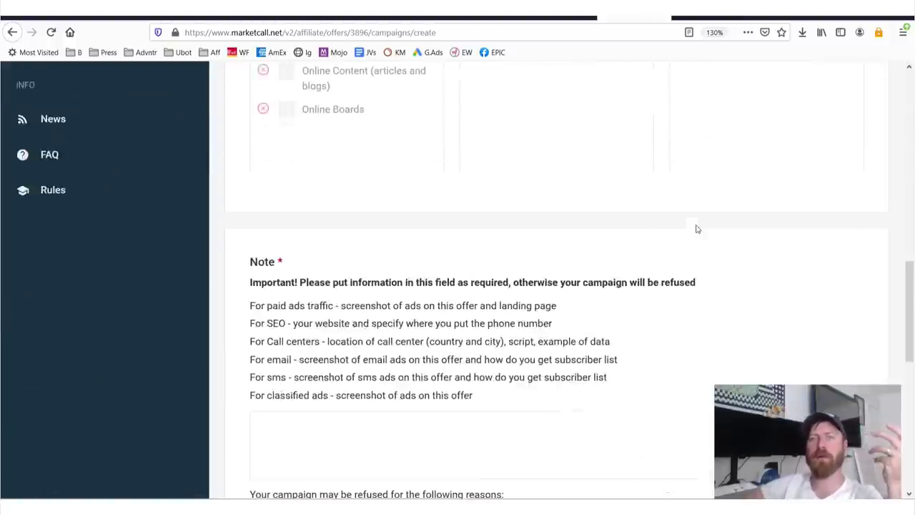
{"action": "scroll", "coordinate": [492, 288], "scroll_direction": "down", "scroll_amount": 6}
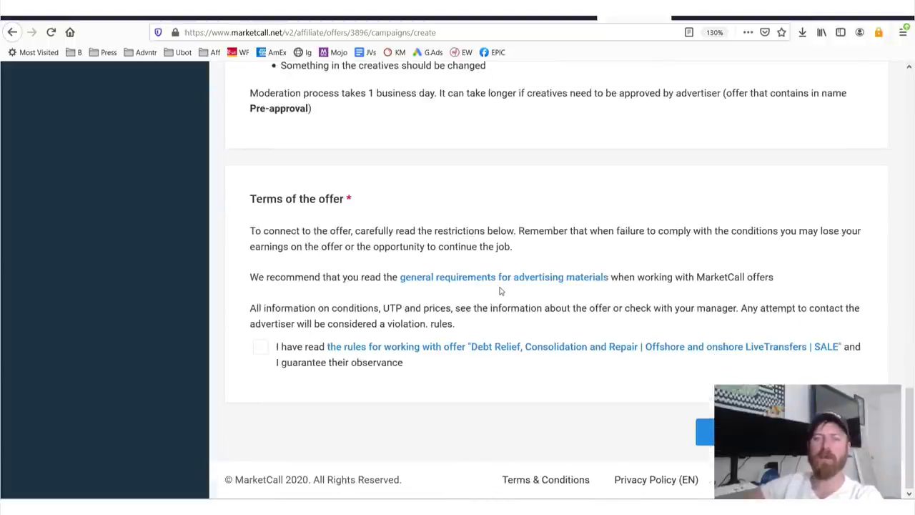
{"action": "scroll", "coordinate": [480, 315], "scroll_direction": "up", "scroll_amount": 15}
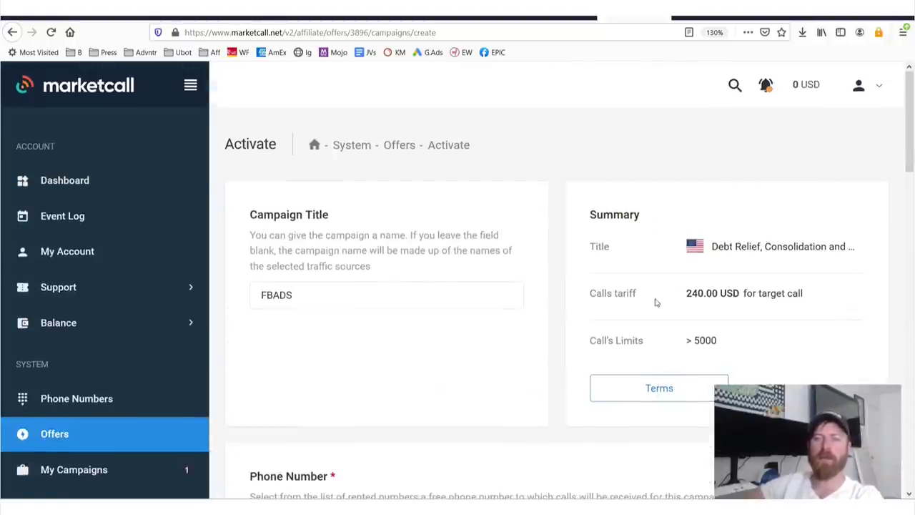
{"action": "scroll", "coordinate": [633, 306], "scroll_direction": "down", "scroll_amount": 6}
{"action": "scroll", "coordinate": [608, 309], "scroll_direction": "up", "scroll_amount": 3}
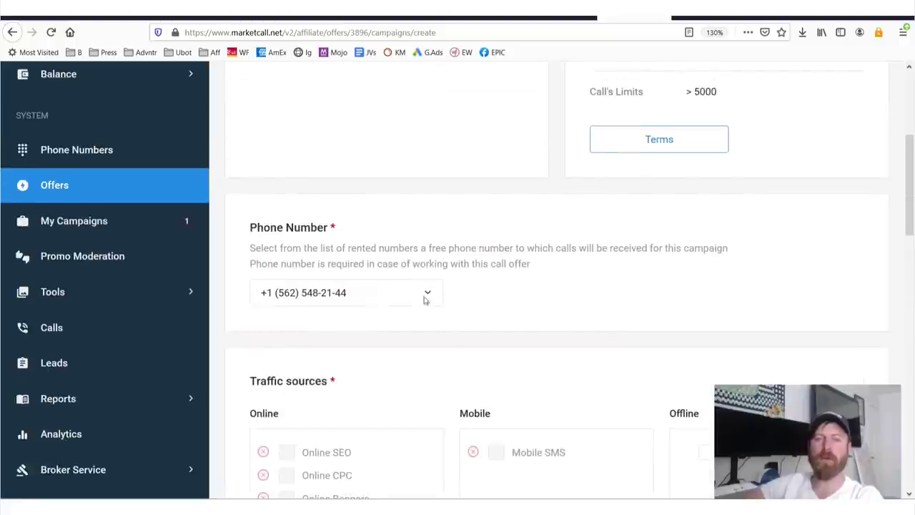
{"action": "left_click_drag", "start_coordinate": [500, 281], "coordinate": [333, 278]}
{"action": "mouse_move", "coordinate": [217, 291]}
{"action": "left_mouse_down"}
{"action": "mouse_move", "coordinate": [551, 327]}
{"action": "mouse_move", "coordinate": [283, 255]}
{"action": "mouse_move", "coordinate": [303, 288]}
{"action": "mouse_move", "coordinate": [263, 242]}
{"action": "left_mouse_up"}
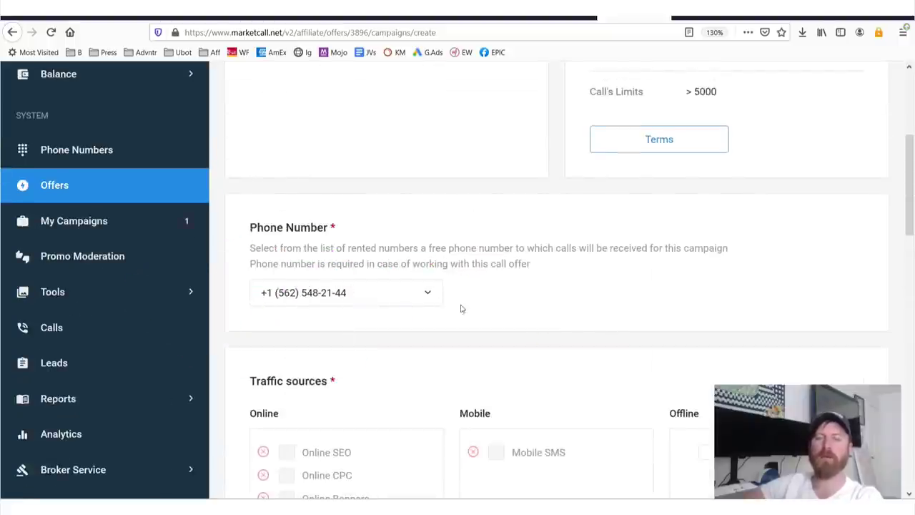
Go to the Health Insurance BUNDLE offer page and underline its title
{"action": "scroll", "coordinate": [481, 296], "scroll_direction": "up", "scroll_amount": 3}
{"action": "scroll", "coordinate": [122, 458], "scroll_direction": "down", "scroll_amount": 2}
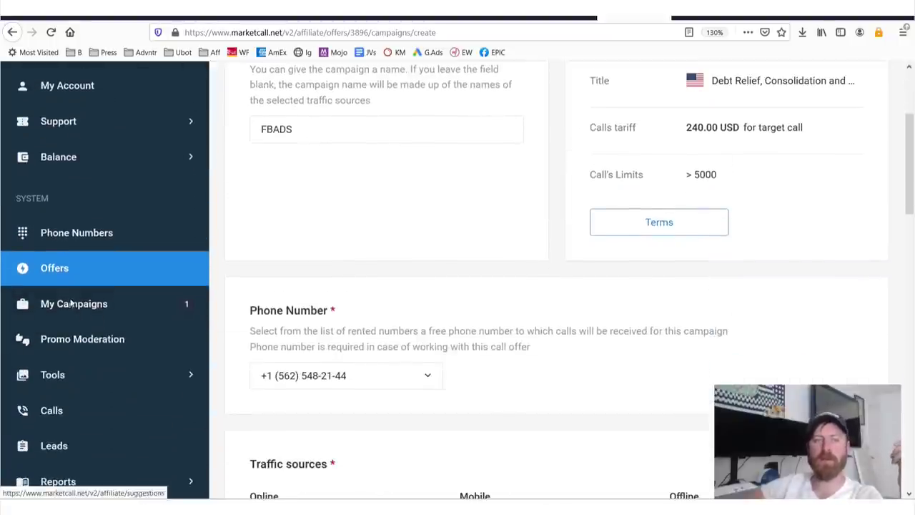
{"action": "left_click", "coordinate": [91, 261]}
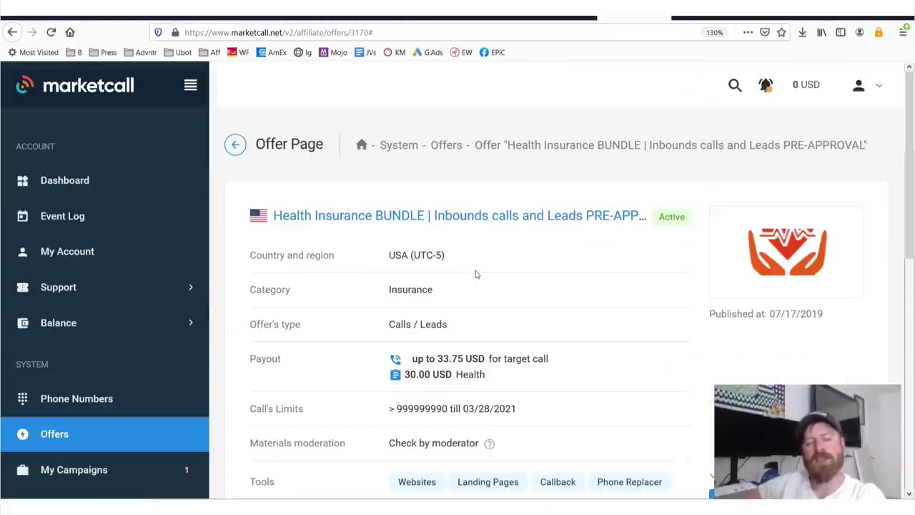
{"action": "left_click_drag", "start_coordinate": [272, 236], "coordinate": [688, 239]}
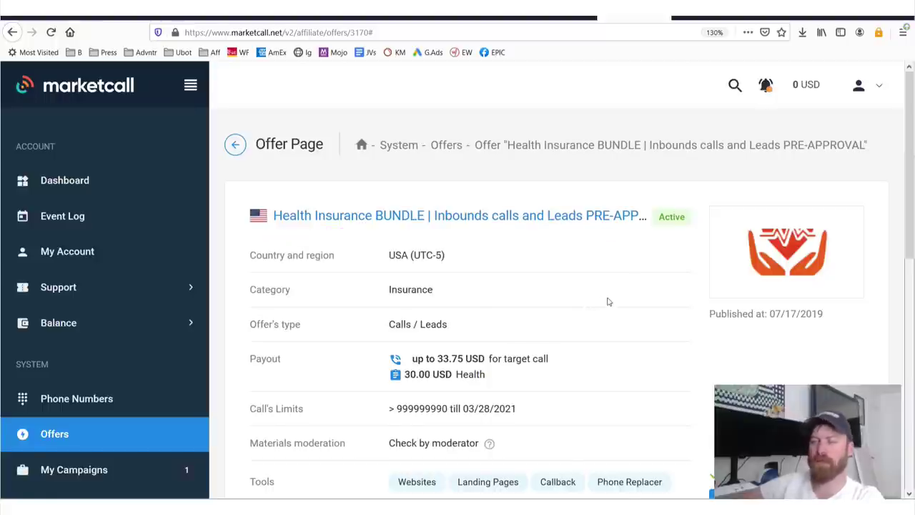
{"action": "scroll", "coordinate": [608, 301], "scroll_direction": "down", "scroll_amount": 3}
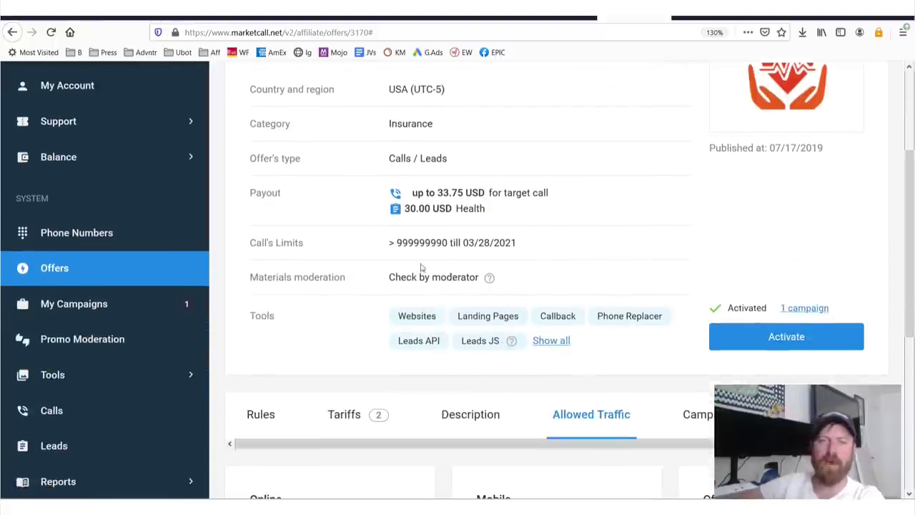
Bring up the Health Insurance offer's Rules tab with its target-call requirements
{"action": "scroll", "coordinate": [529, 271], "scroll_direction": "down", "scroll_amount": 4}
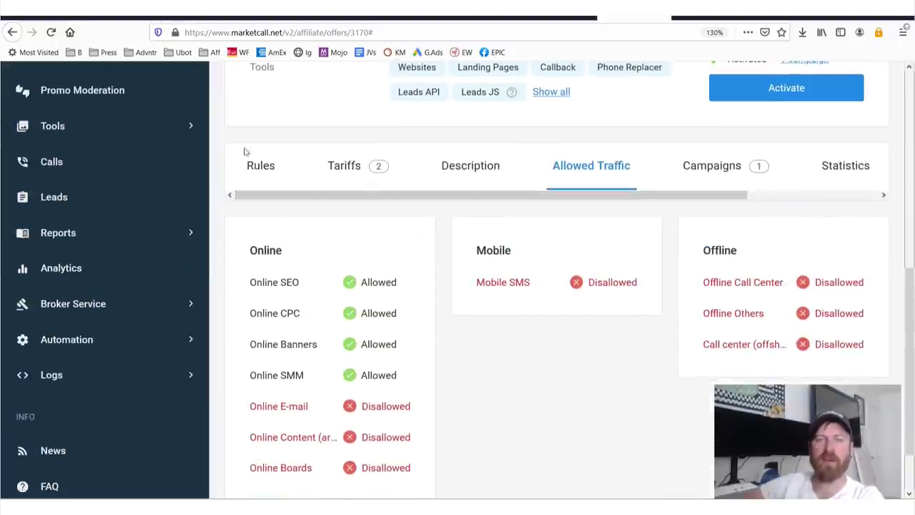
{"action": "left_click", "coordinate": [263, 170]}
{"action": "scroll", "coordinate": [383, 219], "scroll_direction": "up", "scroll_amount": 3}
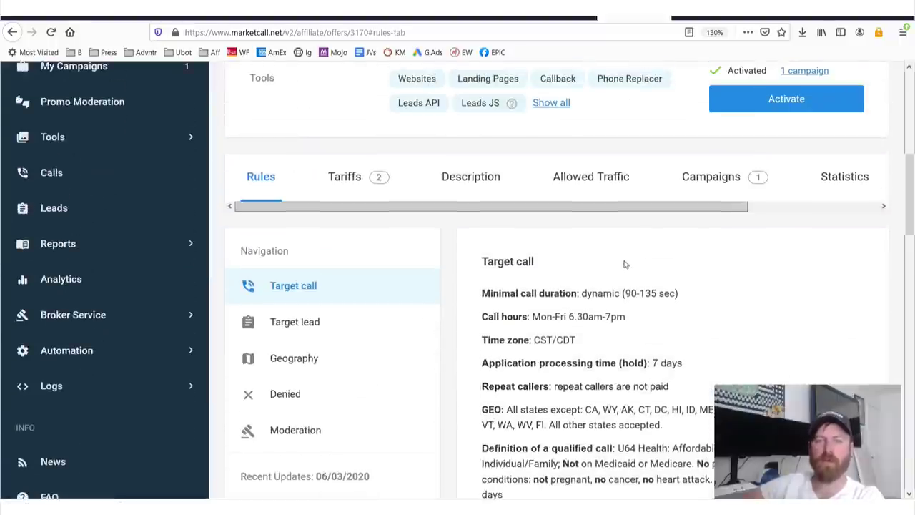
{"action": "scroll", "coordinate": [623, 262], "scroll_direction": "down", "scroll_amount": 2}
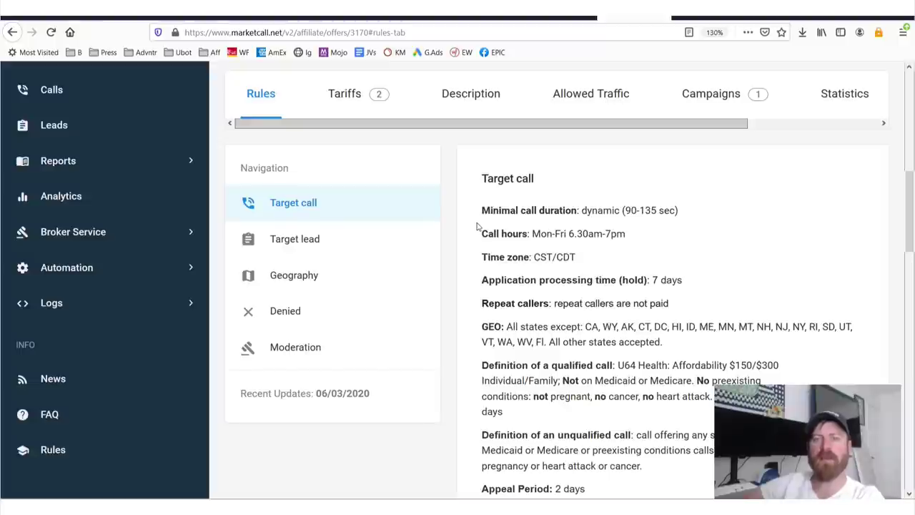
Outline the 90–135 sec minimal call duration and hand-write a circled '2 MIN' note with an arrow
{"action": "mouse_move", "coordinate": [477, 229]}
{"action": "left_mouse_down"}
{"action": "mouse_move", "coordinate": [464, 227]}
{"action": "mouse_move", "coordinate": [681, 235]}
{"action": "left_mouse_up"}
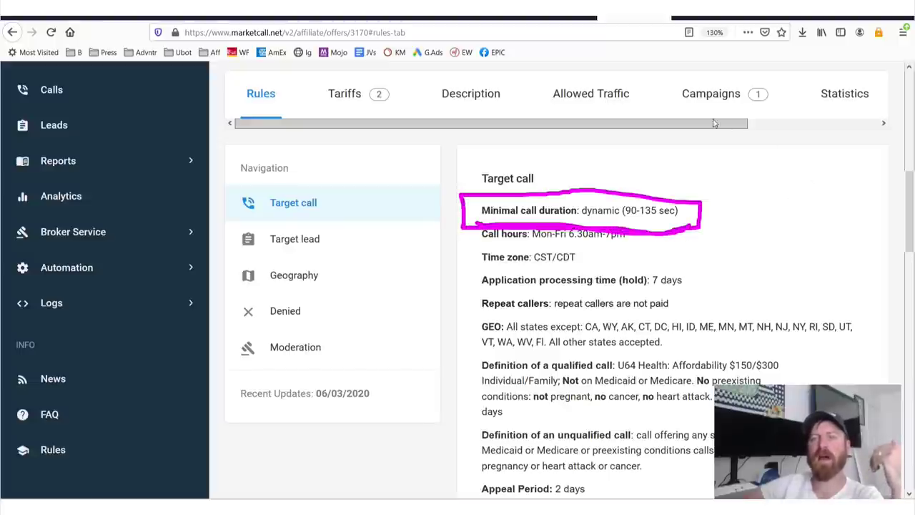
{"action": "mouse_move", "coordinate": [715, 122]}
{"action": "left_mouse_down"}
{"action": "mouse_move", "coordinate": [795, 199]}
{"action": "mouse_move", "coordinate": [736, 209]}
{"action": "mouse_move", "coordinate": [750, 236]}
{"action": "mouse_move", "coordinate": [754, 215]}
{"action": "left_mouse_up"}
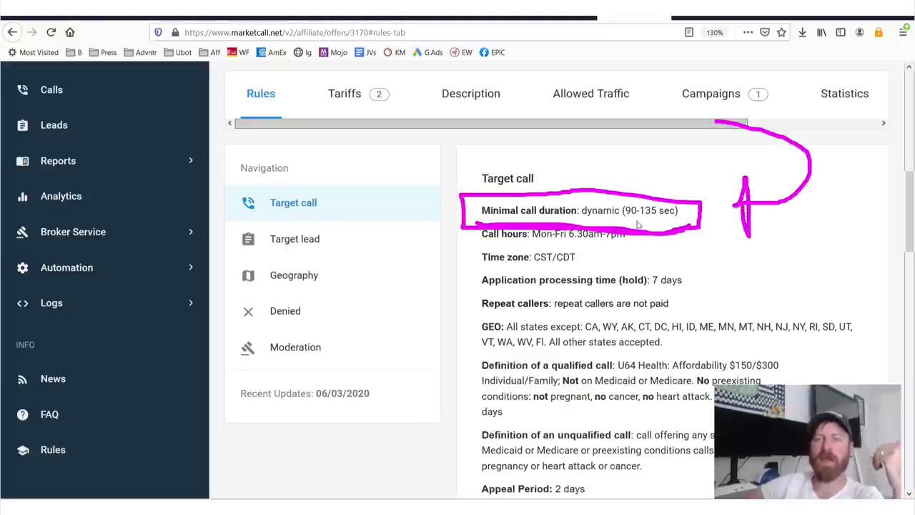
{"action": "mouse_move", "coordinate": [611, 224]}
{"action": "left_mouse_down"}
{"action": "mouse_move", "coordinate": [671, 228]}
{"action": "mouse_move", "coordinate": [683, 202]}
{"action": "mouse_move", "coordinate": [628, 198]}
{"action": "mouse_move", "coordinate": [614, 236]}
{"action": "left_mouse_up"}
{"action": "mouse_move", "coordinate": [501, 118]}
{"action": "left_mouse_down"}
{"action": "mouse_move", "coordinate": [562, 159]}
{"action": "mouse_move", "coordinate": [654, 128]}
{"action": "mouse_move", "coordinate": [658, 157]}
{"action": "left_mouse_up"}
{"action": "mouse_move", "coordinate": [674, 128]}
{"action": "left_mouse_down"}
{"action": "mouse_move", "coordinate": [679, 168]}
{"action": "mouse_move", "coordinate": [719, 143]}
{"action": "mouse_move", "coordinate": [718, 125]}
{"action": "left_mouse_up"}
{"action": "mouse_move", "coordinate": [519, 179]}
{"action": "left_mouse_down"}
{"action": "mouse_move", "coordinate": [760, 175]}
{"action": "mouse_move", "coordinate": [511, 88]}
{"action": "mouse_move", "coordinate": [479, 171]}
{"action": "mouse_move", "coordinate": [494, 169]}
{"action": "left_mouse_up"}
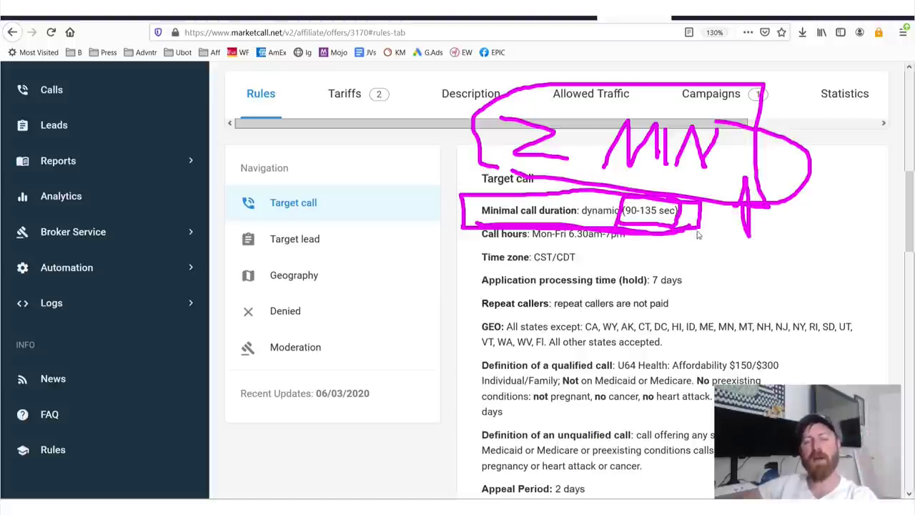
Box 'Health Insurance' in the offer title, mark a 4 beside the details, and return to the rules
{"action": "scroll", "coordinate": [379, 241], "scroll_direction": "up", "scroll_amount": 7}
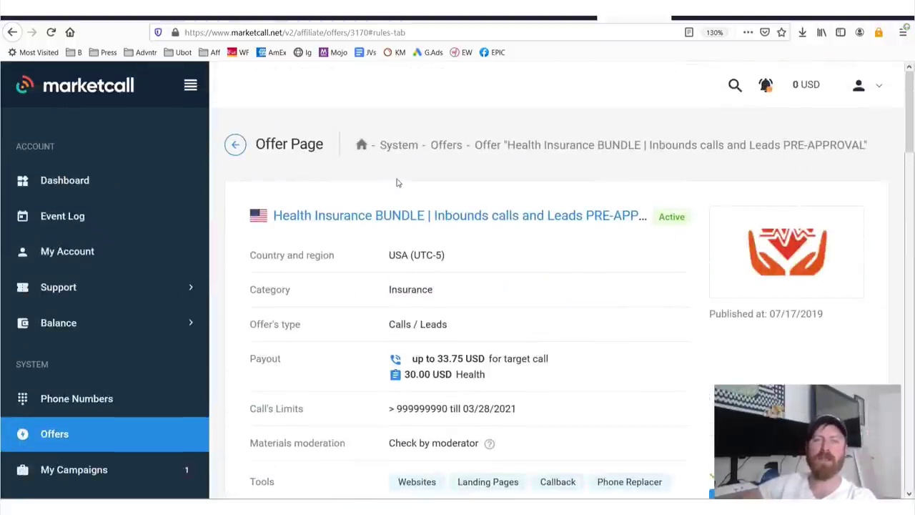
{"action": "mouse_move", "coordinate": [398, 180]}
{"action": "left_mouse_down"}
{"action": "mouse_move", "coordinate": [262, 176]}
{"action": "mouse_move", "coordinate": [267, 235]}
{"action": "mouse_move", "coordinate": [377, 241]}
{"action": "mouse_move", "coordinate": [366, 184]}
{"action": "mouse_move", "coordinate": [262, 230]}
{"action": "mouse_move", "coordinate": [379, 232]}
{"action": "mouse_move", "coordinate": [373, 206]}
{"action": "left_mouse_up"}
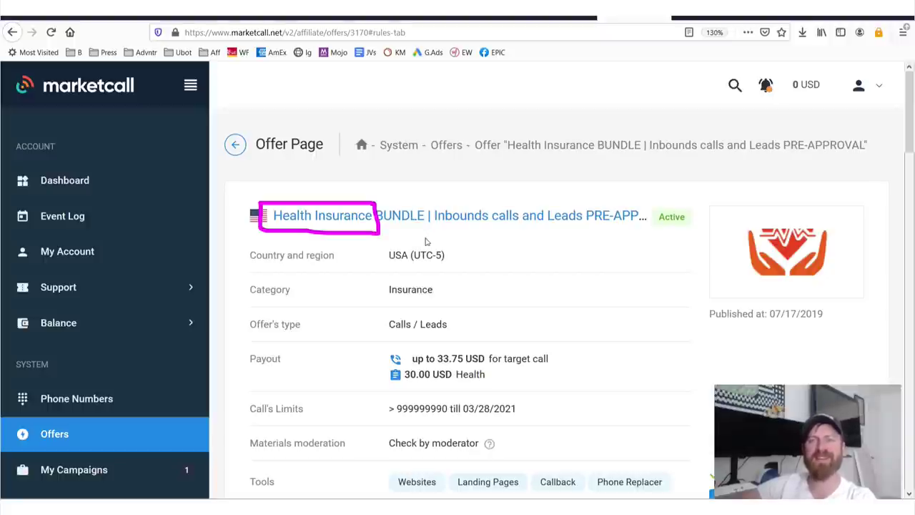
{"action": "mouse_move", "coordinate": [348, 390]}
{"action": "left_mouse_down"}
{"action": "mouse_move", "coordinate": [356, 257]}
{"action": "mouse_move", "coordinate": [339, 265]}
{"action": "mouse_move", "coordinate": [379, 271]}
{"action": "left_mouse_up"}
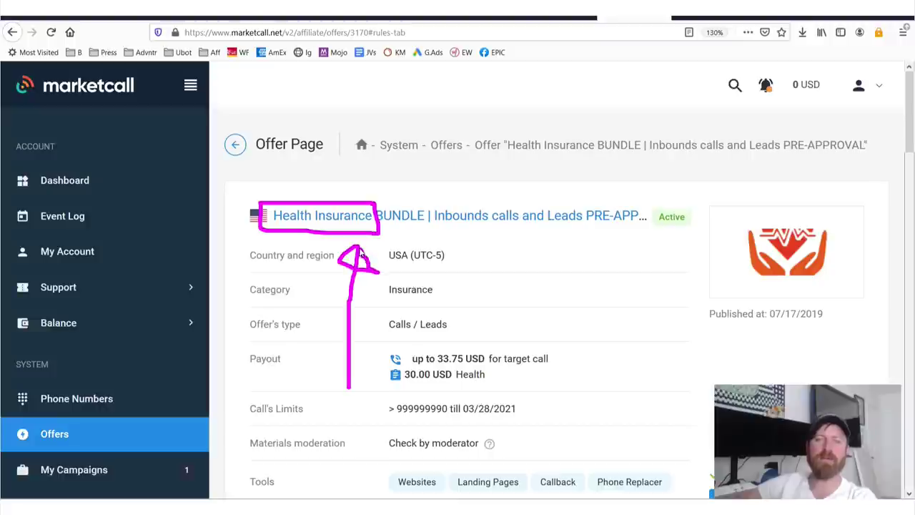
{"action": "scroll", "coordinate": [605, 261], "scroll_direction": "down", "scroll_amount": 10}
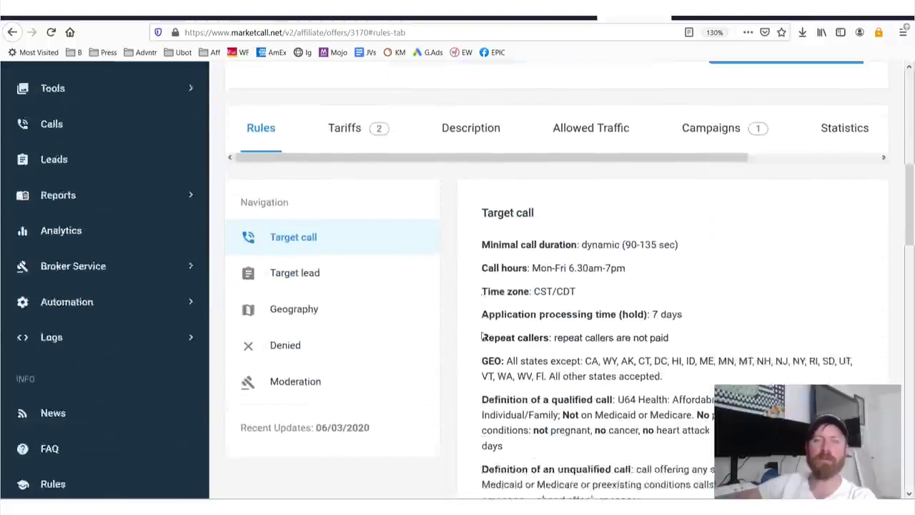
{"action": "scroll", "coordinate": [605, 261], "scroll_direction": "up", "scroll_amount": 1}
{"action": "mouse_move", "coordinate": [642, 141]}
{"action": "left_mouse_down"}
{"action": "mouse_move", "coordinate": [572, 135]}
{"action": "mouse_move", "coordinate": [536, 196]}
{"action": "mouse_move", "coordinate": [634, 190]}
{"action": "mouse_move", "coordinate": [627, 148]}
{"action": "left_mouse_up"}
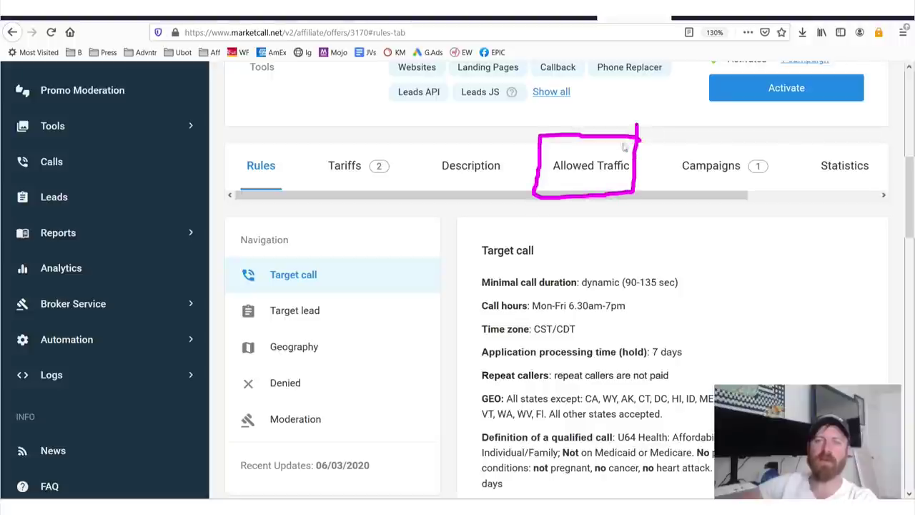
Show the Allowed Traffic list and mark the Online SEO, CPC, Banners and SMM rows
{"action": "left_click", "coordinate": [589, 172]}
{"action": "left_click_drag", "start_coordinate": [240, 230], "coordinate": [325, 236]}
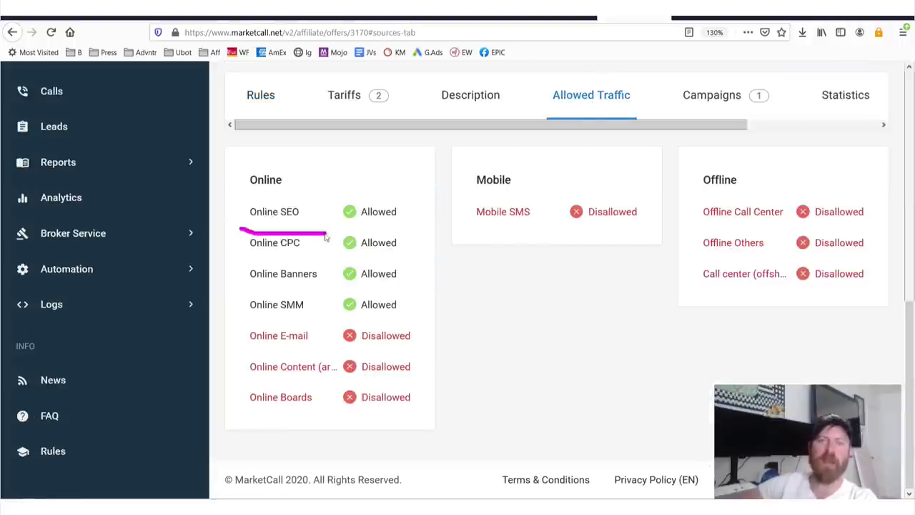
{"action": "left_click_drag", "start_coordinate": [232, 254], "coordinate": [324, 261]}
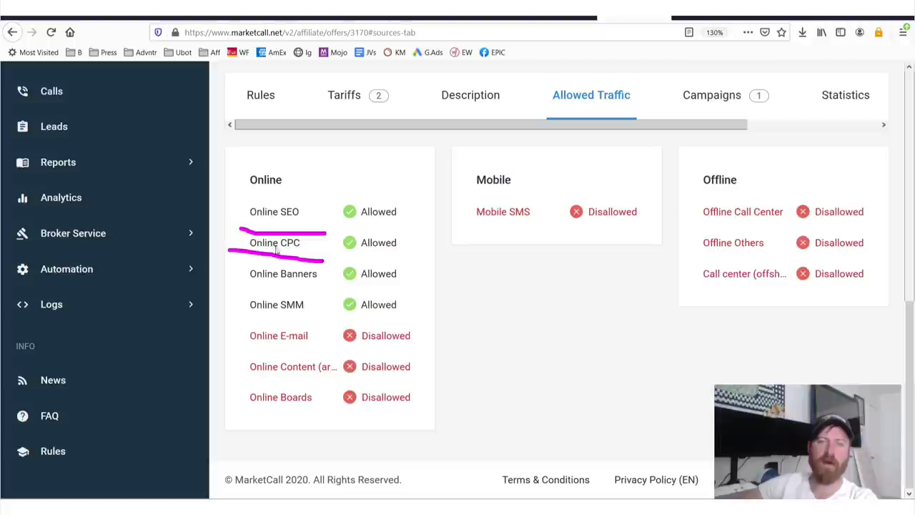
{"action": "left_click_drag", "start_coordinate": [242, 281], "coordinate": [332, 287]}
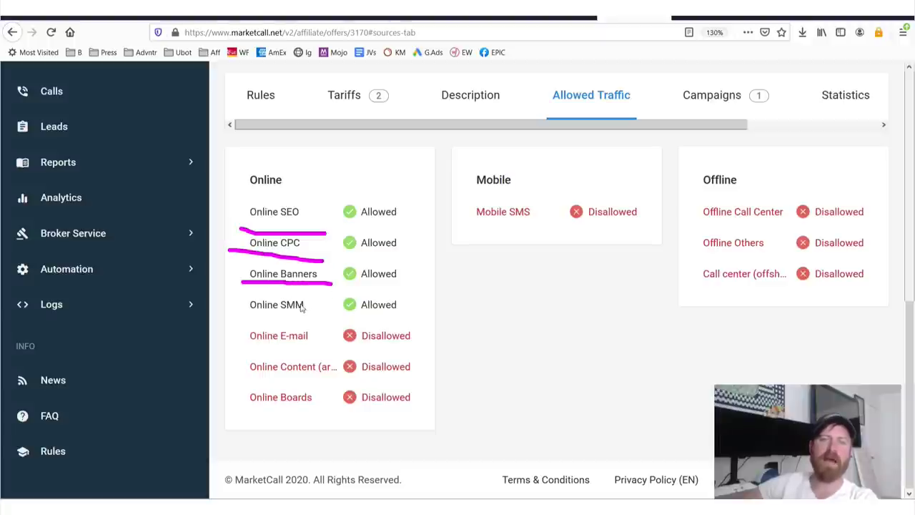
{"action": "mouse_move", "coordinate": [246, 313]}
{"action": "left_mouse_down"}
{"action": "mouse_move", "coordinate": [333, 327]}
{"action": "mouse_move", "coordinate": [325, 293]}
{"action": "mouse_move", "coordinate": [264, 294]}
{"action": "mouse_move", "coordinate": [234, 314]}
{"action": "mouse_move", "coordinate": [260, 317]}
{"action": "left_mouse_up"}
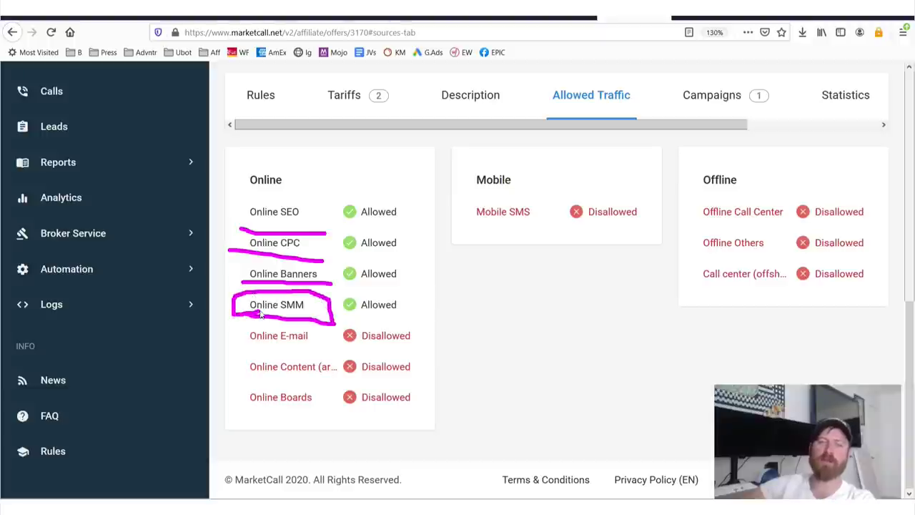
{"action": "mouse_move", "coordinate": [244, 262]}
{"action": "left_mouse_down"}
{"action": "mouse_move", "coordinate": [319, 286]}
{"action": "mouse_move", "coordinate": [328, 266]}
{"action": "mouse_move", "coordinate": [226, 269]}
{"action": "mouse_move", "coordinate": [246, 254]}
{"action": "mouse_move", "coordinate": [315, 251]}
{"action": "mouse_move", "coordinate": [221, 236]}
{"action": "mouse_move", "coordinate": [236, 241]}
{"action": "left_mouse_up"}
{"action": "mouse_move", "coordinate": [245, 201]}
{"action": "left_mouse_down"}
{"action": "mouse_move", "coordinate": [250, 228]}
{"action": "mouse_move", "coordinate": [320, 204]}
{"action": "mouse_move", "coordinate": [223, 198]}
{"action": "left_mouse_up"}
Clear that ink and underline disallowed E-mail, Content, Boards, Mobile SMS, Offline Others and offshore rows
{"action": "key", "text": "Escape"}
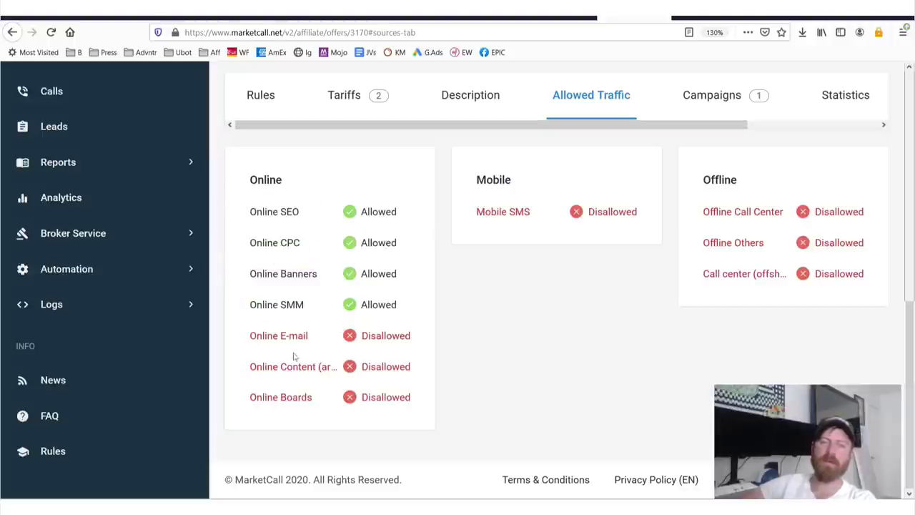
{"action": "left_click_drag", "start_coordinate": [410, 337], "coordinate": [249, 335]}
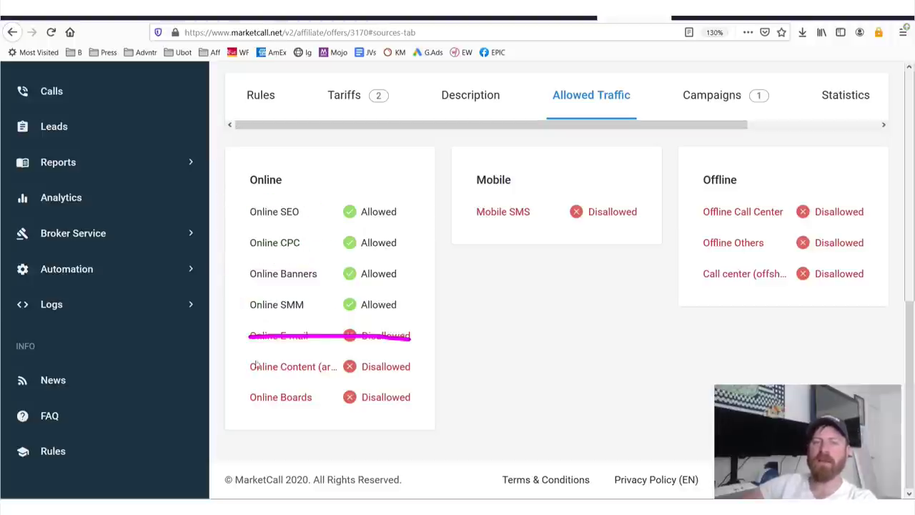
{"action": "left_click_drag", "start_coordinate": [229, 375], "coordinate": [403, 390]}
{"action": "left_click_drag", "start_coordinate": [233, 410], "coordinate": [395, 412]}
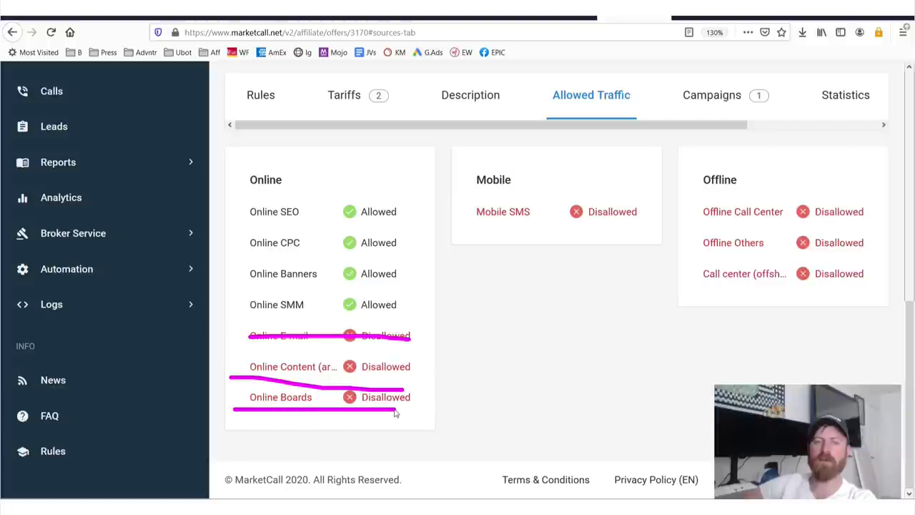
{"action": "left_click_drag", "start_coordinate": [494, 227], "coordinate": [871, 225]}
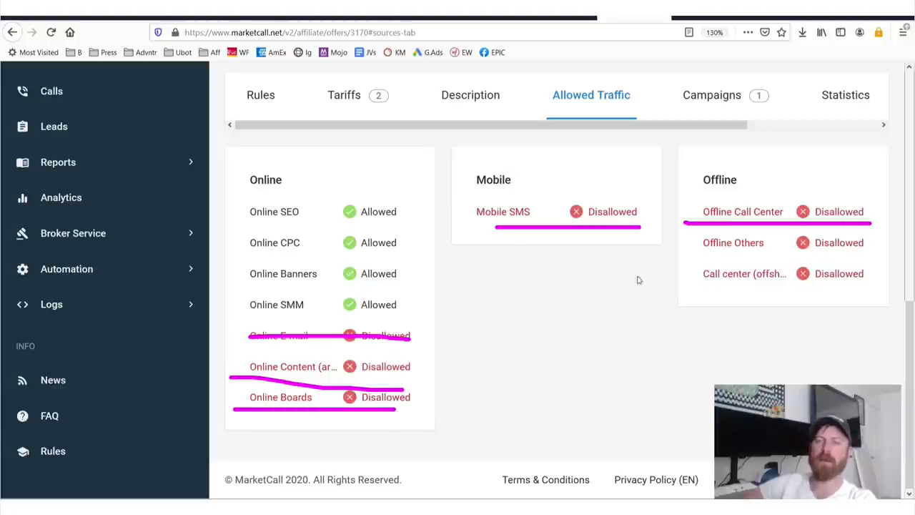
{"action": "left_click_drag", "start_coordinate": [706, 255], "coordinate": [872, 270]}
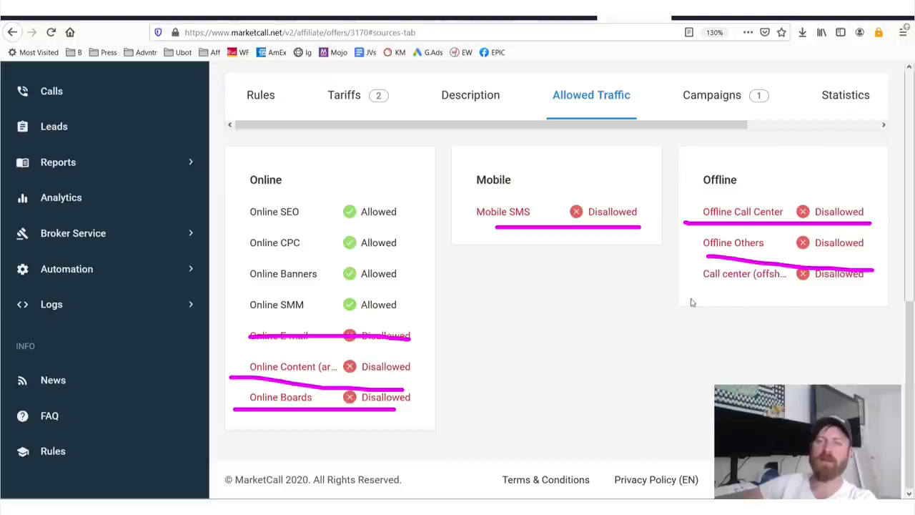
{"action": "left_click_drag", "start_coordinate": [692, 298], "coordinate": [849, 290]}
Clear the markup and loop the four allowed online sources, with an arrow from Mobile SMS
{"action": "key", "text": "Escape"}
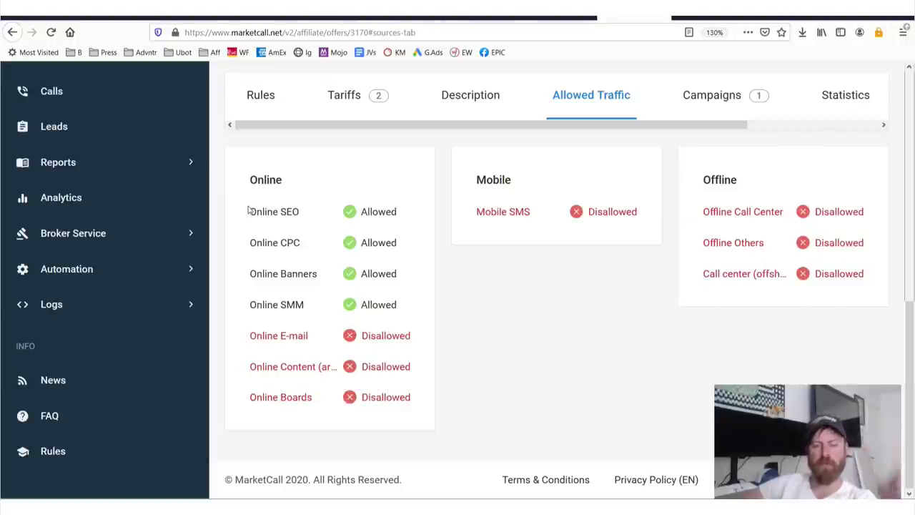
{"action": "mouse_move", "coordinate": [247, 197]}
{"action": "left_mouse_down"}
{"action": "mouse_move", "coordinate": [234, 289]}
{"action": "mouse_move", "coordinate": [356, 327]}
{"action": "mouse_move", "coordinate": [423, 273]}
{"action": "mouse_move", "coordinate": [252, 204]}
{"action": "left_mouse_up"}
{"action": "mouse_move", "coordinate": [372, 130]}
{"action": "left_mouse_down"}
{"action": "mouse_move", "coordinate": [417, 133]}
{"action": "mouse_move", "coordinate": [468, 272]}
{"action": "mouse_move", "coordinate": [471, 232]}
{"action": "mouse_move", "coordinate": [449, 279]}
{"action": "mouse_move", "coordinate": [461, 261]}
{"action": "mouse_move", "coordinate": [458, 304]}
{"action": "left_mouse_up"}
{"action": "key", "text": "Escape"}
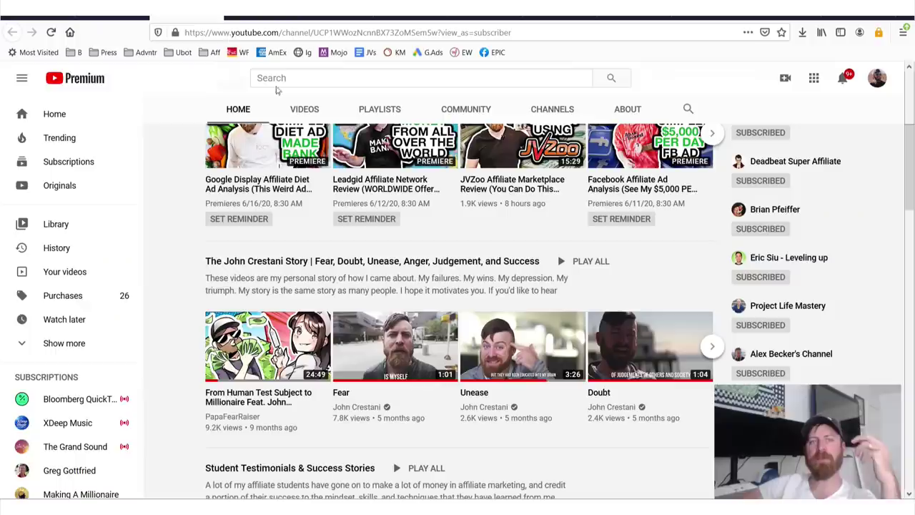
{"action": "scroll", "coordinate": [458, 286], "scroll_direction": "down", "scroll_amount": 5}
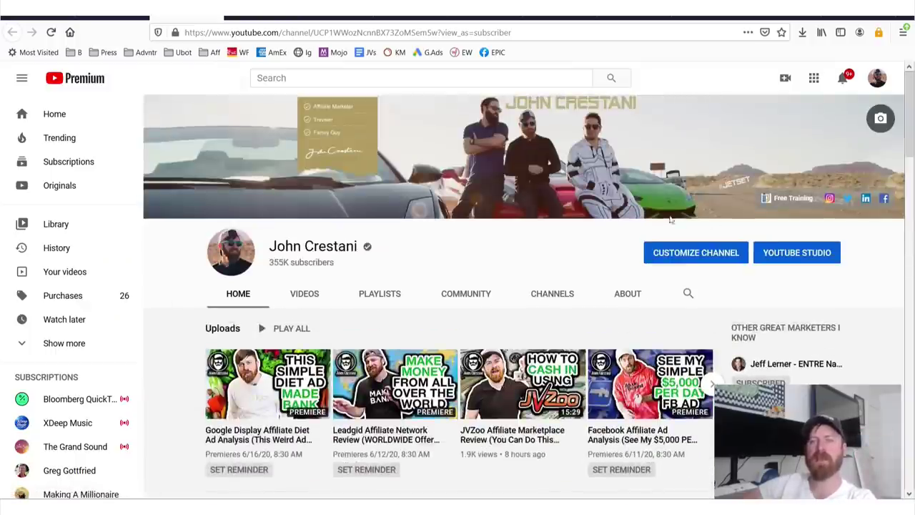
{"action": "mouse_move", "coordinate": [637, 252]}
{"action": "left_mouse_down"}
{"action": "mouse_move", "coordinate": [795, 251]}
{"action": "mouse_move", "coordinate": [620, 219]}
{"action": "mouse_move", "coordinate": [748, 258]}
{"action": "mouse_move", "coordinate": [704, 239]}
{"action": "left_mouse_up"}
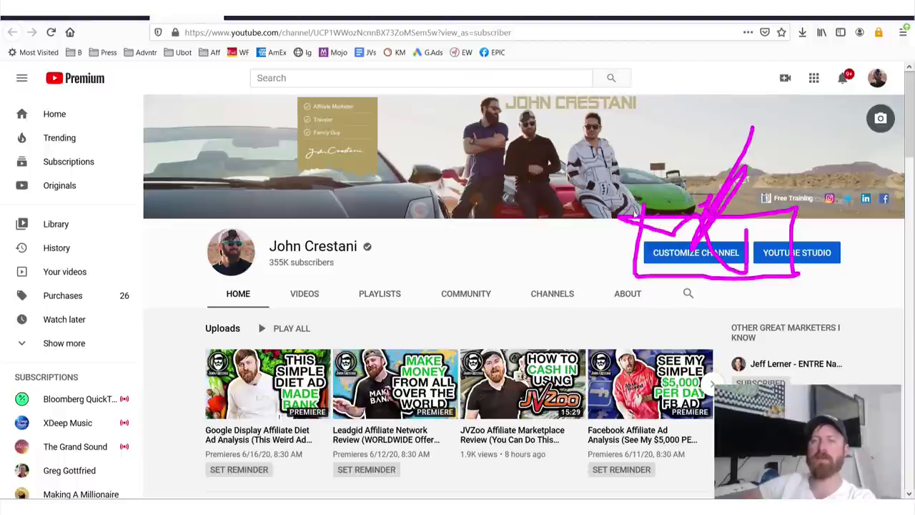
{"action": "key", "text": "Escape"}
{"action": "scroll", "coordinate": [473, 236], "scroll_direction": "down", "scroll_amount": 1}
{"action": "scroll", "coordinate": [472, 236], "scroll_direction": "down", "scroll_amount": 15}
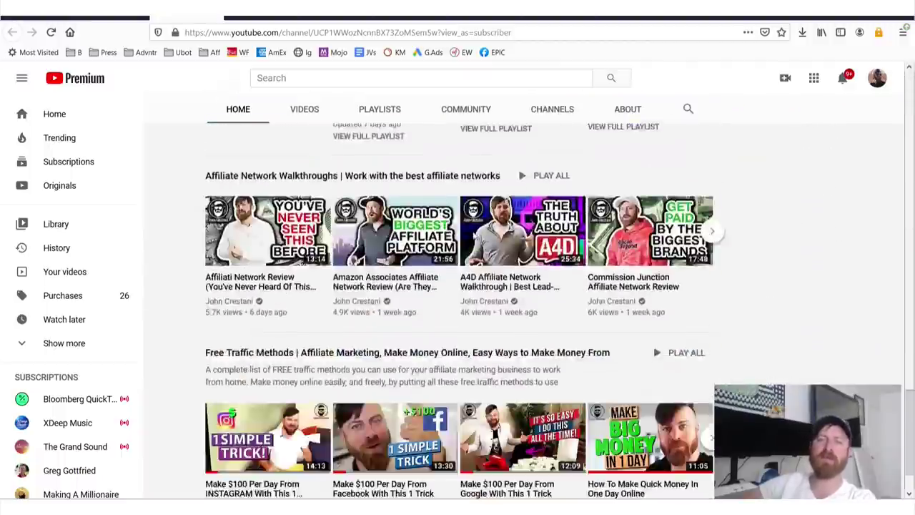
{"action": "mouse_move", "coordinate": [197, 275]}
{"action": "left_mouse_down"}
{"action": "mouse_move", "coordinate": [194, 442]}
{"action": "mouse_move", "coordinate": [449, 495]}
{"action": "mouse_move", "coordinate": [715, 493]}
{"action": "mouse_move", "coordinate": [619, 248]}
{"action": "left_mouse_up"}
{"action": "left_click_drag", "start_coordinate": [490, 249], "coordinate": [222, 265]}
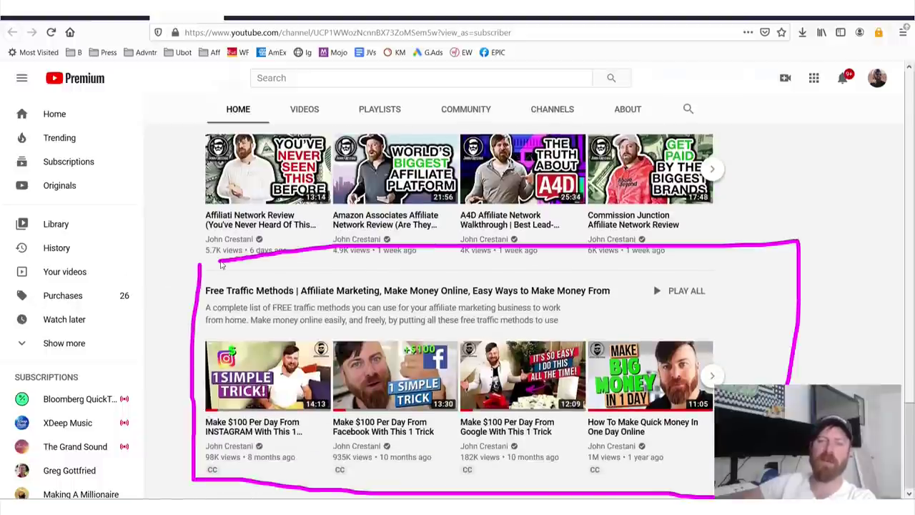
{"action": "left_click_drag", "start_coordinate": [282, 109], "coordinate": [280, 247]}
{"action": "mouse_move", "coordinate": [266, 204]}
{"action": "left_mouse_down"}
{"action": "mouse_move", "coordinate": [282, 227]}
{"action": "mouse_move", "coordinate": [331, 201]}
{"action": "mouse_move", "coordinate": [296, 207]}
{"action": "mouse_move", "coordinate": [311, 216]}
{"action": "left_mouse_up"}
{"action": "mouse_move", "coordinate": [497, 103]}
{"action": "left_mouse_down"}
{"action": "mouse_move", "coordinate": [490, 200]}
{"action": "mouse_move", "coordinate": [532, 175]}
{"action": "left_mouse_up"}
{"action": "left_click_drag", "start_coordinate": [715, 102], "coordinate": [715, 239]}
{"action": "mouse_move", "coordinate": [711, 202]}
{"action": "left_mouse_down"}
{"action": "mouse_move", "coordinate": [756, 203]}
{"action": "mouse_move", "coordinate": [704, 217]}
{"action": "mouse_move", "coordinate": [685, 209]}
{"action": "mouse_move", "coordinate": [697, 203]}
{"action": "mouse_move", "coordinate": [706, 223]}
{"action": "mouse_move", "coordinate": [718, 206]}
{"action": "mouse_move", "coordinate": [701, 212]}
{"action": "mouse_move", "coordinate": [729, 214]}
{"action": "mouse_move", "coordinate": [705, 229]}
{"action": "left_mouse_up"}
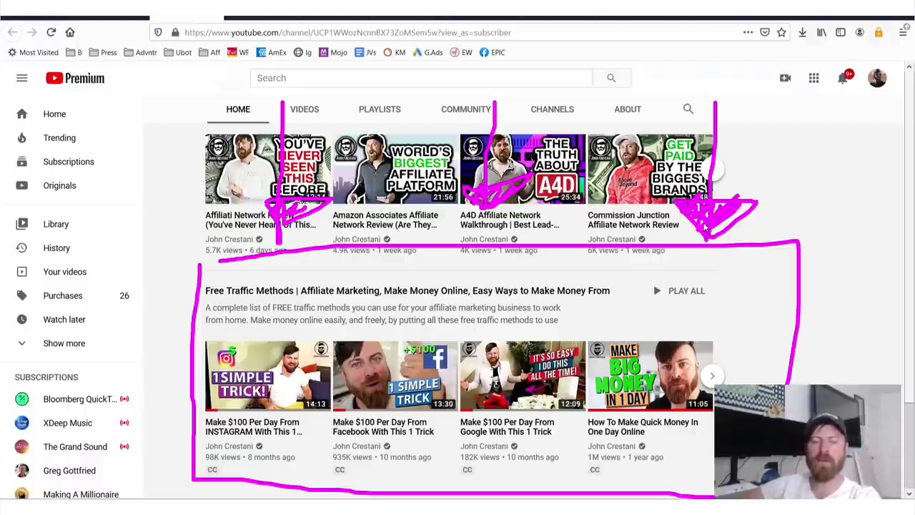
{"action": "key", "text": "Escape"}
{"action": "scroll", "coordinate": [672, 254], "scroll_direction": "down", "scroll_amount": 5}
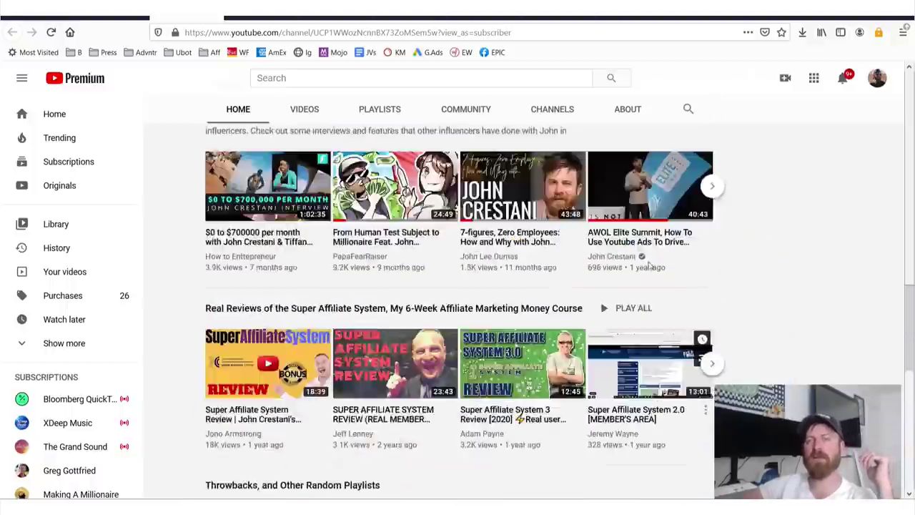
{"action": "scroll", "coordinate": [650, 264], "scroll_direction": "up", "scroll_amount": 10}
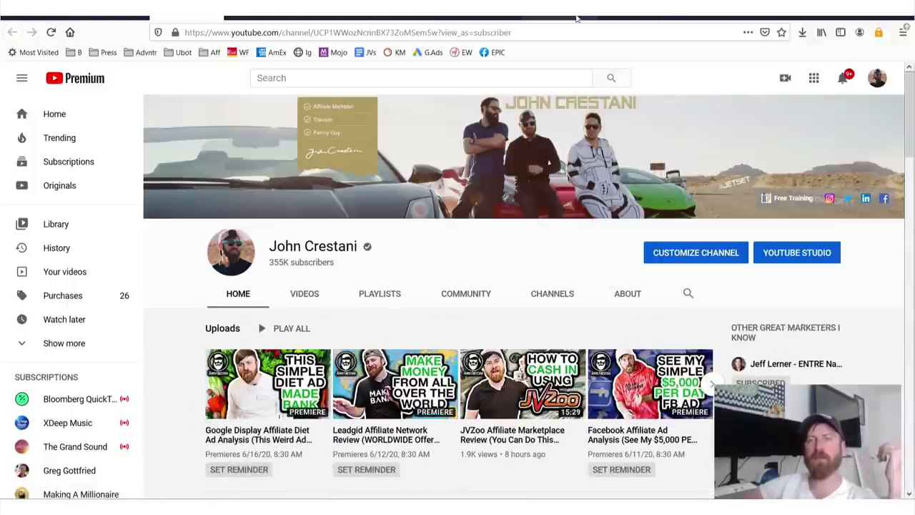
Back on the Marketcall rules, circle the Call hours line and add several arrows pointing at it
{"action": "left_click", "coordinate": [577, 18]}
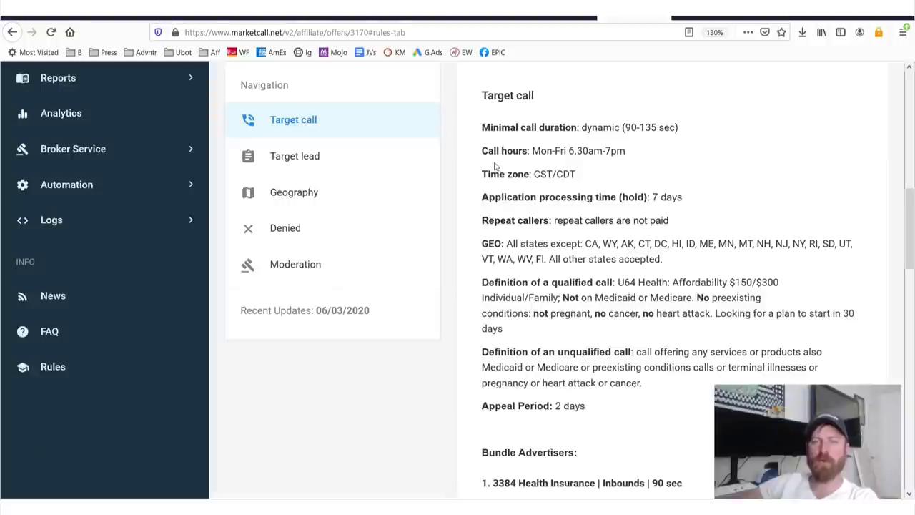
{"action": "mouse_move", "coordinate": [484, 165]}
{"action": "left_mouse_down"}
{"action": "mouse_move", "coordinate": [648, 162]}
{"action": "mouse_move", "coordinate": [645, 140]}
{"action": "mouse_move", "coordinate": [478, 136]}
{"action": "mouse_move", "coordinate": [484, 167]}
{"action": "mouse_move", "coordinate": [639, 169]}
{"action": "left_mouse_up"}
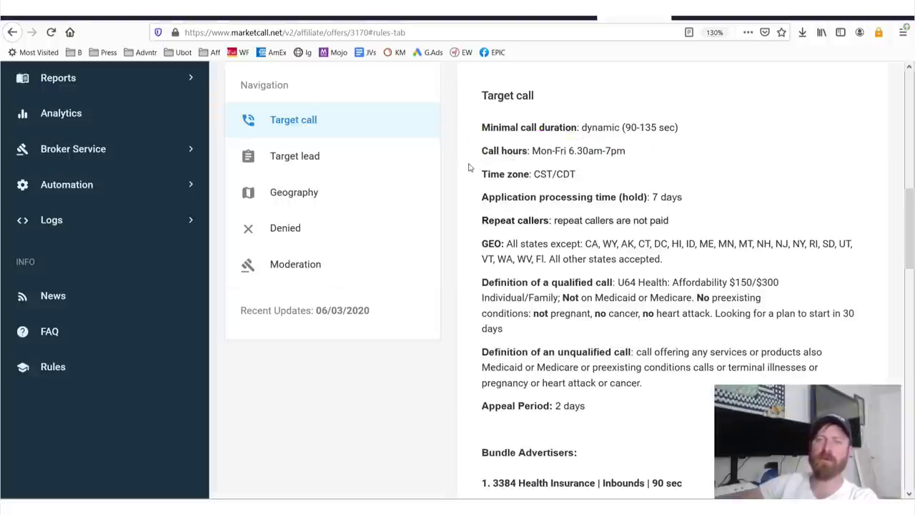
{"action": "mouse_move", "coordinate": [469, 167]}
{"action": "left_mouse_down"}
{"action": "mouse_move", "coordinate": [572, 172]}
{"action": "mouse_move", "coordinate": [654, 142]}
{"action": "mouse_move", "coordinate": [501, 140]}
{"action": "mouse_move", "coordinate": [470, 163]}
{"action": "left_mouse_up"}
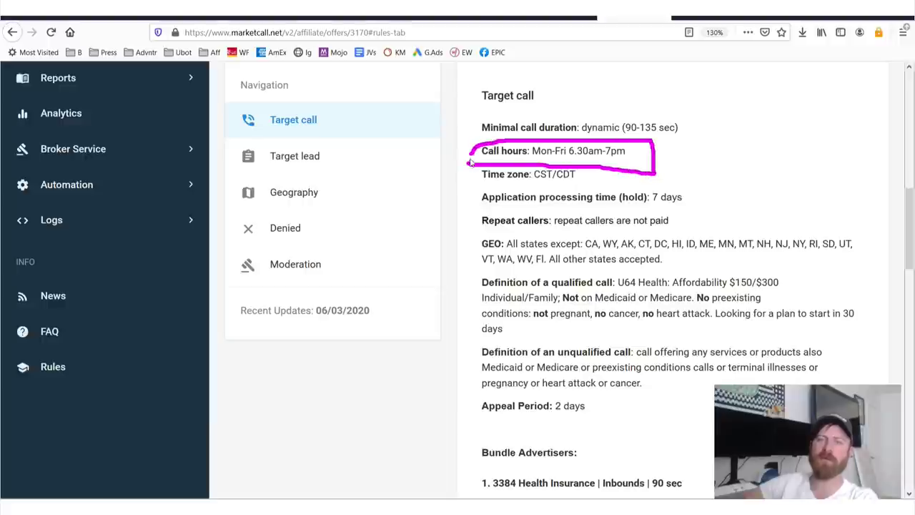
{"action": "mouse_move", "coordinate": [687, 56]}
{"action": "left_mouse_down"}
{"action": "mouse_move", "coordinate": [701, 149]}
{"action": "mouse_move", "coordinate": [669, 157]}
{"action": "mouse_move", "coordinate": [690, 175]}
{"action": "mouse_move", "coordinate": [681, 169]}
{"action": "mouse_move", "coordinate": [685, 146]}
{"action": "left_mouse_up"}
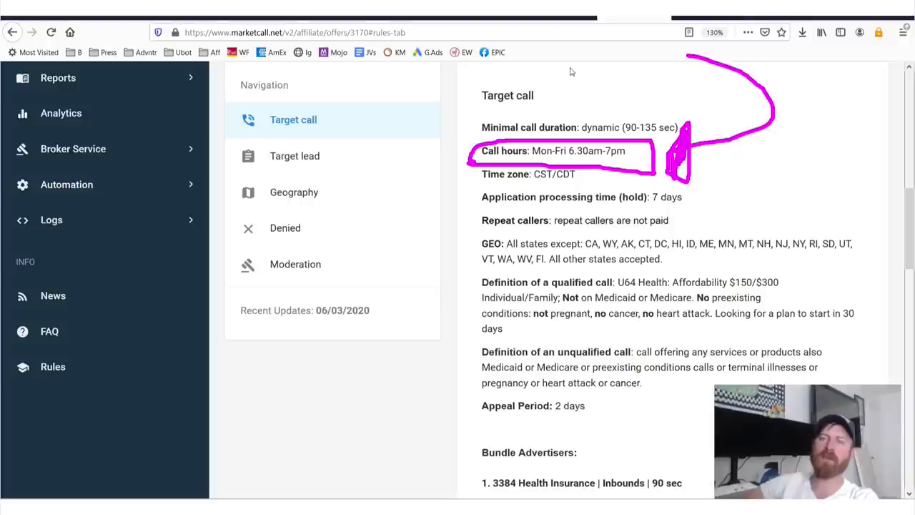
{"action": "mouse_move", "coordinate": [598, 61]}
{"action": "left_mouse_down"}
{"action": "mouse_move", "coordinate": [398, 93]}
{"action": "mouse_move", "coordinate": [446, 156]}
{"action": "mouse_move", "coordinate": [437, 120]}
{"action": "mouse_move", "coordinate": [481, 158]}
{"action": "mouse_move", "coordinate": [437, 161]}
{"action": "mouse_move", "coordinate": [439, 127]}
{"action": "mouse_move", "coordinate": [424, 173]}
{"action": "left_mouse_up"}
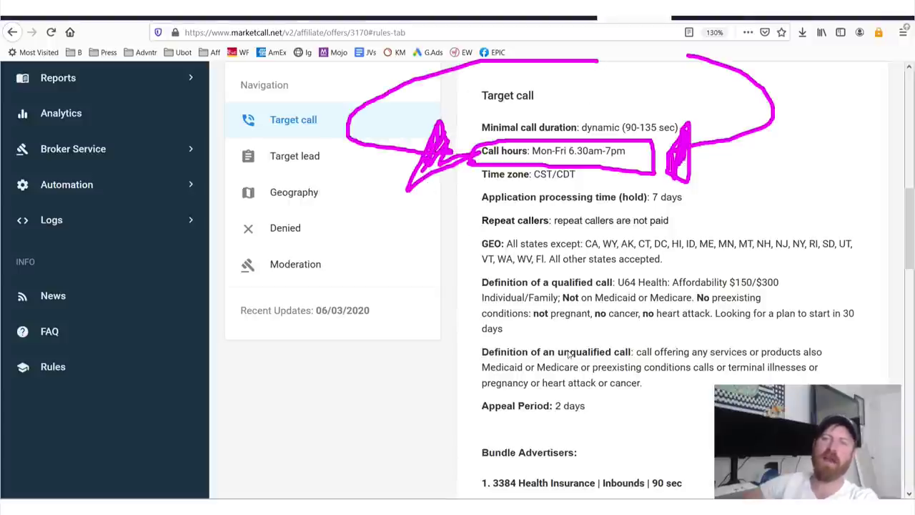
{"action": "mouse_move", "coordinate": [570, 355]}
{"action": "left_mouse_down"}
{"action": "mouse_move", "coordinate": [589, 219]}
{"action": "mouse_move", "coordinate": [580, 191]}
{"action": "mouse_move", "coordinate": [634, 206]}
{"action": "mouse_move", "coordinate": [604, 173]}
{"action": "mouse_move", "coordinate": [568, 193]}
{"action": "mouse_move", "coordinate": [612, 177]}
{"action": "mouse_move", "coordinate": [607, 206]}
{"action": "left_mouse_up"}
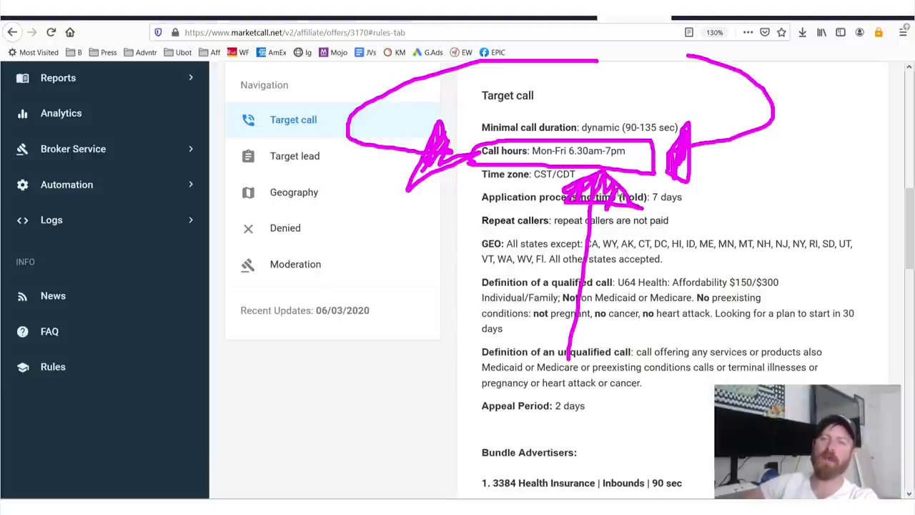
{"action": "mouse_move", "coordinate": [613, 77]}
{"action": "left_mouse_down"}
{"action": "mouse_move", "coordinate": [608, 131]}
{"action": "mouse_move", "coordinate": [661, 107]}
{"action": "mouse_move", "coordinate": [600, 108]}
{"action": "left_mouse_up"}
Erase that ink, box and underline the 7-day processing hold, and underline Not on Medicaid or Medicare
{"action": "key", "text": "Escape"}
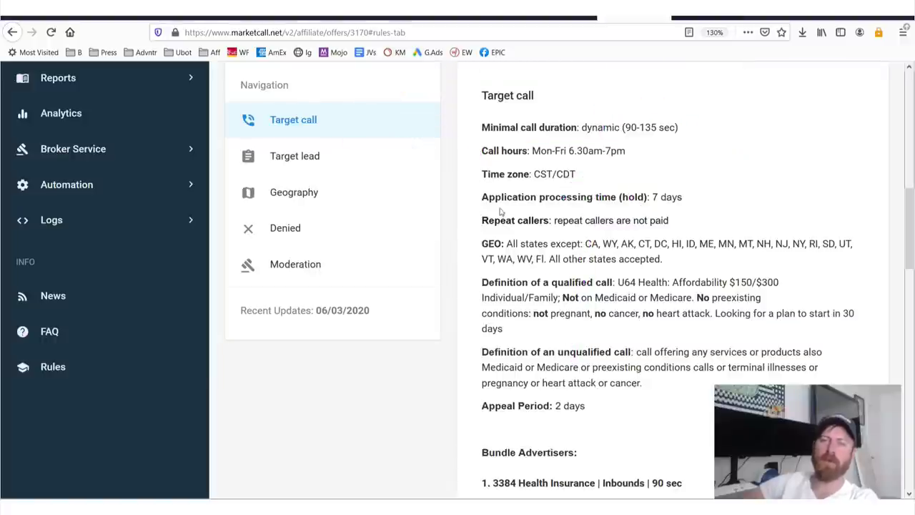
{"action": "mouse_move", "coordinate": [501, 212]}
{"action": "left_mouse_down"}
{"action": "mouse_move", "coordinate": [671, 218]}
{"action": "mouse_move", "coordinate": [697, 188]}
{"action": "mouse_move", "coordinate": [469, 192]}
{"action": "mouse_move", "coordinate": [468, 222]}
{"action": "mouse_move", "coordinate": [522, 213]}
{"action": "left_mouse_up"}
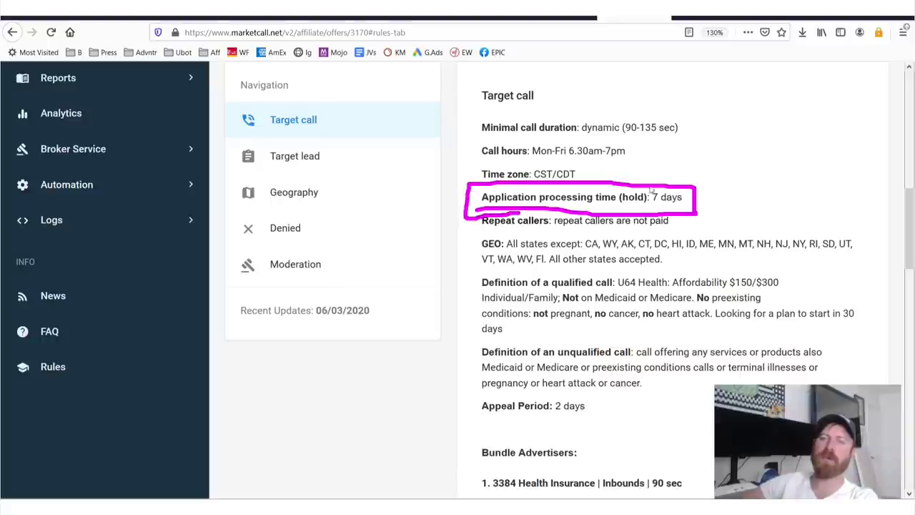
{"action": "mouse_move", "coordinate": [669, 71]}
{"action": "left_mouse_down"}
{"action": "mouse_move", "coordinate": [804, 104]}
{"action": "mouse_move", "coordinate": [713, 222]}
{"action": "left_mouse_up"}
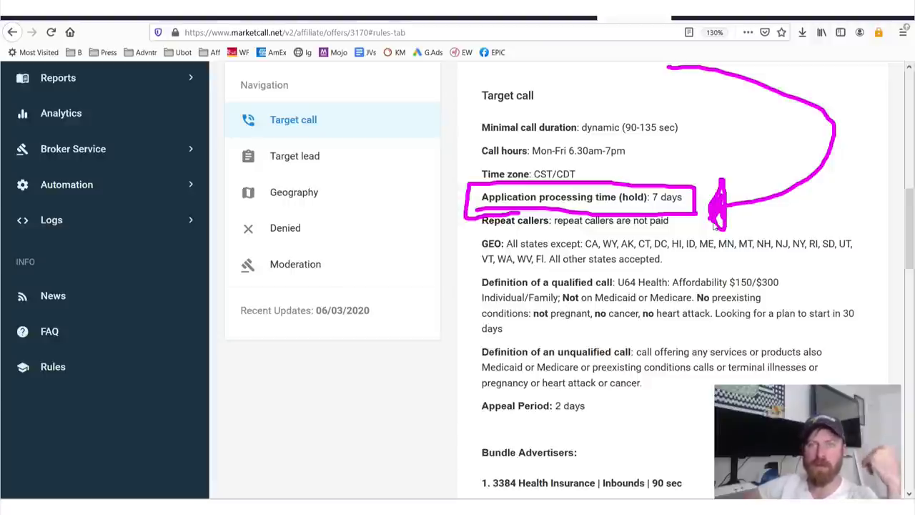
{"action": "left_click_drag", "start_coordinate": [563, 308], "coordinate": [769, 318]}
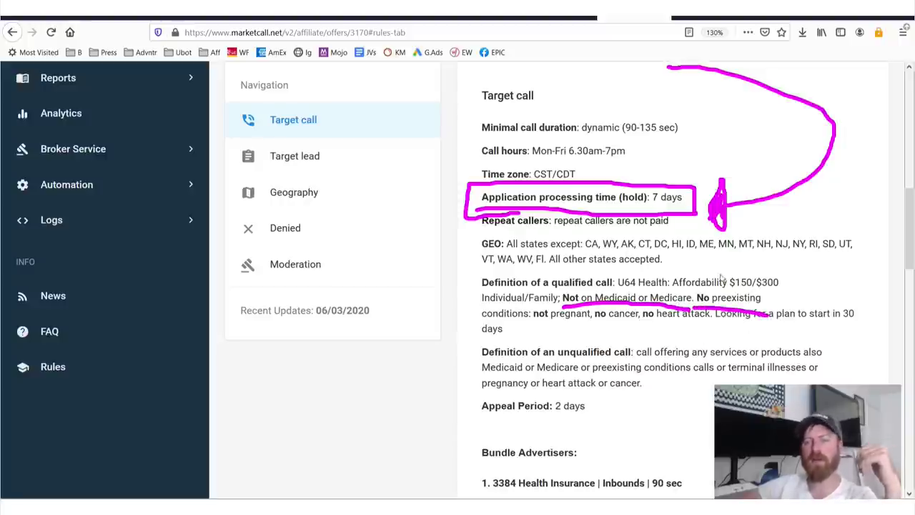
{"action": "mouse_move", "coordinate": [720, 148]}
{"action": "left_mouse_down"}
{"action": "mouse_move", "coordinate": [345, 132]}
{"action": "mouse_move", "coordinate": [461, 189]}
{"action": "mouse_move", "coordinate": [424, 233]}
{"action": "mouse_move", "coordinate": [447, 183]}
{"action": "left_mouse_up"}
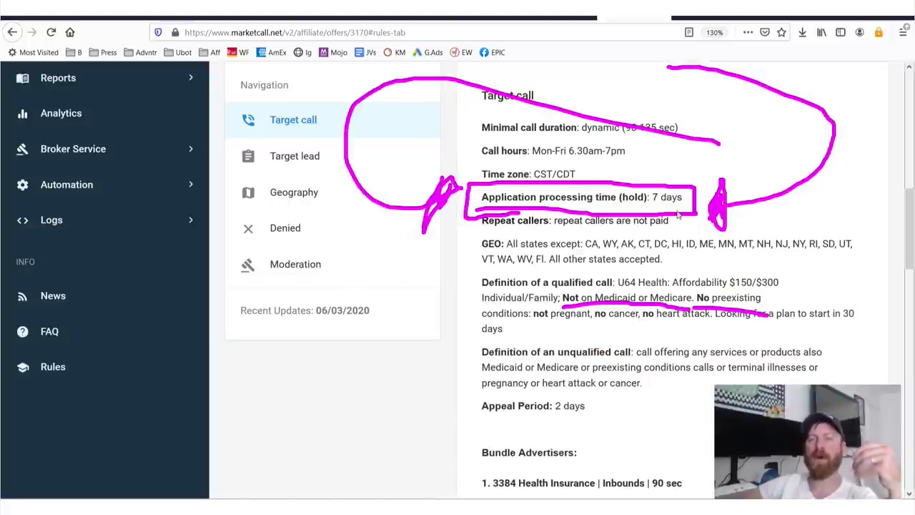
{"action": "left_click_drag", "start_coordinate": [648, 210], "coordinate": [699, 211]}
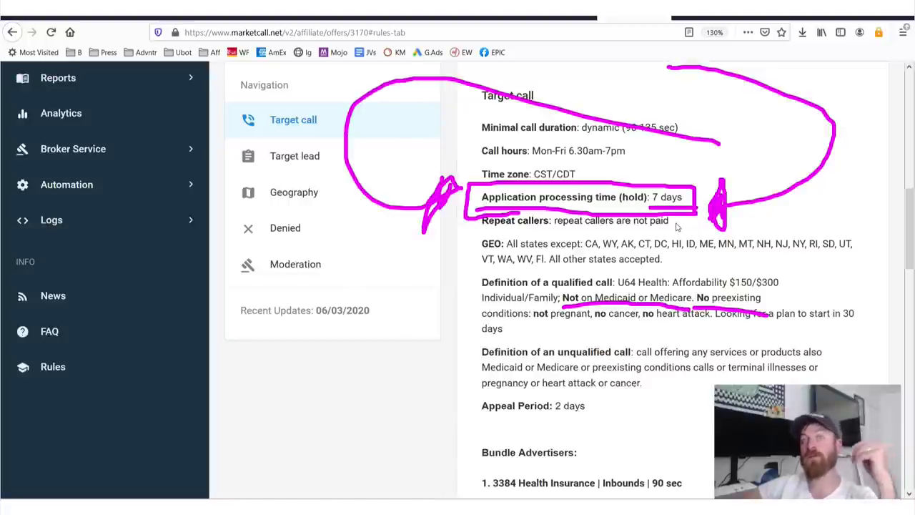
Box the up-to-33.75 USD / 30.00 USD Health payout and draw an arrow to it from the offer title
{"action": "key", "text": "Escape"}
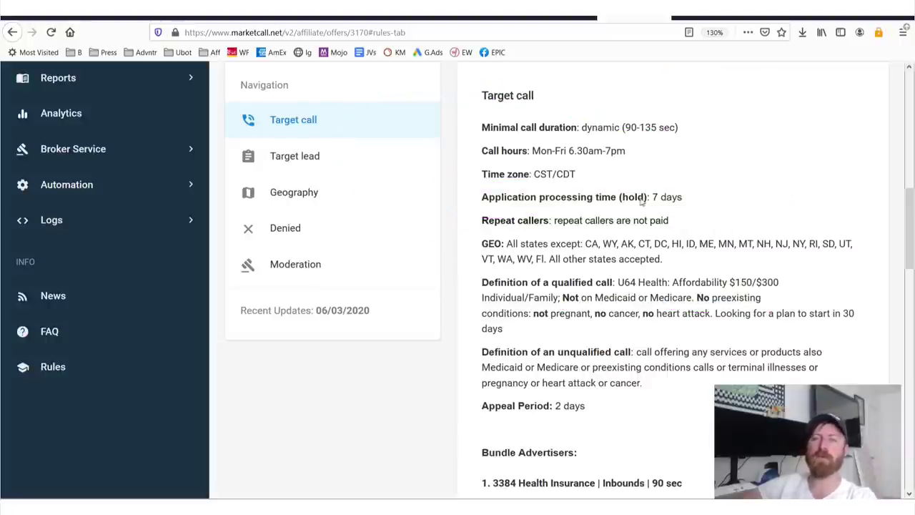
{"action": "mouse_move", "coordinate": [428, 389]}
{"action": "left_mouse_down"}
{"action": "mouse_move", "coordinate": [550, 386]}
{"action": "mouse_move", "coordinate": [369, 382]}
{"action": "mouse_move", "coordinate": [529, 392]}
{"action": "left_mouse_up"}
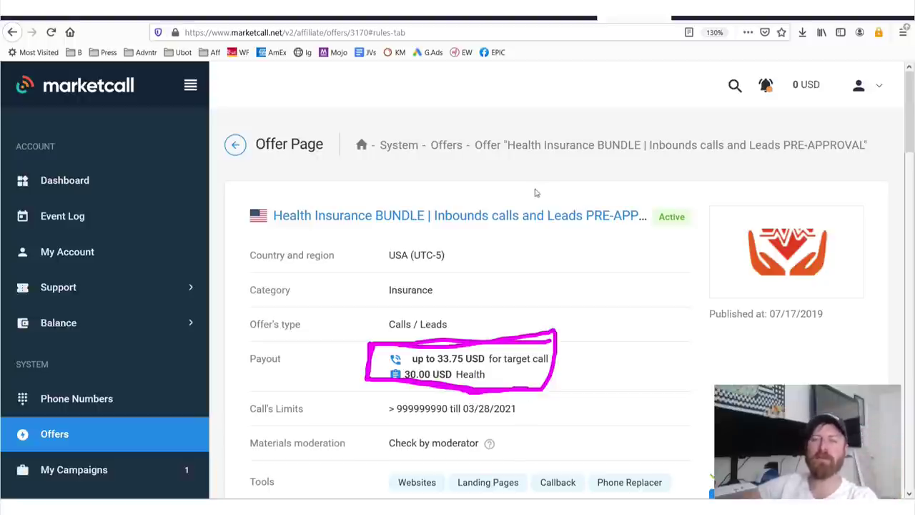
{"action": "mouse_move", "coordinate": [522, 154]}
{"action": "left_mouse_down"}
{"action": "mouse_move", "coordinate": [627, 159]}
{"action": "mouse_move", "coordinate": [602, 357]}
{"action": "mouse_move", "coordinate": [586, 333]}
{"action": "mouse_move", "coordinate": [599, 318]}
{"action": "mouse_move", "coordinate": [611, 395]}
{"action": "mouse_move", "coordinate": [586, 354]}
{"action": "mouse_move", "coordinate": [594, 334]}
{"action": "mouse_move", "coordinate": [597, 382]}
{"action": "left_mouse_up"}
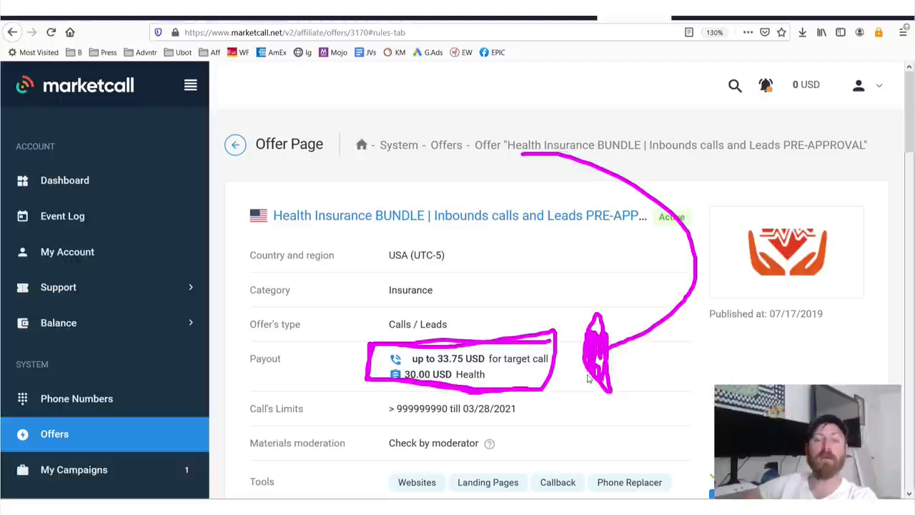
{"action": "scroll", "coordinate": [639, 333], "scroll_direction": "down", "scroll_amount": 10}
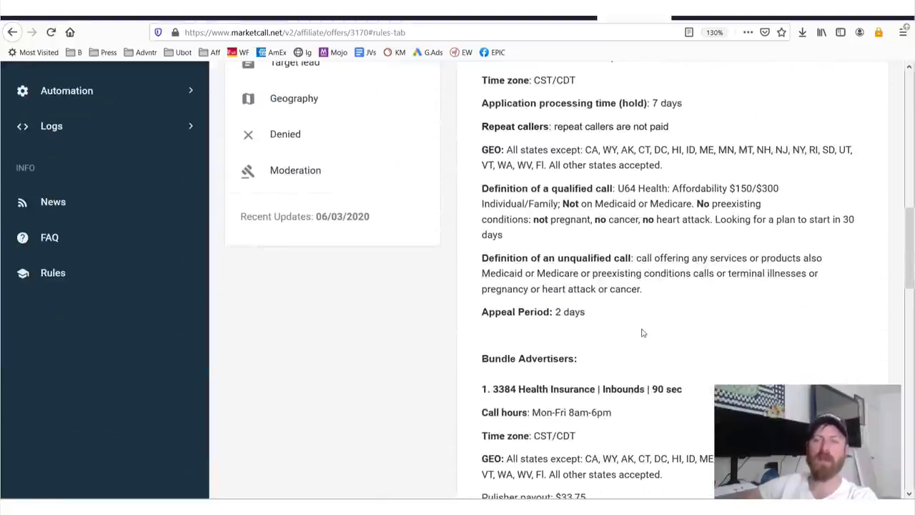
Underline U64 $150/$300, no Medicaid/Medicare, no preexisting conditions and 30-day start, then bracket the paragraph
{"action": "scroll", "coordinate": [575, 318], "scroll_direction": "up", "scroll_amount": 2}
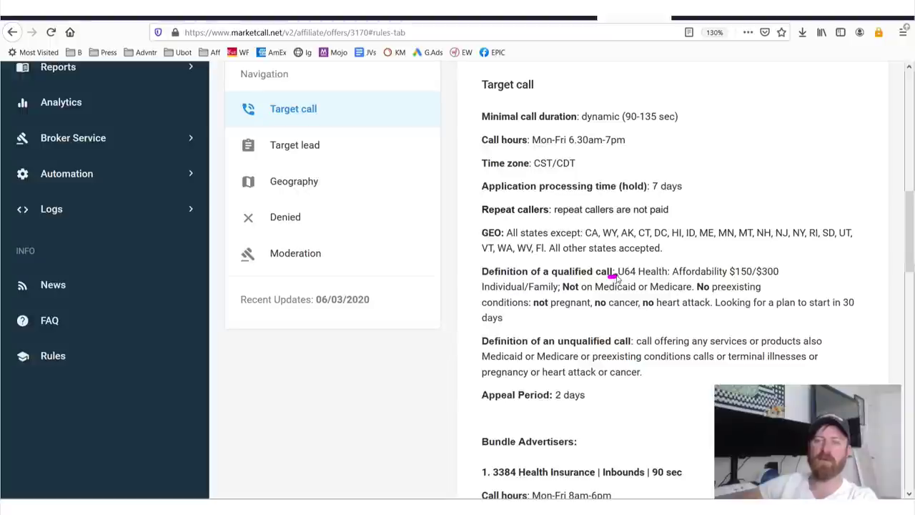
{"action": "left_click_drag", "start_coordinate": [622, 276], "coordinate": [778, 285]}
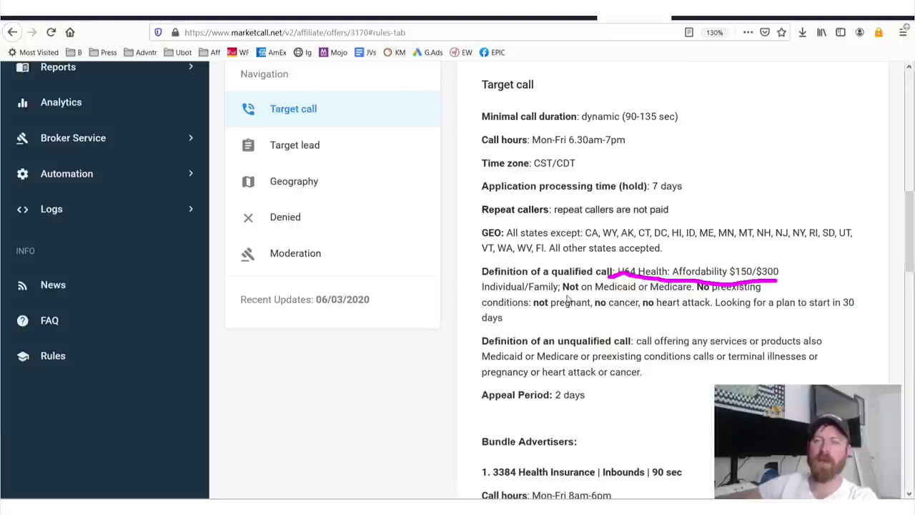
{"action": "left_click_drag", "start_coordinate": [565, 293], "coordinate": [745, 301]}
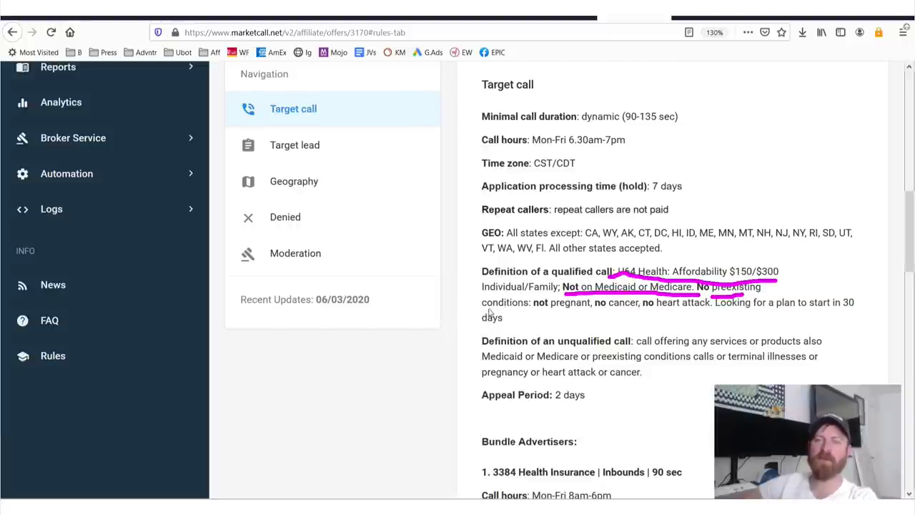
{"action": "left_click_drag", "start_coordinate": [489, 312], "coordinate": [883, 325]}
{"action": "left_click_drag", "start_coordinate": [473, 323], "coordinate": [513, 326]}
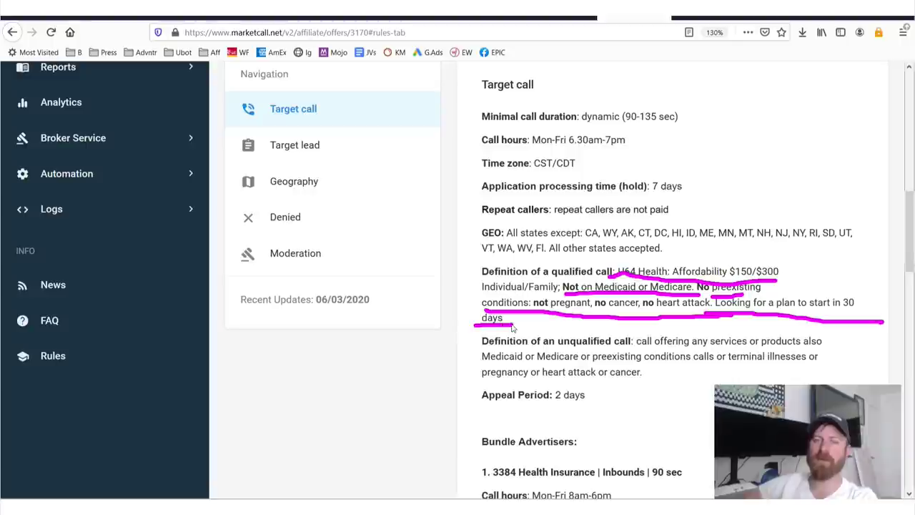
{"action": "mouse_move", "coordinate": [500, 266]}
{"action": "left_mouse_down"}
{"action": "mouse_move", "coordinate": [473, 264]}
{"action": "mouse_move", "coordinate": [467, 333]}
{"action": "mouse_move", "coordinate": [505, 341]}
{"action": "mouse_move", "coordinate": [475, 273]}
{"action": "mouse_move", "coordinate": [515, 266]}
{"action": "left_mouse_up"}
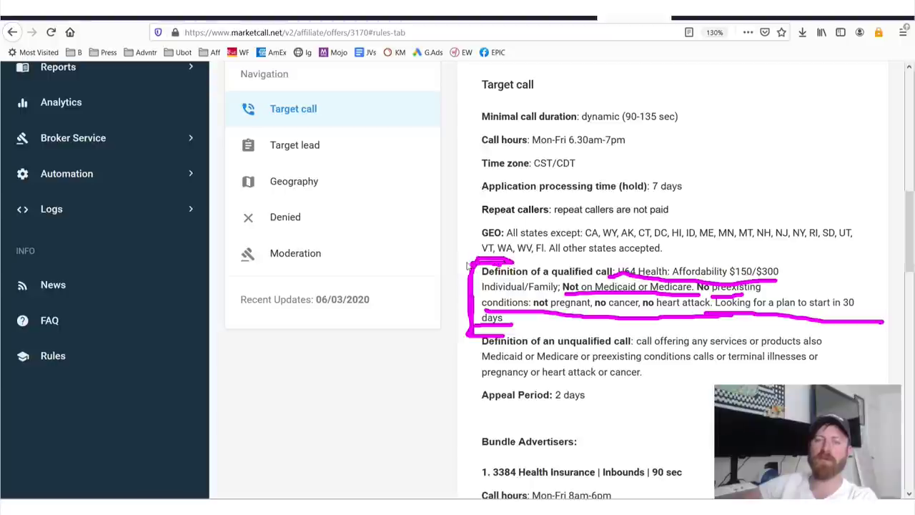
Bracket the GEO paragraph and underline the excluded states CA, CT through ME, WA and NY through UT
{"action": "key", "text": "Escape"}
{"action": "mouse_move", "coordinate": [519, 218]}
{"action": "left_mouse_down"}
{"action": "mouse_move", "coordinate": [487, 216]}
{"action": "mouse_move", "coordinate": [467, 251]}
{"action": "mouse_move", "coordinate": [529, 262]}
{"action": "left_mouse_up"}
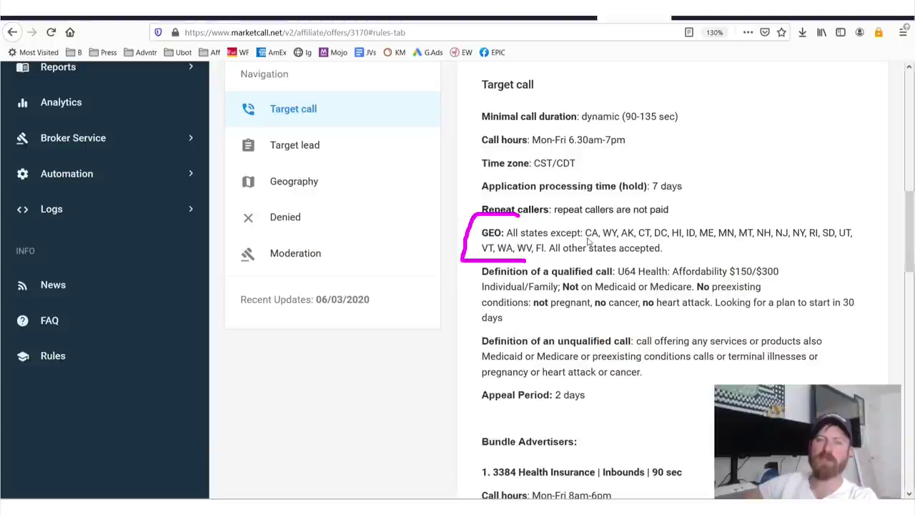
{"action": "left_click_drag", "start_coordinate": [582, 242], "coordinate": [651, 243]}
{"action": "left_click_drag", "start_coordinate": [657, 244], "coordinate": [852, 251]}
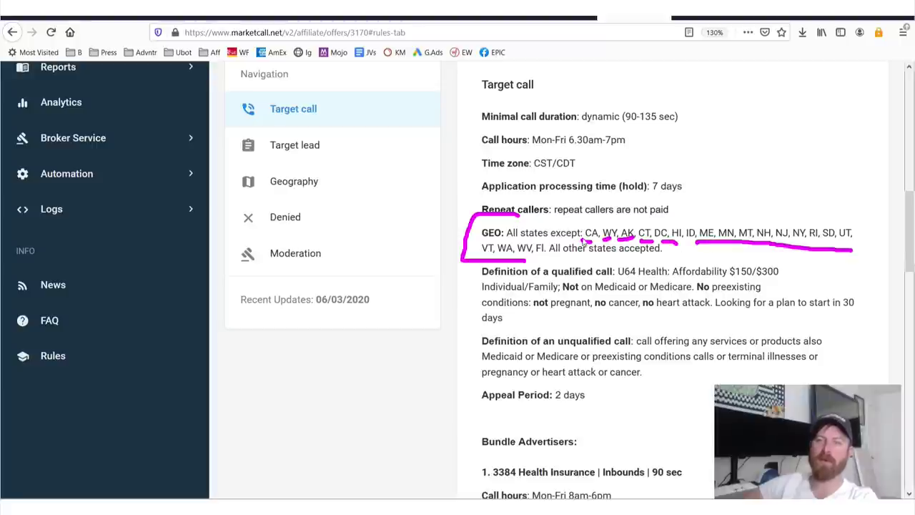
{"action": "left_click_drag", "start_coordinate": [506, 253], "coordinate": [523, 254]}
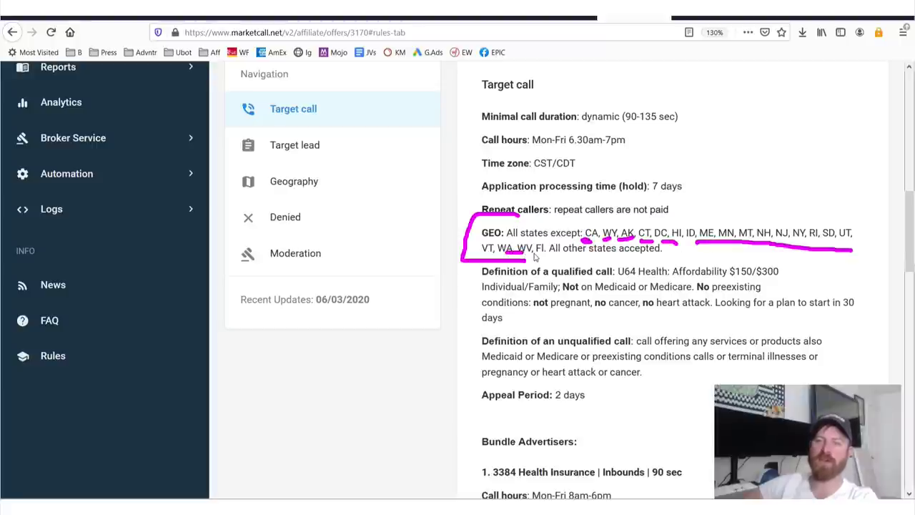
{"action": "mouse_move", "coordinate": [787, 249]}
{"action": "left_mouse_down"}
{"action": "mouse_move", "coordinate": [850, 248]}
{"action": "mouse_move", "coordinate": [865, 228]}
{"action": "mouse_move", "coordinate": [818, 207]}
{"action": "mouse_move", "coordinate": [464, 195]}
{"action": "mouse_move", "coordinate": [745, 270]}
{"action": "left_mouse_up"}
Strike across the GEO line, then clear the ink and underline the repeat-callers rule
{"action": "left_click_drag", "start_coordinate": [738, 214], "coordinate": [468, 251]}
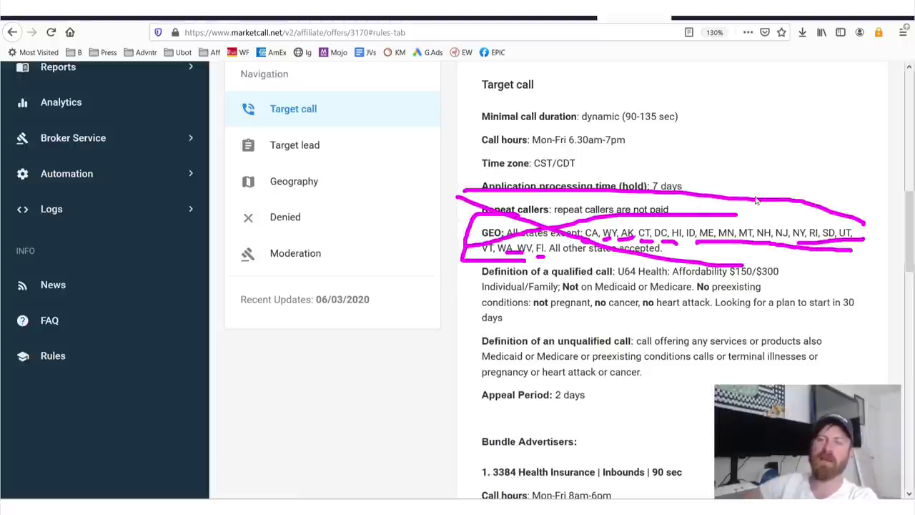
{"action": "mouse_move", "coordinate": [757, 201]}
{"action": "left_mouse_down"}
{"action": "mouse_move", "coordinate": [439, 250]}
{"action": "mouse_move", "coordinate": [812, 250]}
{"action": "mouse_move", "coordinate": [801, 274]}
{"action": "left_mouse_up"}
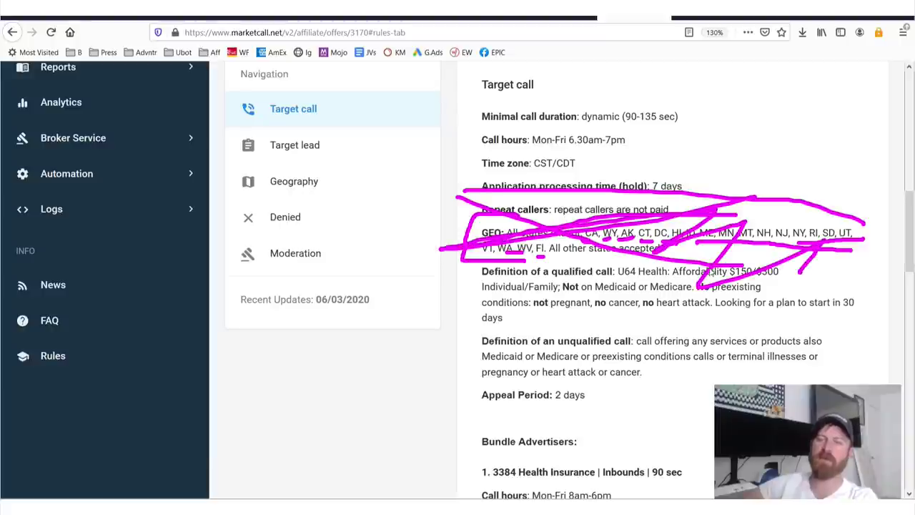
{"action": "key", "text": "Escape"}
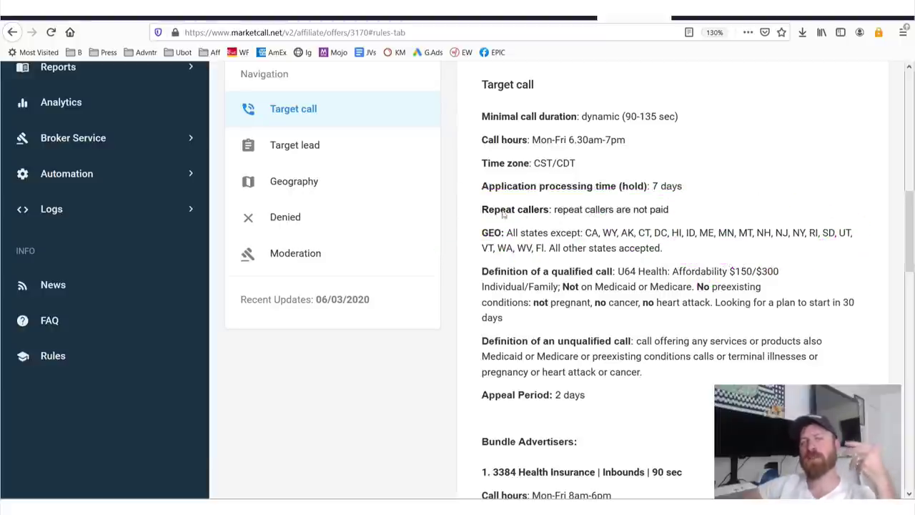
{"action": "mouse_move", "coordinate": [514, 222]}
{"action": "left_mouse_down"}
{"action": "mouse_move", "coordinate": [479, 224]}
{"action": "mouse_move", "coordinate": [471, 254]}
{"action": "mouse_move", "coordinate": [535, 258]}
{"action": "left_mouse_up"}
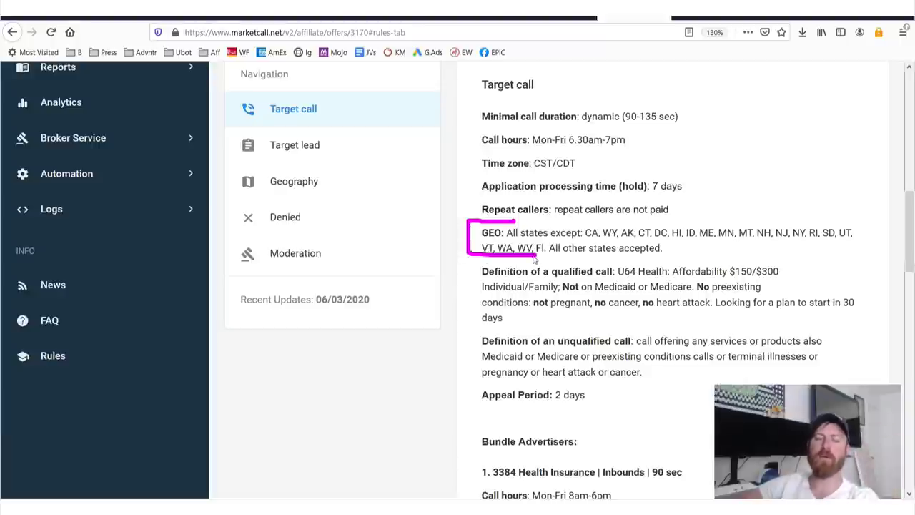
Browse the offer's Tariffs and Description sections
{"action": "scroll", "coordinate": [582, 268], "scroll_direction": "down", "scroll_amount": 1}
{"action": "scroll", "coordinate": [583, 267], "scroll_direction": "down", "scroll_amount": 6}
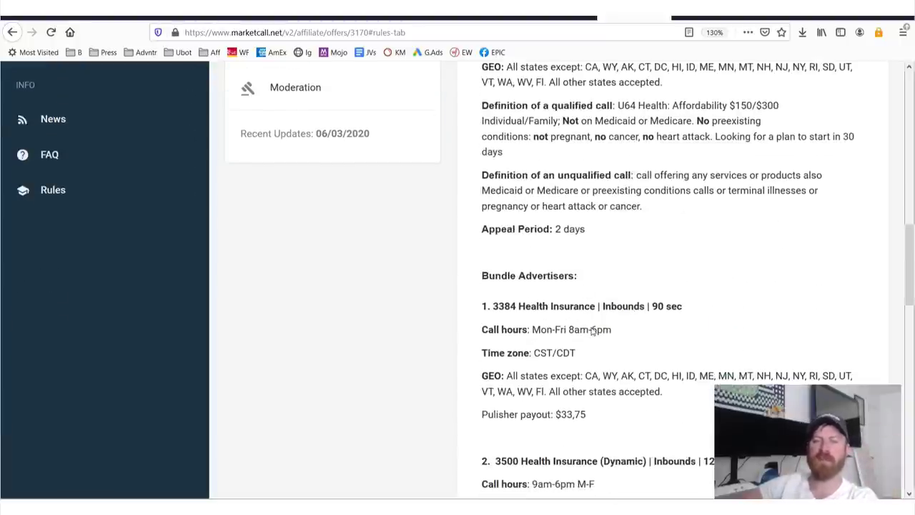
{"action": "scroll", "coordinate": [594, 318], "scroll_direction": "up", "scroll_amount": 7}
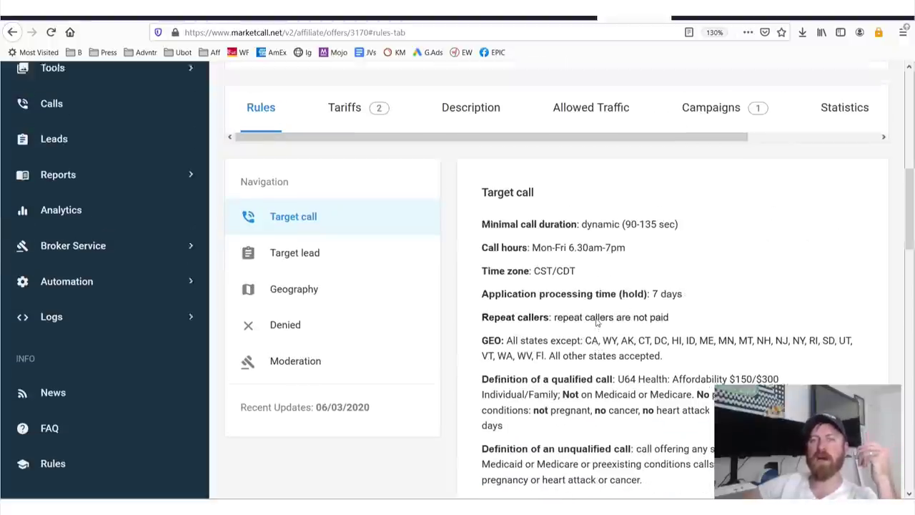
{"action": "left_click", "coordinate": [344, 106]}
{"action": "scroll", "coordinate": [493, 205], "scroll_direction": "up", "scroll_amount": 8}
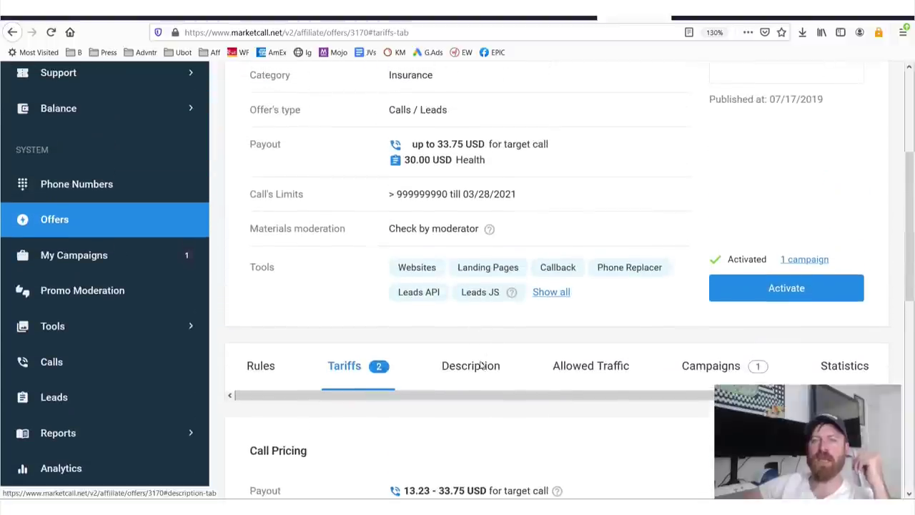
{"action": "left_click", "coordinate": [471, 371]}
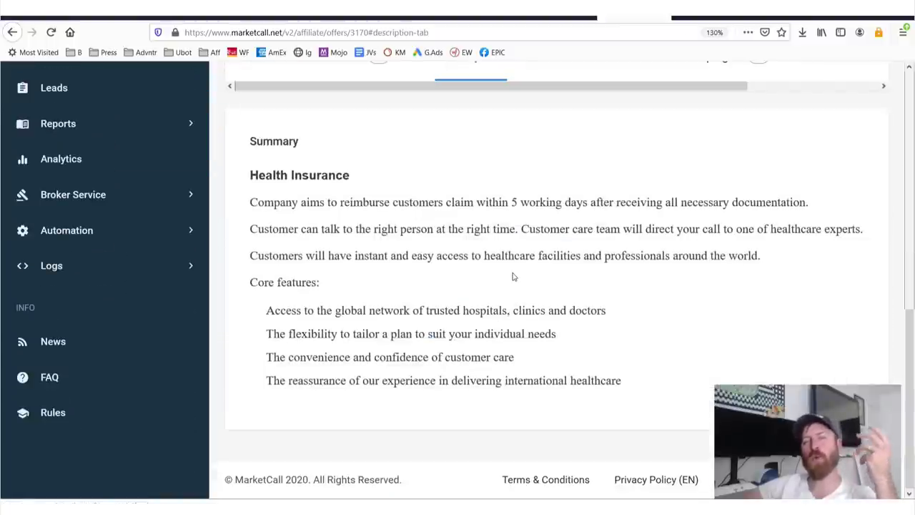
Continue through Allowed Traffic and Campaigns to Statistics, showing 0.00 USD earnings for 05/27–06/09/2020
{"action": "scroll", "coordinate": [512, 274], "scroll_direction": "up", "scroll_amount": 4}
{"action": "left_click", "coordinate": [621, 293]}
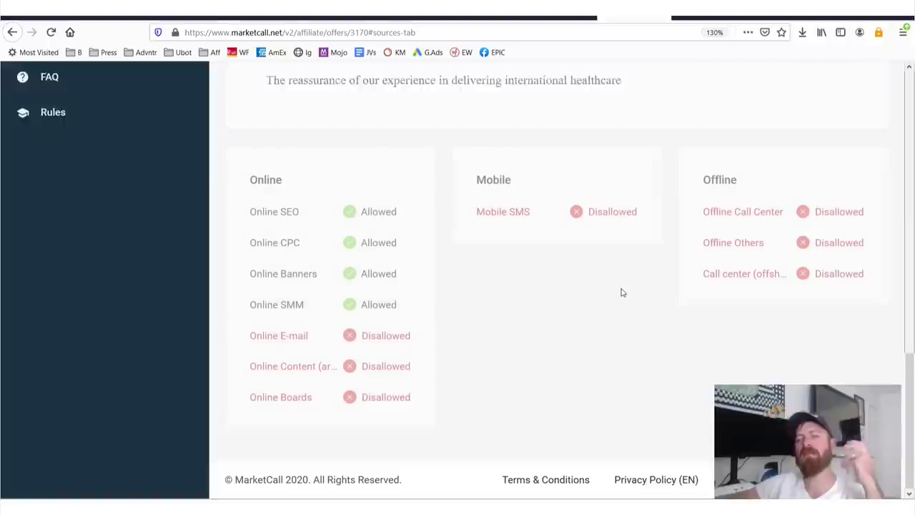
{"action": "scroll", "coordinate": [613, 228], "scroll_direction": "up", "scroll_amount": 3}
{"action": "left_click", "coordinate": [722, 258]}
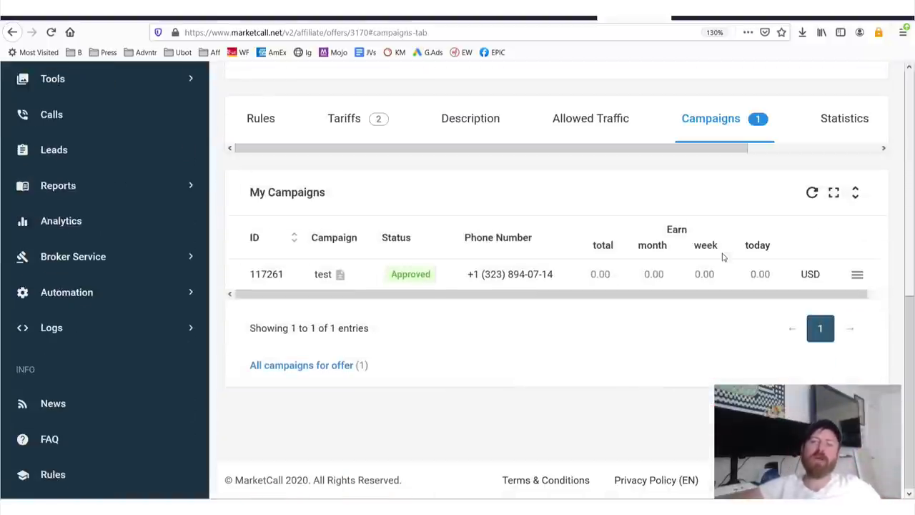
{"action": "left_click", "coordinate": [832, 122]}
{"action": "scroll", "coordinate": [609, 290], "scroll_direction": "down", "scroll_amount": 3}
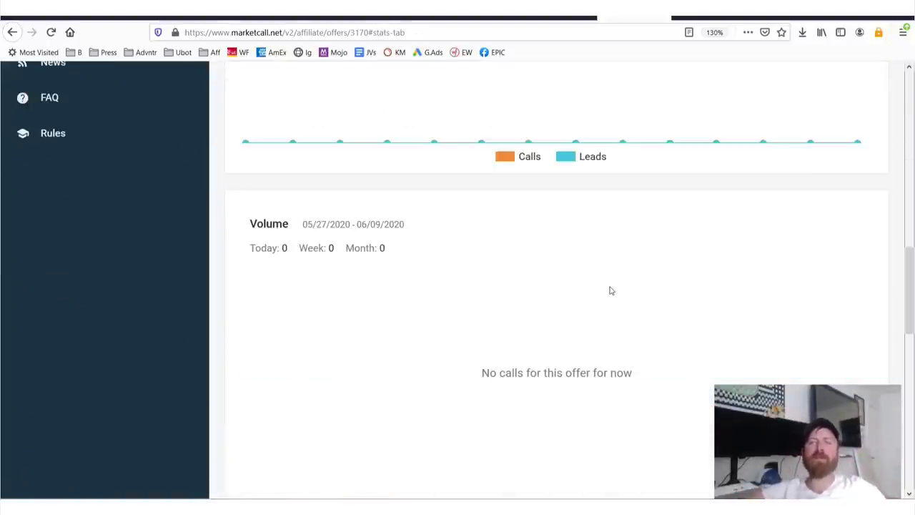
{"action": "scroll", "coordinate": [543, 258], "scroll_direction": "up", "scroll_amount": 2}
{"action": "scroll", "coordinate": [508, 231], "scroll_direction": "up", "scroll_amount": 3}
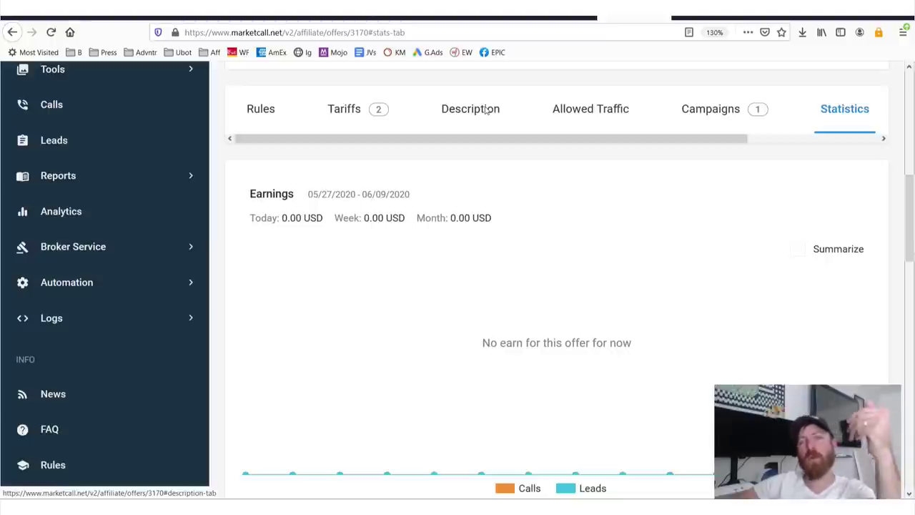
{"action": "scroll", "coordinate": [450, 276], "scroll_direction": "up", "scroll_amount": 5}
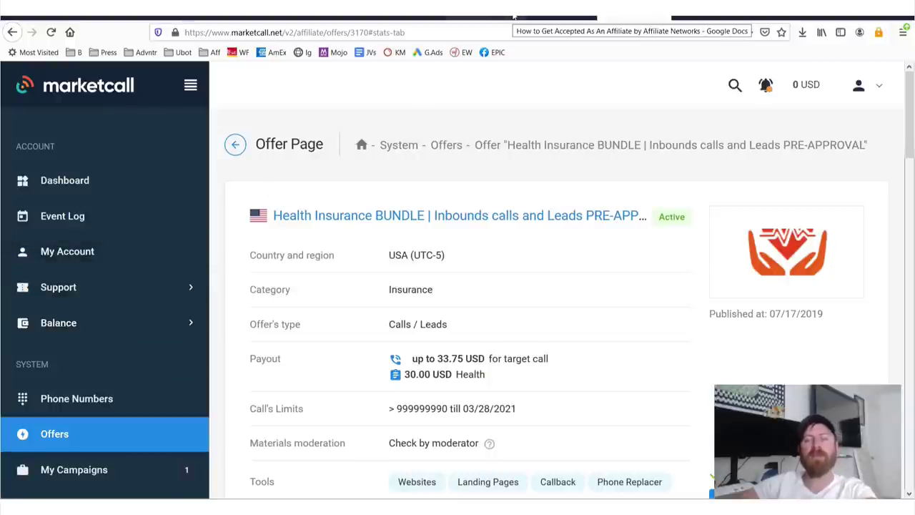
{"action": "scroll", "coordinate": [496, 217], "scroll_direction": "down", "scroll_amount": 8}
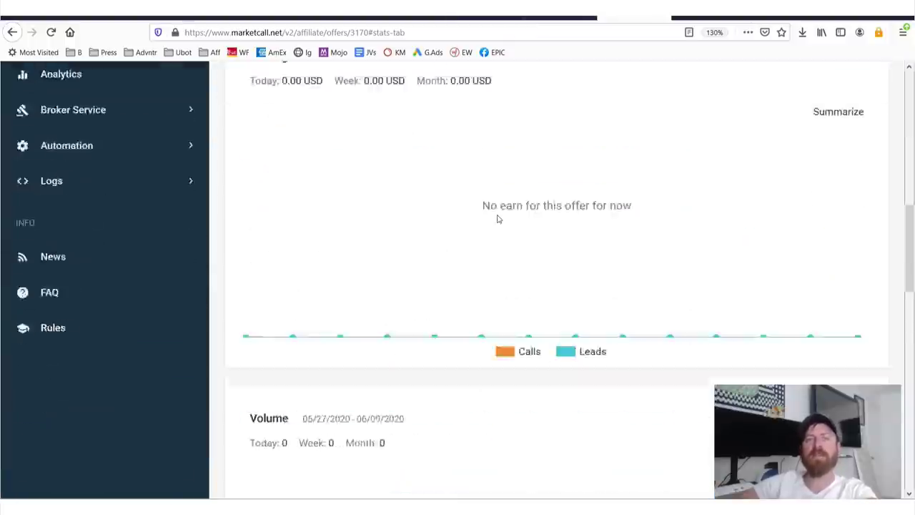
Mark the Free Traffic Methods playlist on the creator's YouTube channel, erase it, and go to the Discord invite
{"action": "left_click", "coordinate": [186, 9]}
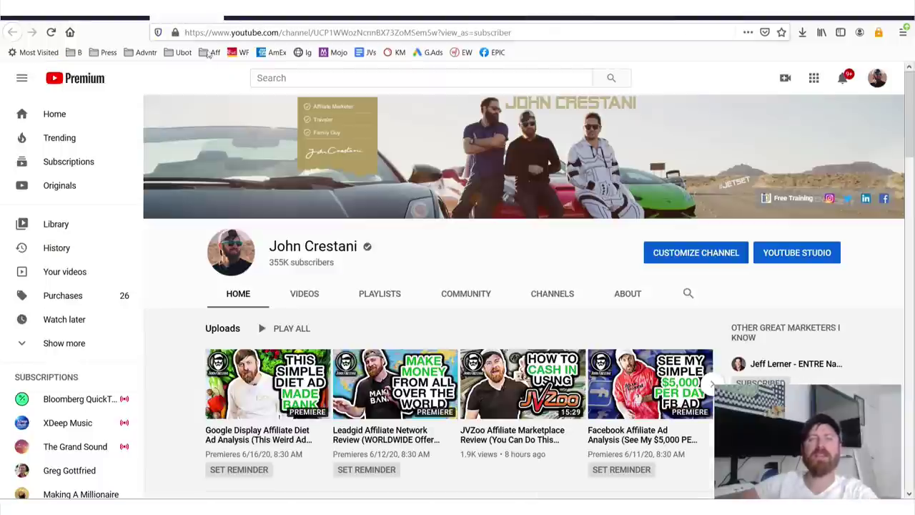
{"action": "scroll", "coordinate": [227, 215], "scroll_direction": "down", "scroll_amount": 20}
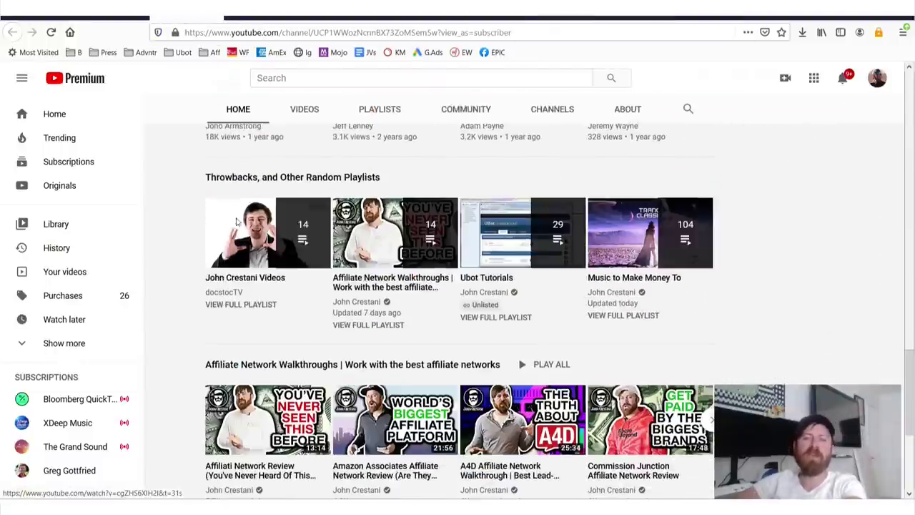
{"action": "mouse_move", "coordinate": [397, 265]}
{"action": "left_mouse_down"}
{"action": "mouse_move", "coordinate": [165, 267]}
{"action": "mouse_move", "coordinate": [151, 462]}
{"action": "mouse_move", "coordinate": [412, 495]}
{"action": "mouse_move", "coordinate": [715, 489]}
{"action": "mouse_move", "coordinate": [519, 263]}
{"action": "mouse_move", "coordinate": [300, 264]}
{"action": "left_mouse_up"}
{"action": "mouse_move", "coordinate": [442, 86]}
{"action": "left_mouse_down"}
{"action": "mouse_move", "coordinate": [411, 189]}
{"action": "mouse_move", "coordinate": [447, 236]}
{"action": "mouse_move", "coordinate": [429, 208]}
{"action": "left_mouse_up"}
{"action": "key", "text": "Escape"}
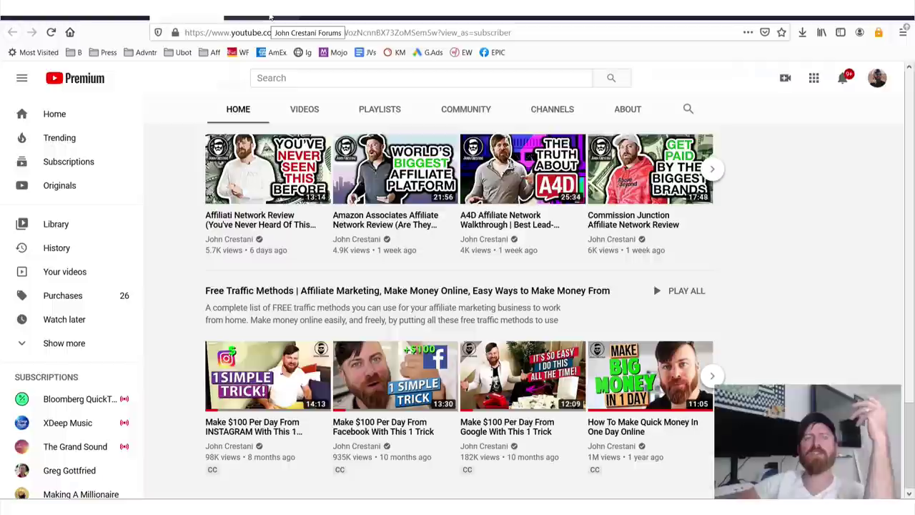
{"action": "left_click", "coordinate": [270, 16]}
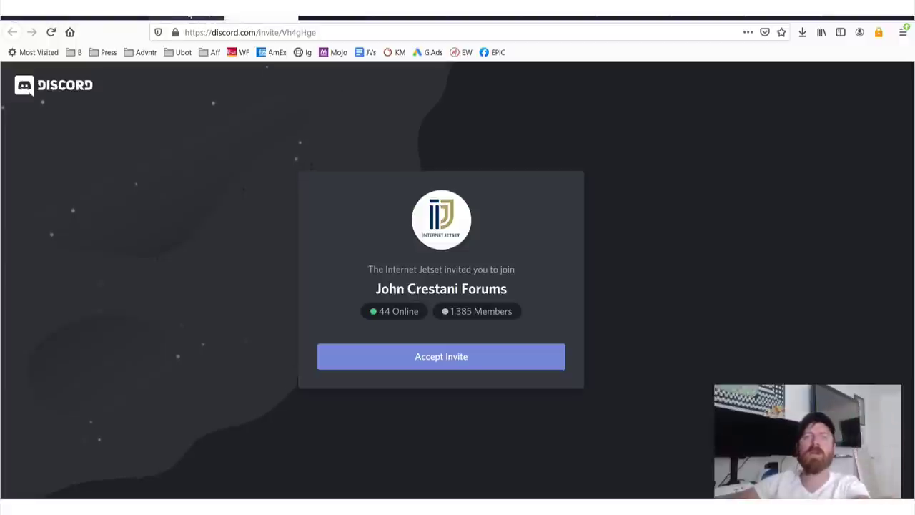
Outline the invite card, server name and member counts, then accept the invitation to the forums server
{"action": "mouse_move", "coordinate": [280, 148]}
{"action": "left_mouse_down"}
{"action": "mouse_move", "coordinate": [279, 321]}
{"action": "mouse_move", "coordinate": [267, 402]}
{"action": "left_mouse_up"}
{"action": "mouse_move", "coordinate": [340, 411]}
{"action": "left_mouse_down"}
{"action": "mouse_move", "coordinate": [582, 421]}
{"action": "mouse_move", "coordinate": [605, 140]}
{"action": "mouse_move", "coordinate": [184, 149]}
{"action": "left_mouse_up"}
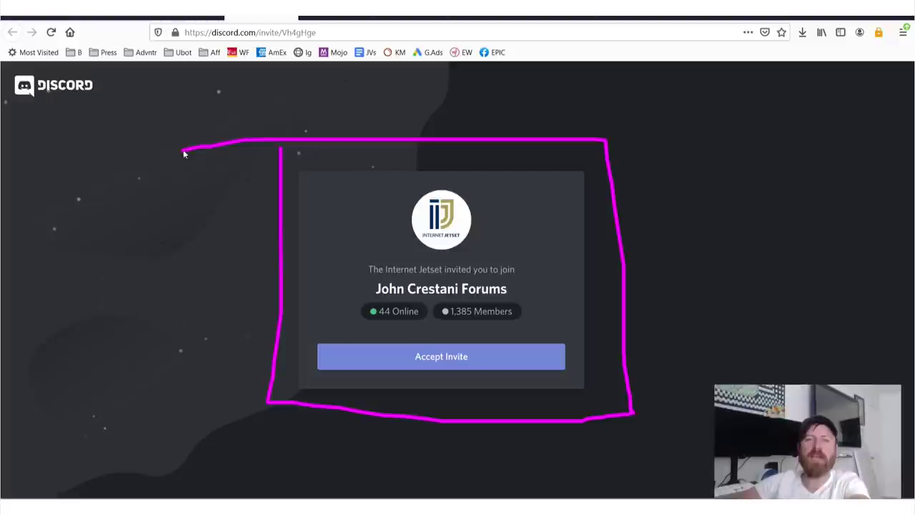
{"action": "mouse_move", "coordinate": [343, 311]}
{"action": "left_mouse_down"}
{"action": "mouse_move", "coordinate": [633, 312]}
{"action": "mouse_move", "coordinate": [296, 265]}
{"action": "left_mouse_up"}
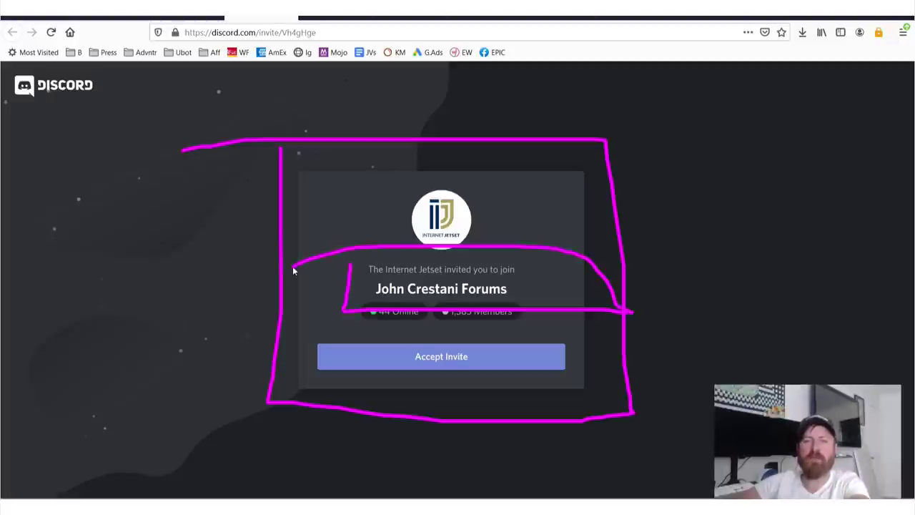
{"action": "mouse_move", "coordinate": [433, 325]}
{"action": "left_mouse_down"}
{"action": "mouse_move", "coordinate": [543, 327]}
{"action": "mouse_move", "coordinate": [224, 373]}
{"action": "left_mouse_up"}
{"action": "left_click_drag", "start_coordinate": [362, 434], "coordinate": [286, 336]}
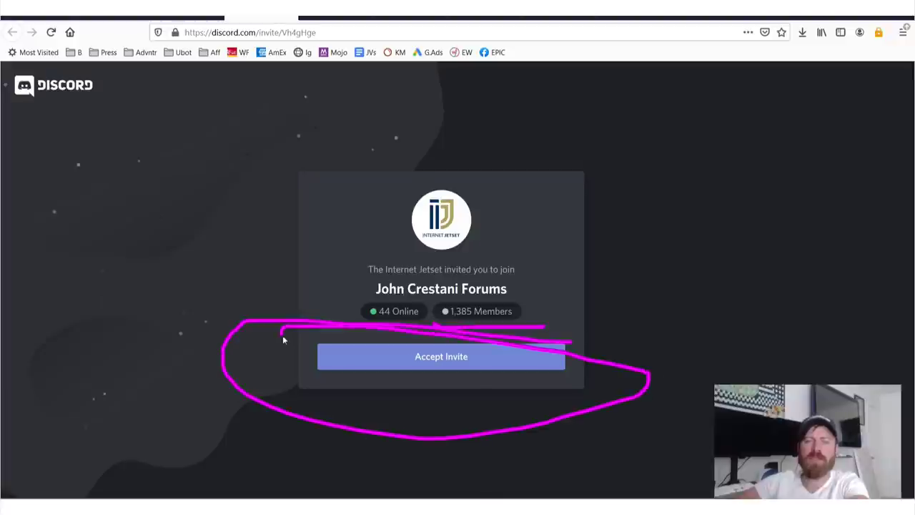
{"action": "left_click", "coordinate": [429, 364]}
Open the forum server's welcome channel in Discord and draw a box around its channel list
{"action": "left_click", "coordinate": [400, 318]}
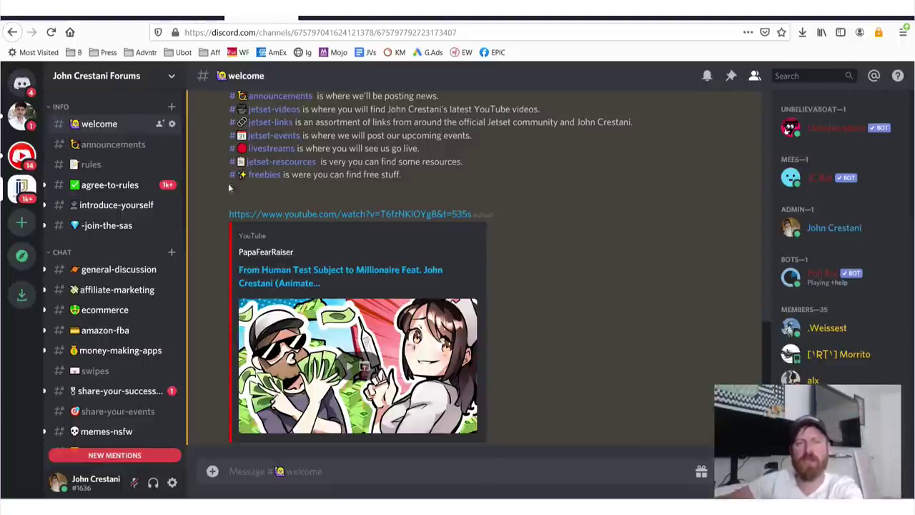
{"action": "mouse_move", "coordinate": [193, 98]}
{"action": "left_mouse_down"}
{"action": "mouse_move", "coordinate": [203, 97]}
{"action": "mouse_move", "coordinate": [230, 447]}
{"action": "mouse_move", "coordinate": [82, 471]}
{"action": "mouse_move", "coordinate": [14, 472]}
{"action": "left_mouse_up"}
{"action": "mouse_move", "coordinate": [18, 437]}
{"action": "left_mouse_down"}
{"action": "mouse_move", "coordinate": [193, 89]}
{"action": "mouse_move", "coordinate": [213, 433]}
{"action": "mouse_move", "coordinate": [64, 480]}
{"action": "mouse_move", "coordinate": [25, 236]}
{"action": "mouse_move", "coordinate": [243, 89]}
{"action": "left_mouse_up"}
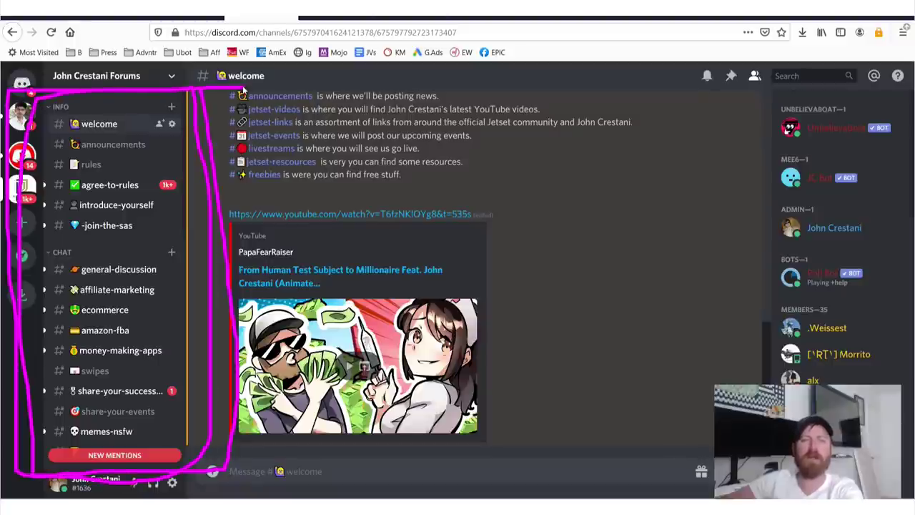
Underline general-discussion, affiliate-marketing, ecommerce, amazon-fba, money-making-apps and success-sharing, then clear the markings
{"action": "left_click_drag", "start_coordinate": [69, 272], "coordinate": [229, 282]}
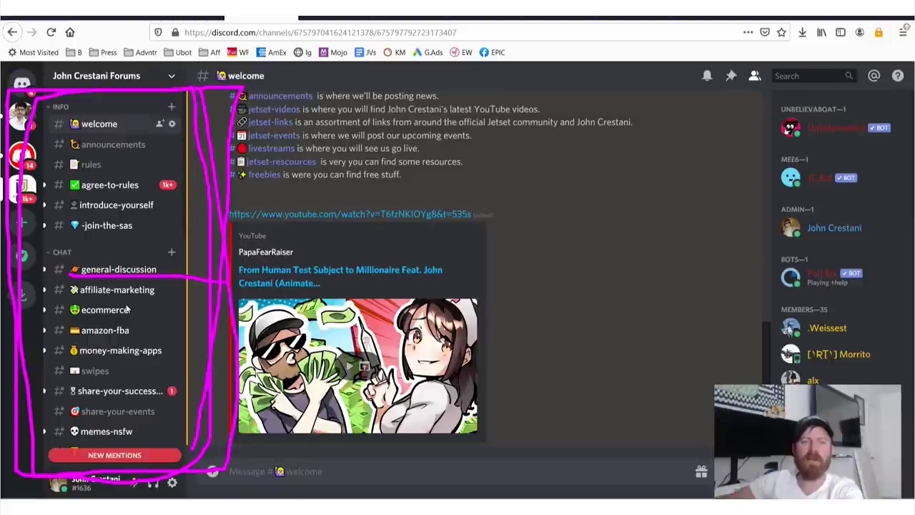
{"action": "left_click_drag", "start_coordinate": [70, 294], "coordinate": [162, 294]}
{"action": "left_click_drag", "start_coordinate": [68, 323], "coordinate": [146, 322]}
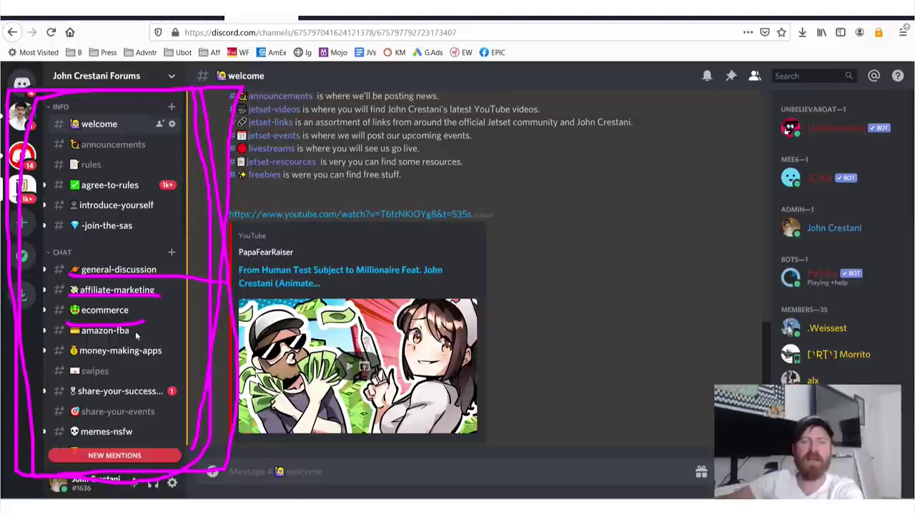
{"action": "left_click_drag", "start_coordinate": [68, 337], "coordinate": [149, 336]}
{"action": "left_click_drag", "start_coordinate": [83, 359], "coordinate": [176, 365]}
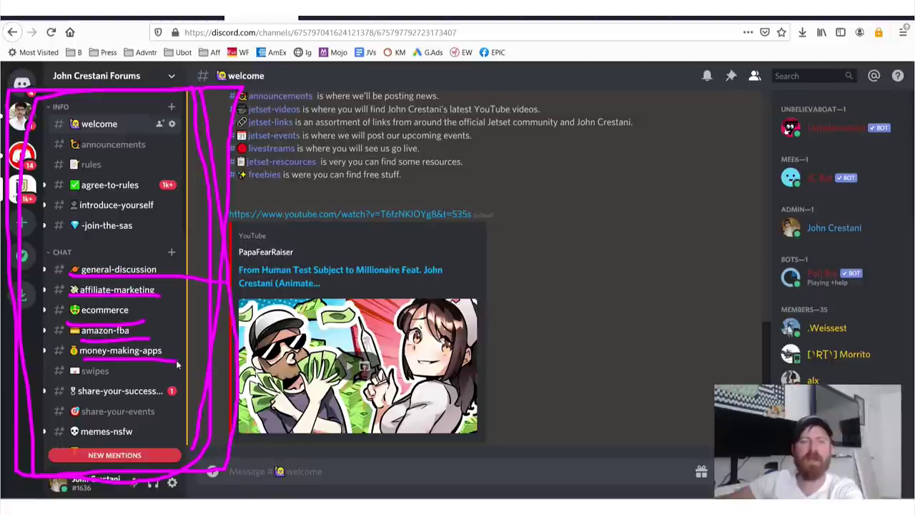
{"action": "left_click_drag", "start_coordinate": [80, 402], "coordinate": [152, 405]}
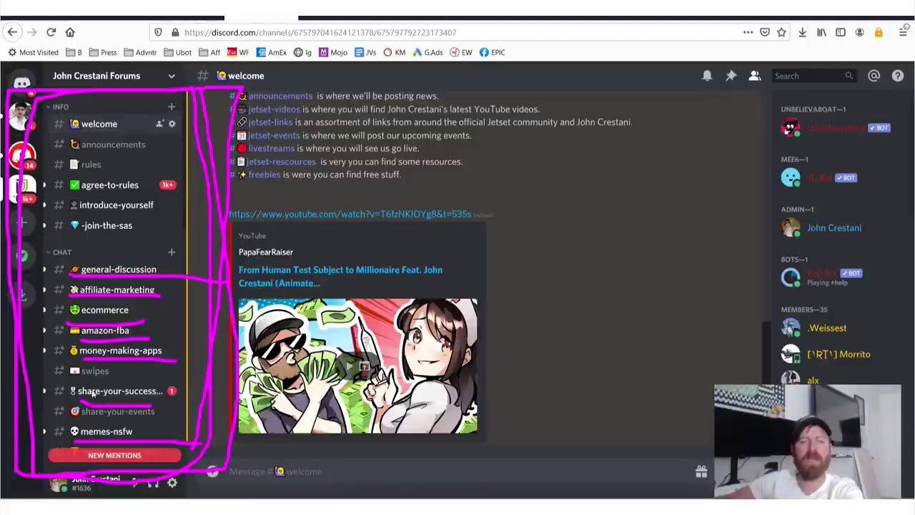
{"action": "key", "text": "Escape"}
{"action": "scroll", "coordinate": [418, 341], "scroll_direction": "up", "scroll_amount": 10}
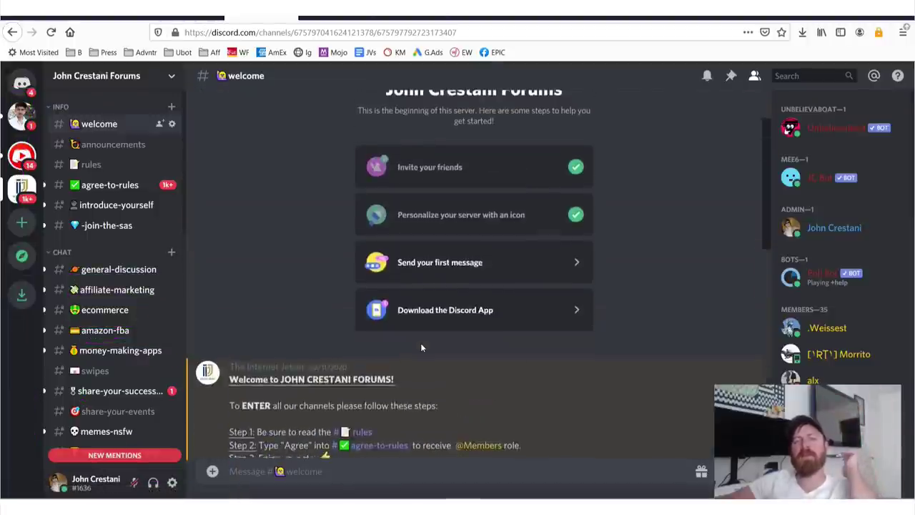
{"action": "scroll", "coordinate": [421, 347], "scroll_direction": "down", "scroll_amount": 5}
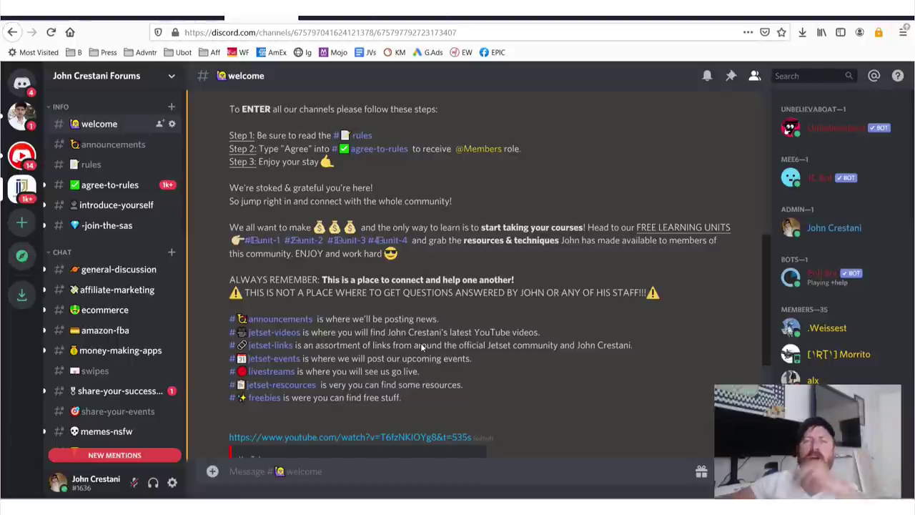